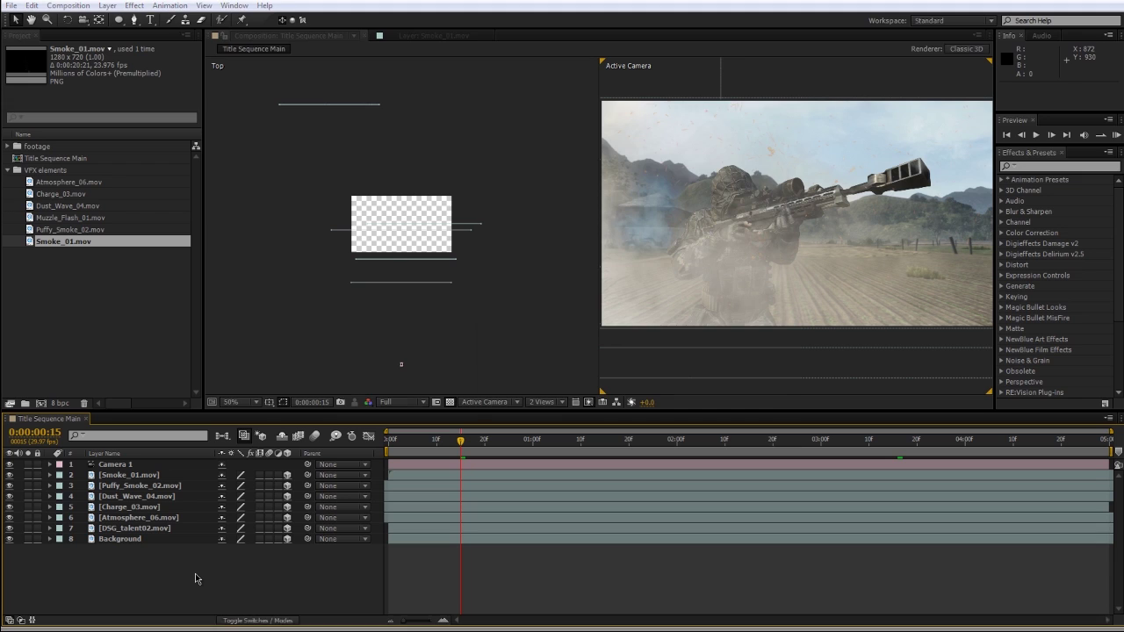
Create a 1280 x 720, 29.97 fps composition named Text and display it in a single view
key(ctrl+n)
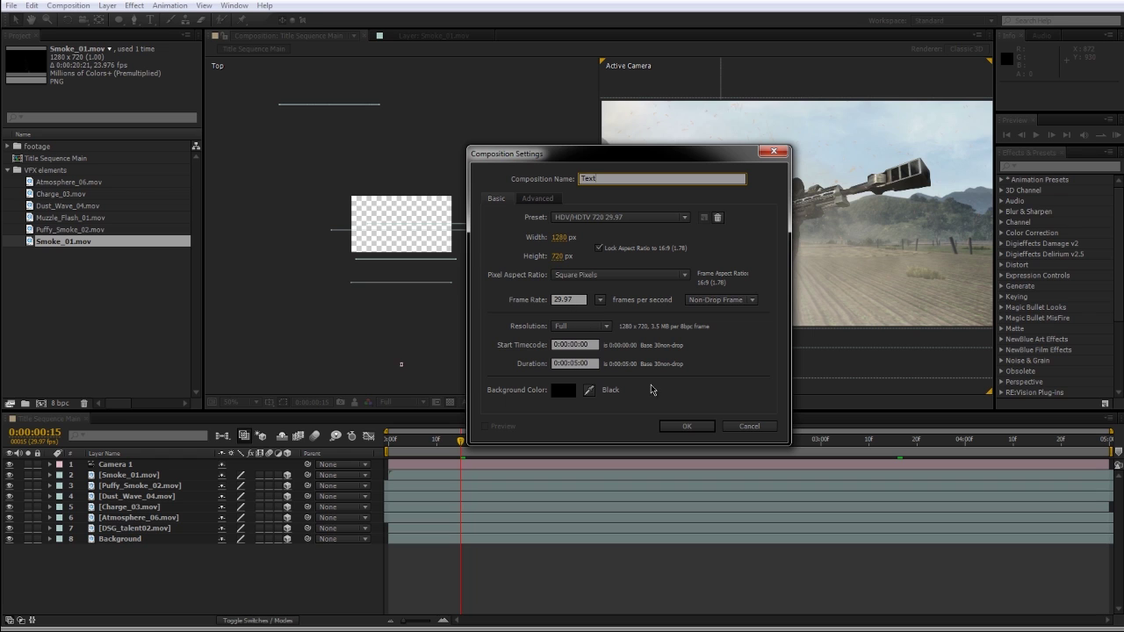
click(687, 426)
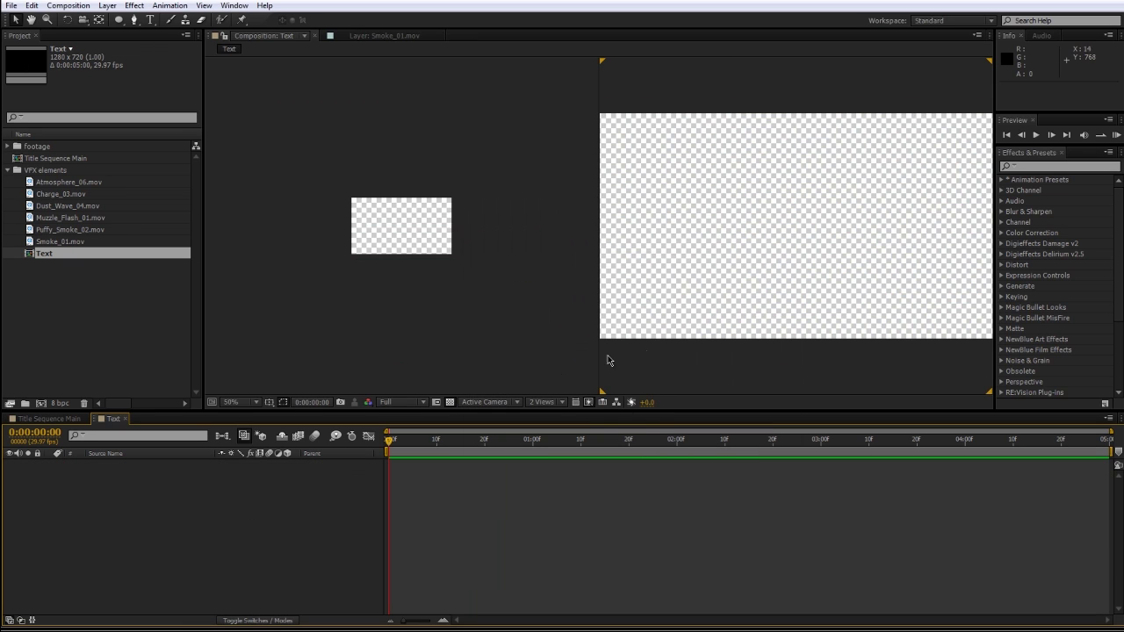
click(541, 403)
click(548, 417)
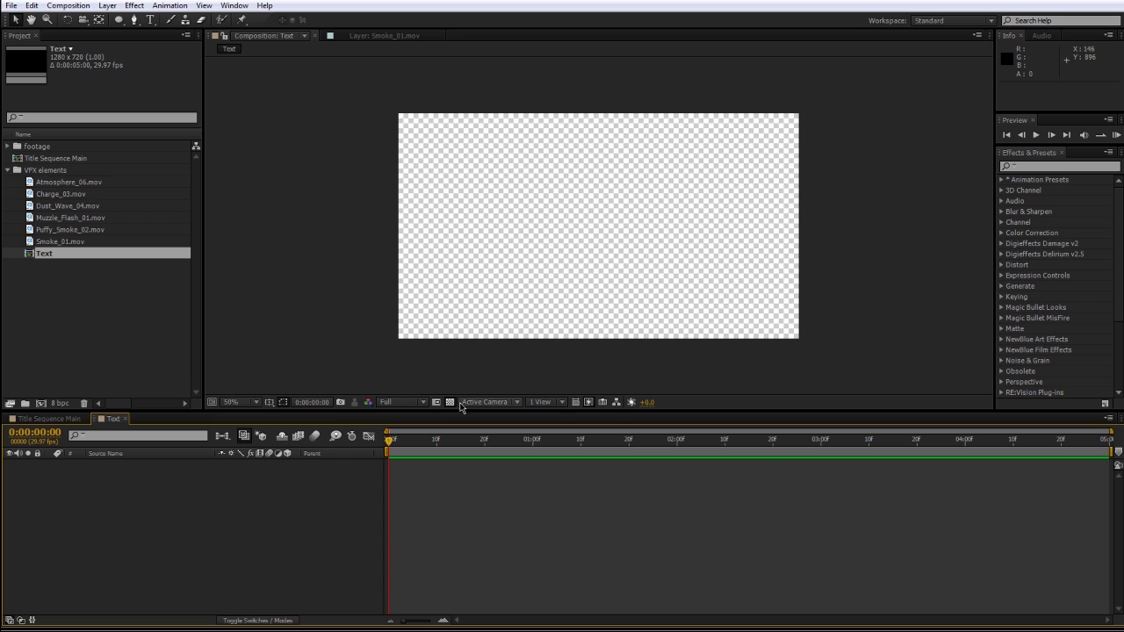
Add the text INTRODUCING left of centre in the composition, with the transparency grid turned off
click(151, 20)
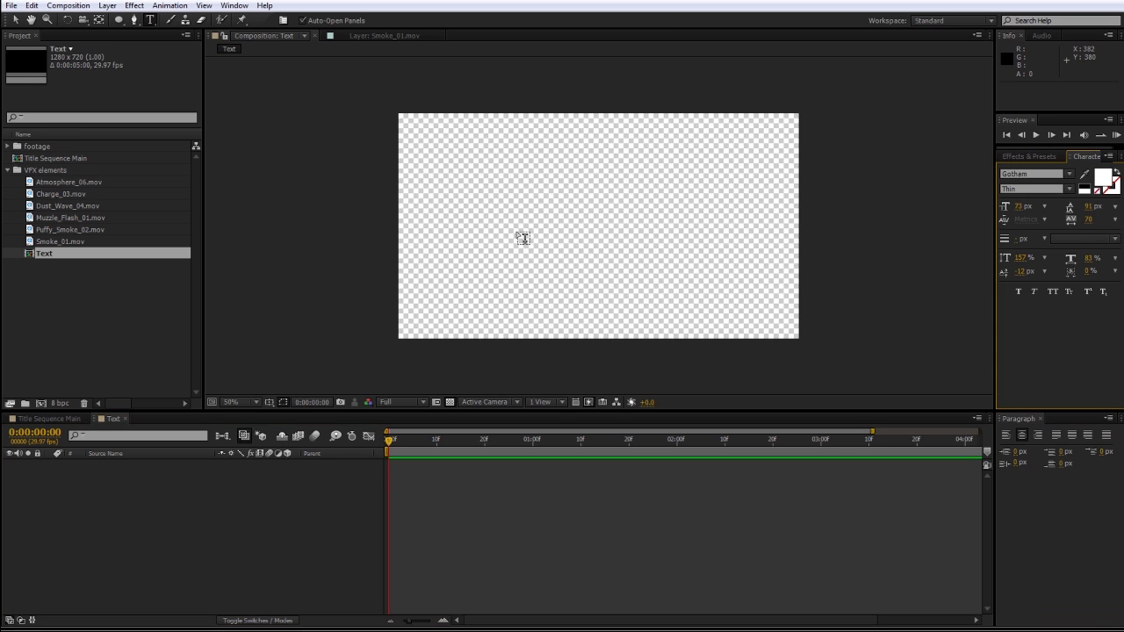
click(509, 221)
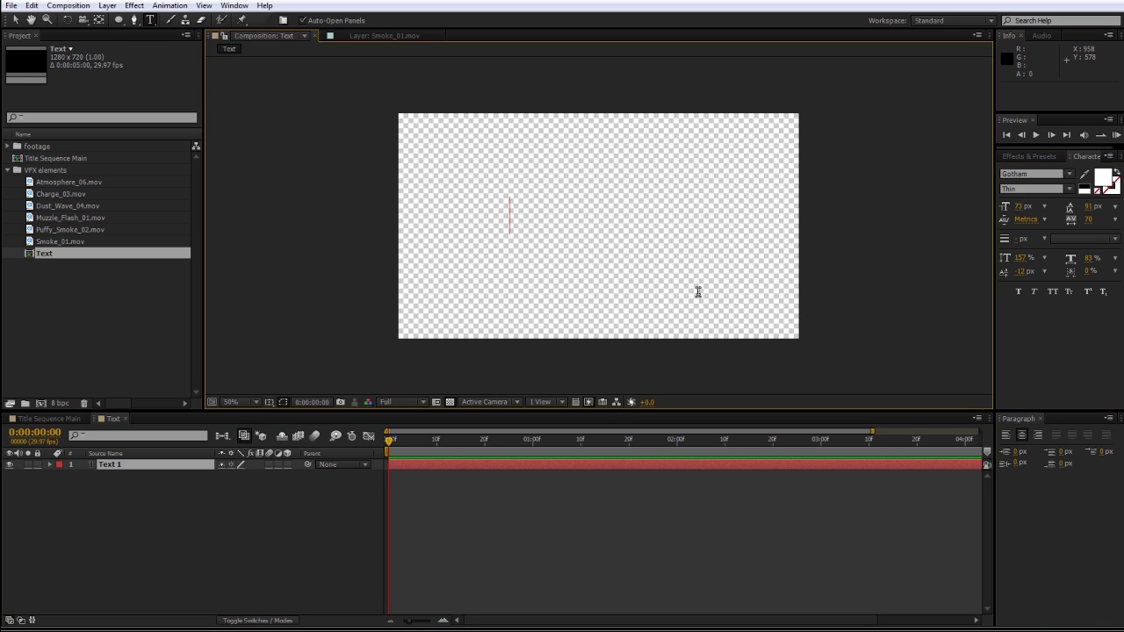
key(BackSpace)
key(BackSpace)
key(BackSpace)
key(BackSpace)
click(449, 401)
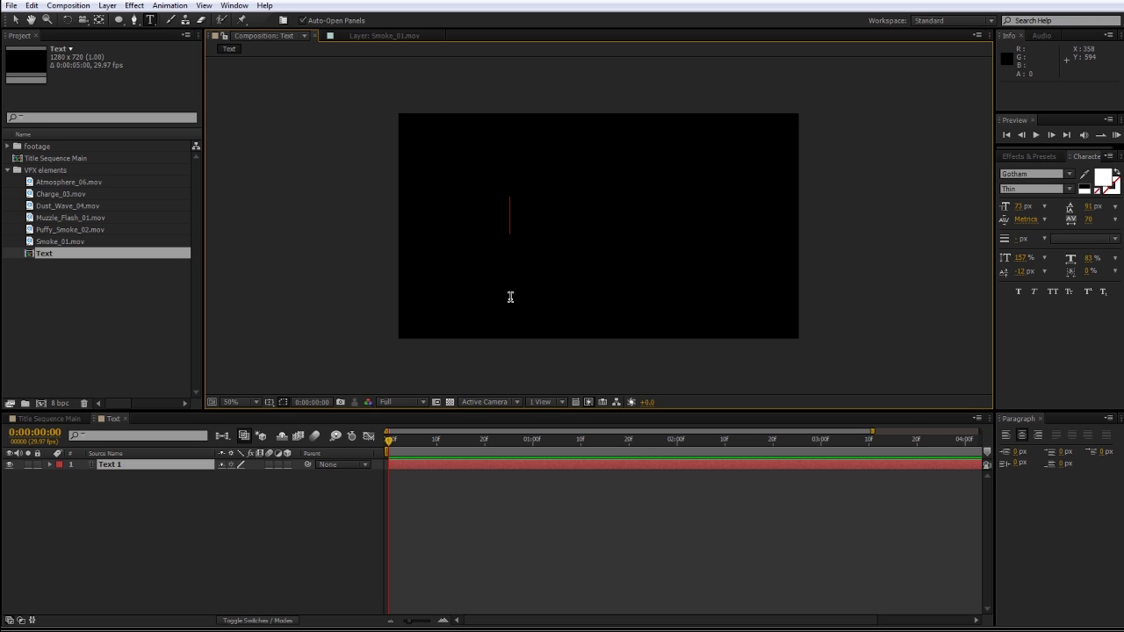
text(INTRODUCING)
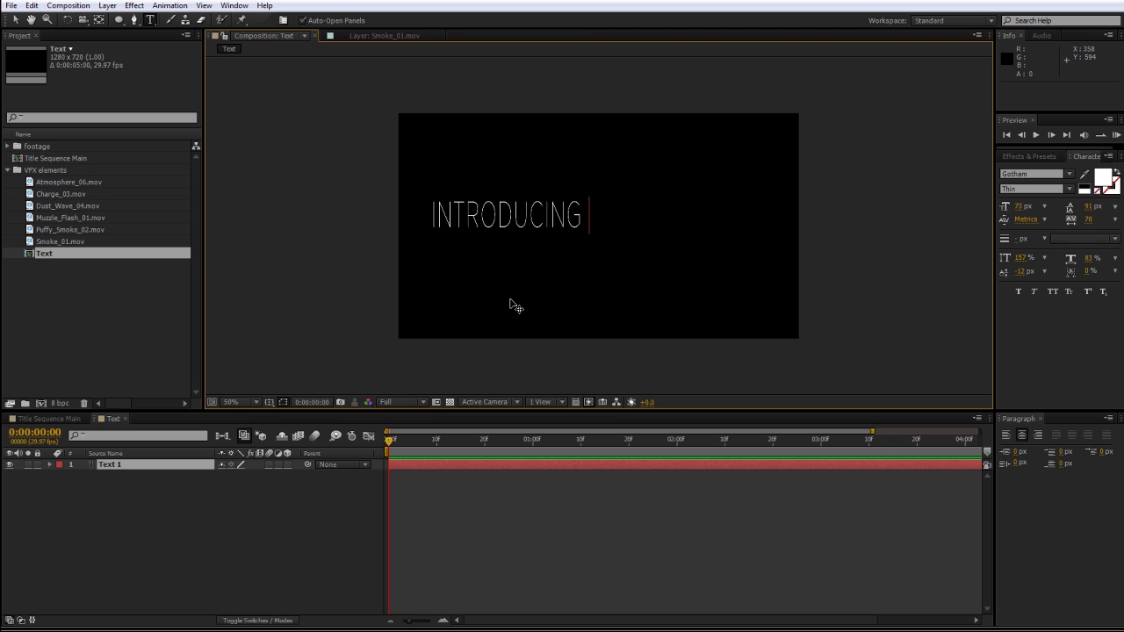
key(BackSpace)
key(KP_Enter)
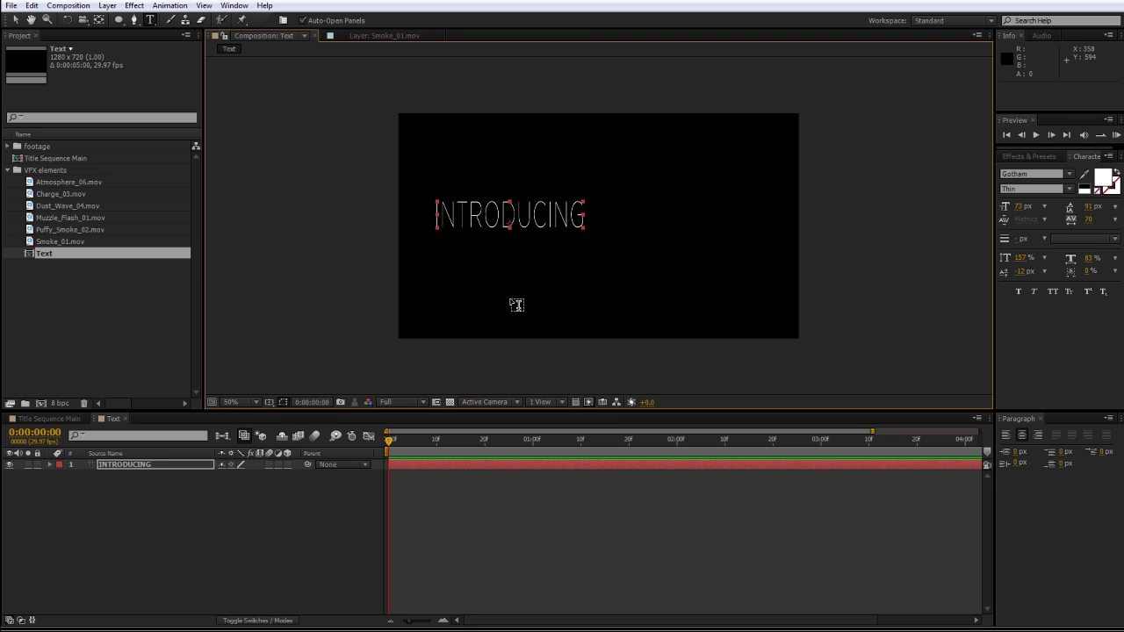
Duplicate the INTRODUCING text, change the copy to NEW TUTORIALS, and align it directly beneath the original
key(v)
key(ctrl+d)
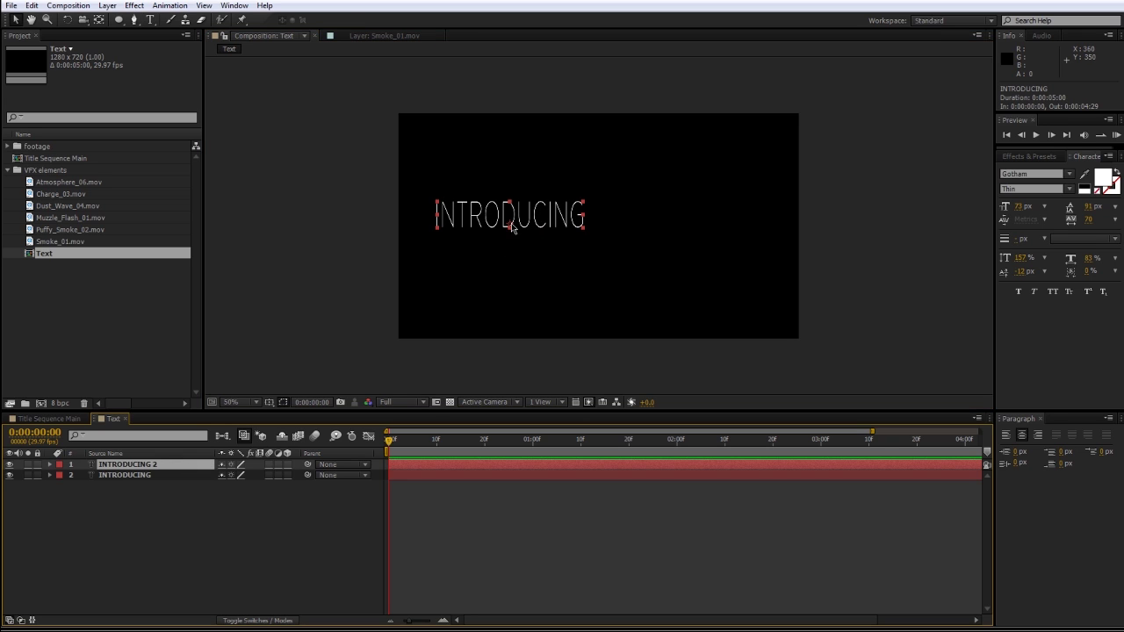
drag(512, 225, 516, 249)
double_click(517, 250)
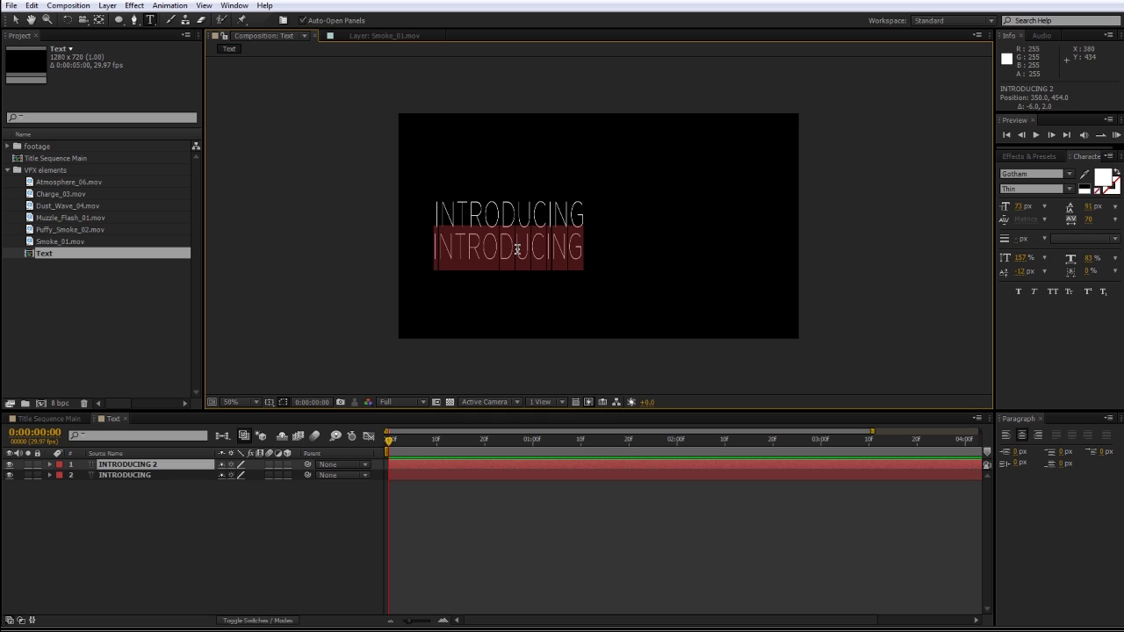
text(NEW)
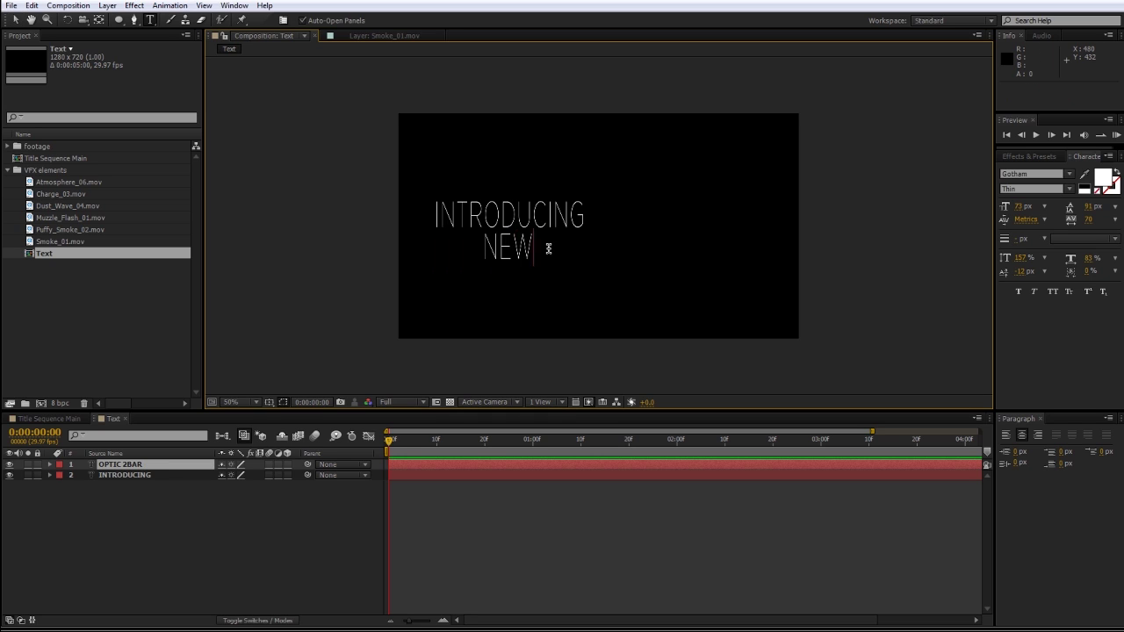
text( TUTORIALS)
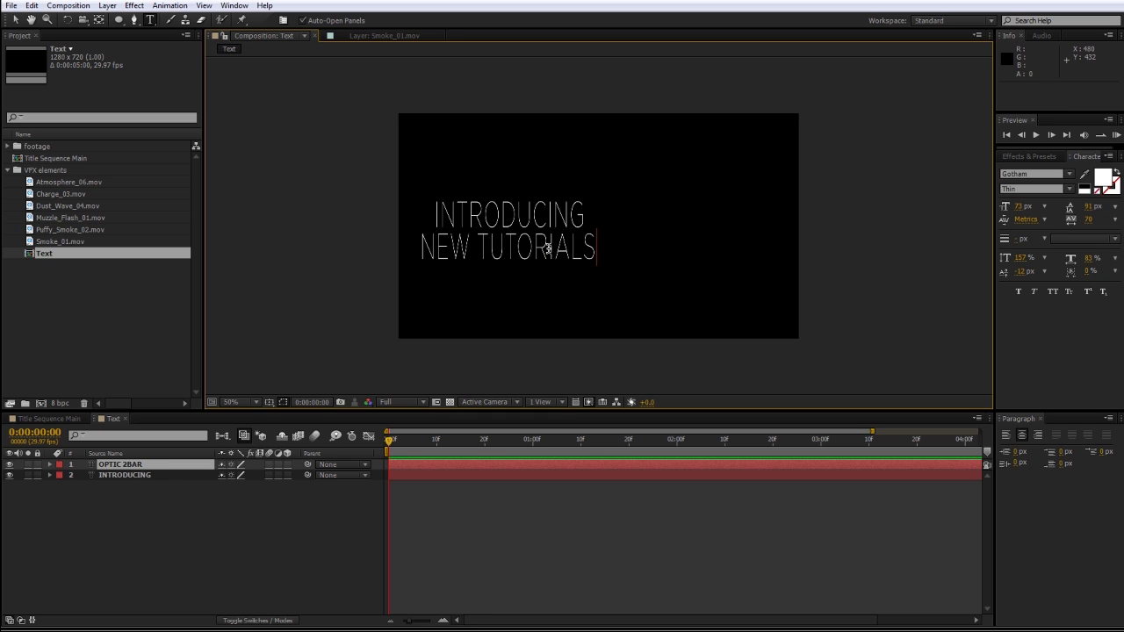
key(KP_Enter)
key(v)
drag(555, 256, 565, 252)
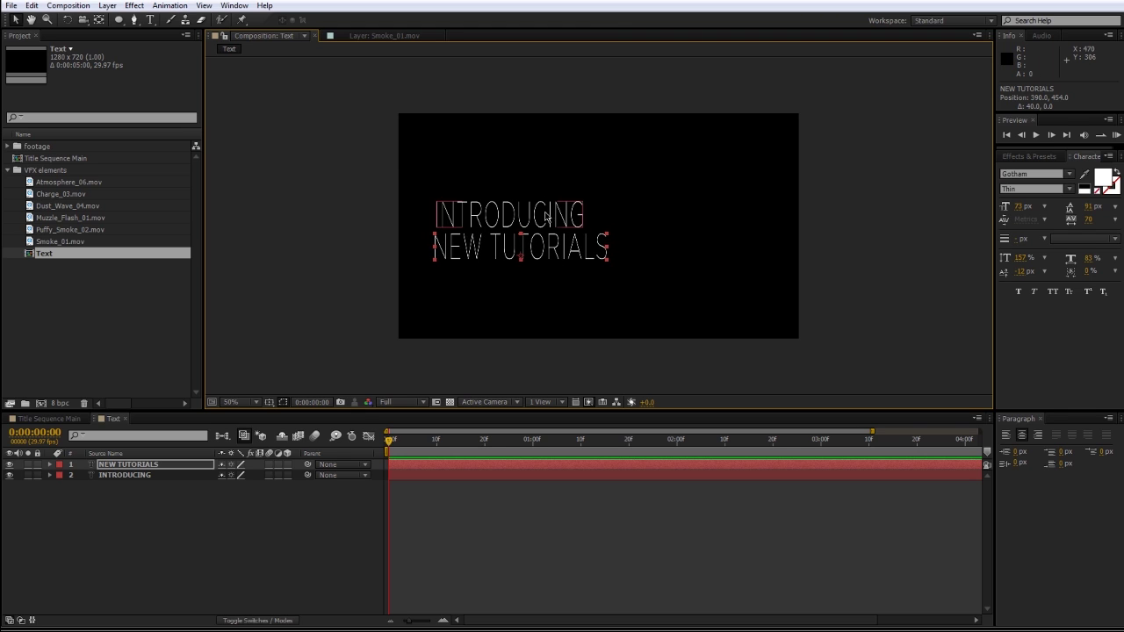
Set the font of the INTRODUCING text to Evil Dead
double_click(542, 213)
click(1068, 176)
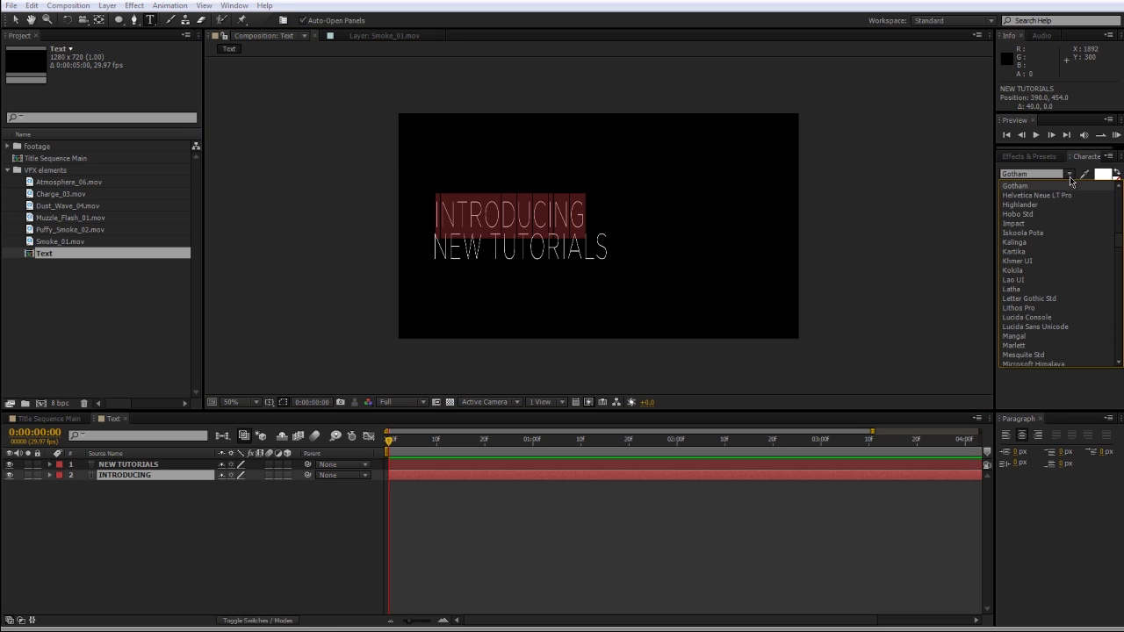
click(1070, 174)
click(1072, 173)
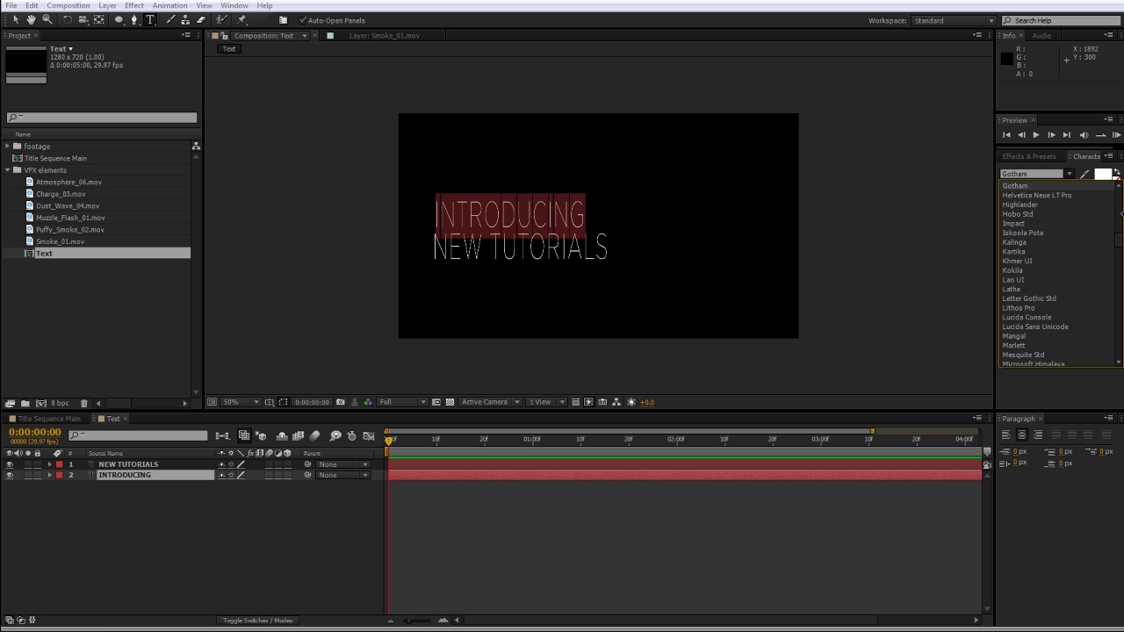
click(1032, 174)
text(EvilDead)
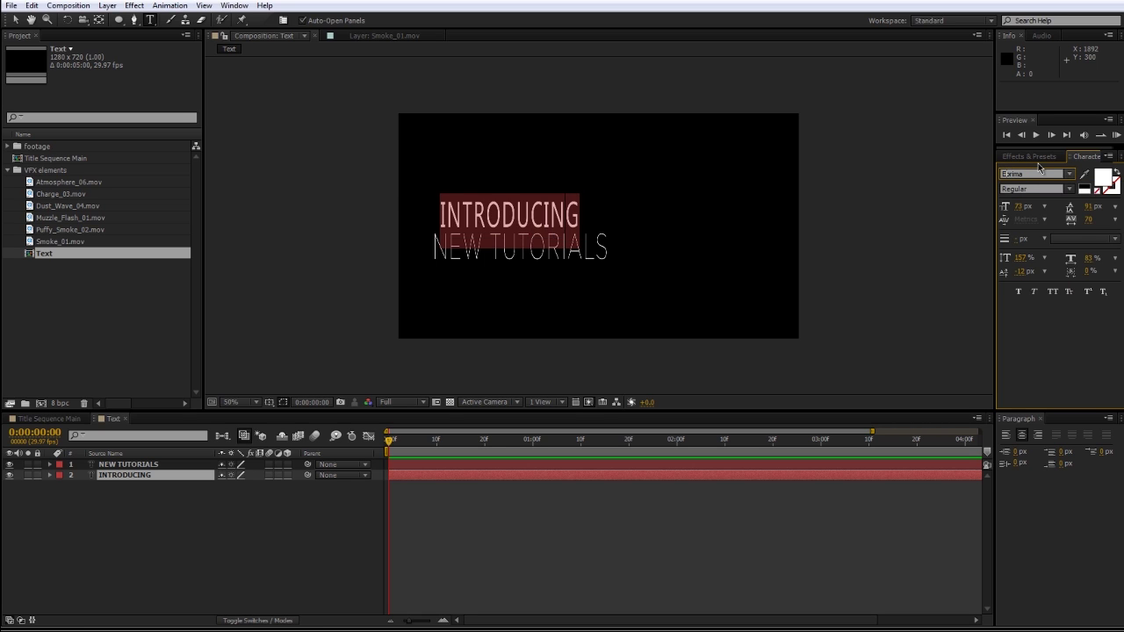
key(Return)
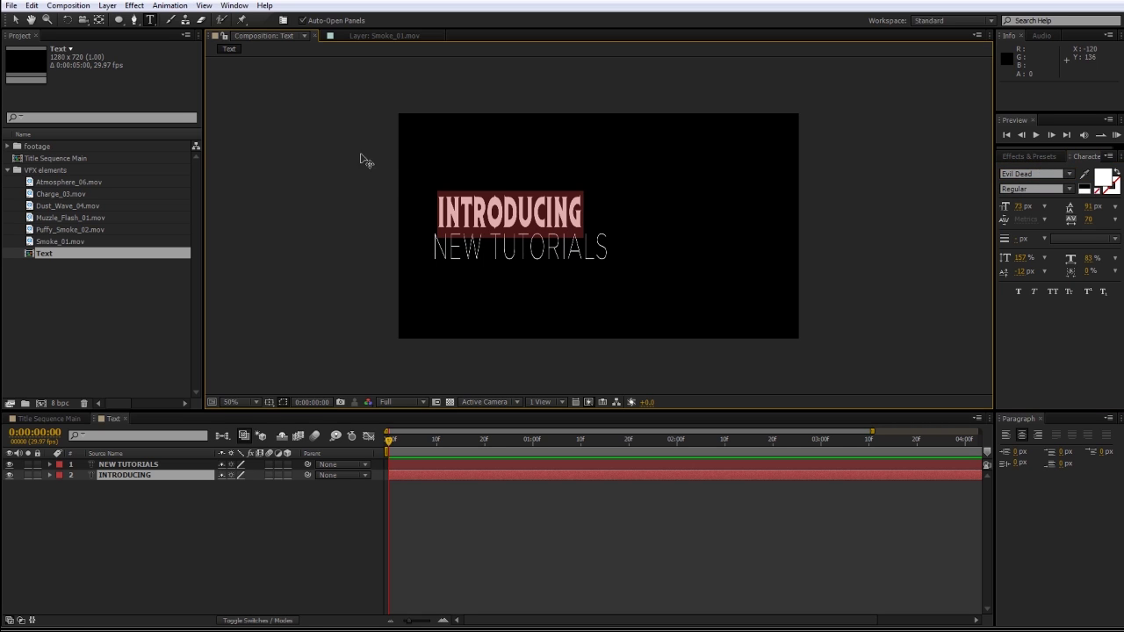
click(504, 227)
Set the font of NEW TUTORIALS to Evil Dead and realign its left edge beneath INTRODUCING
click(597, 248)
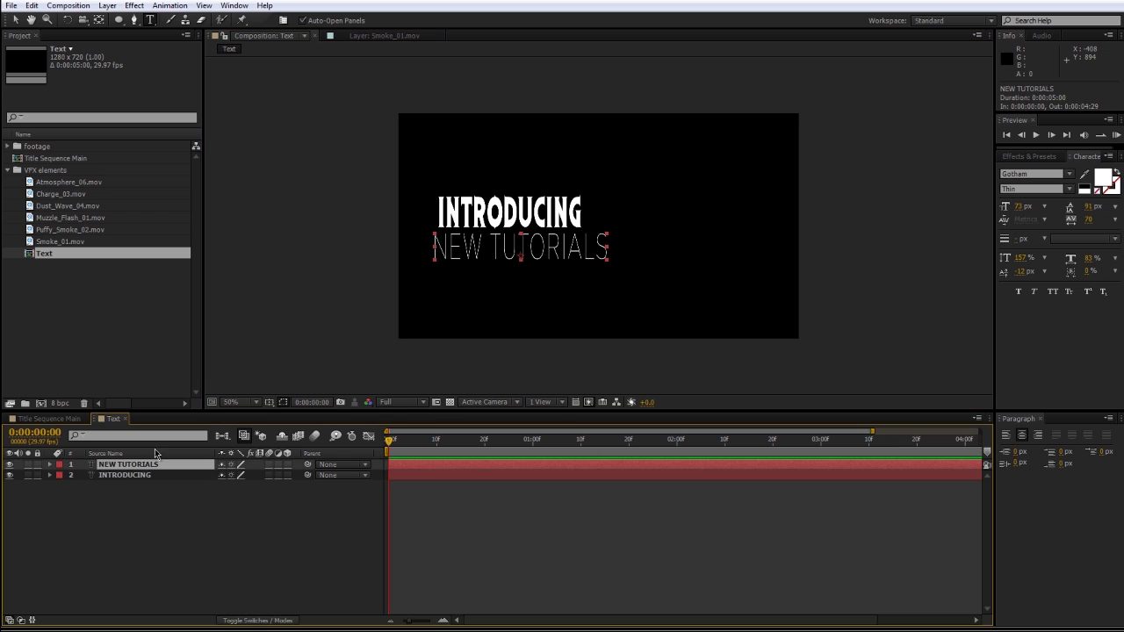
double_click(519, 258)
triple_click(519, 257)
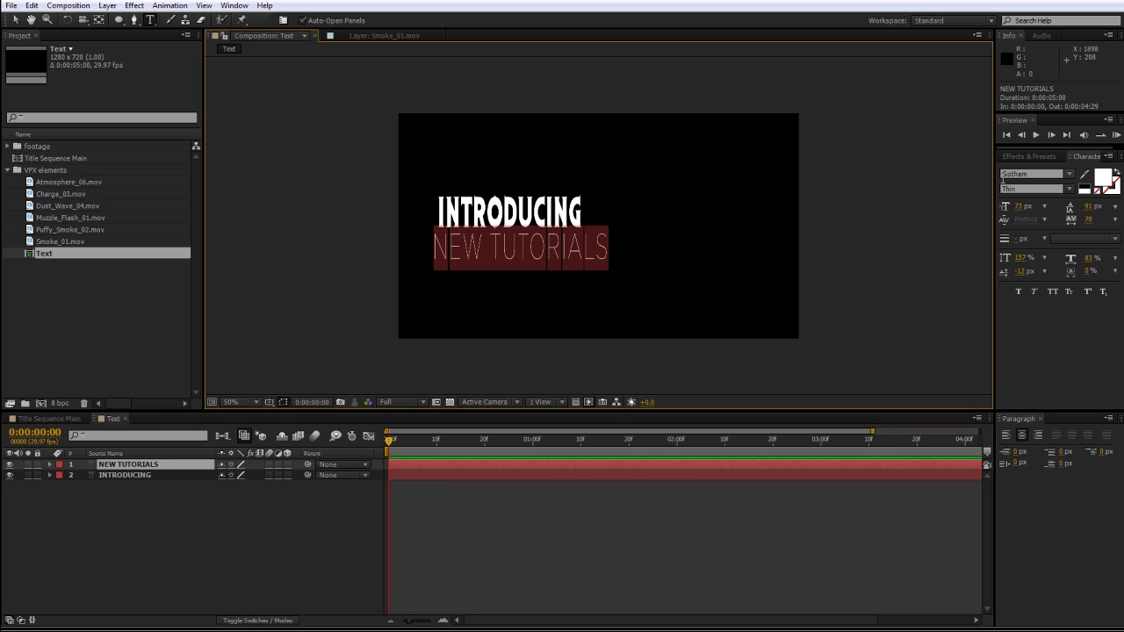
click(1036, 174)
text(Evil Dead)
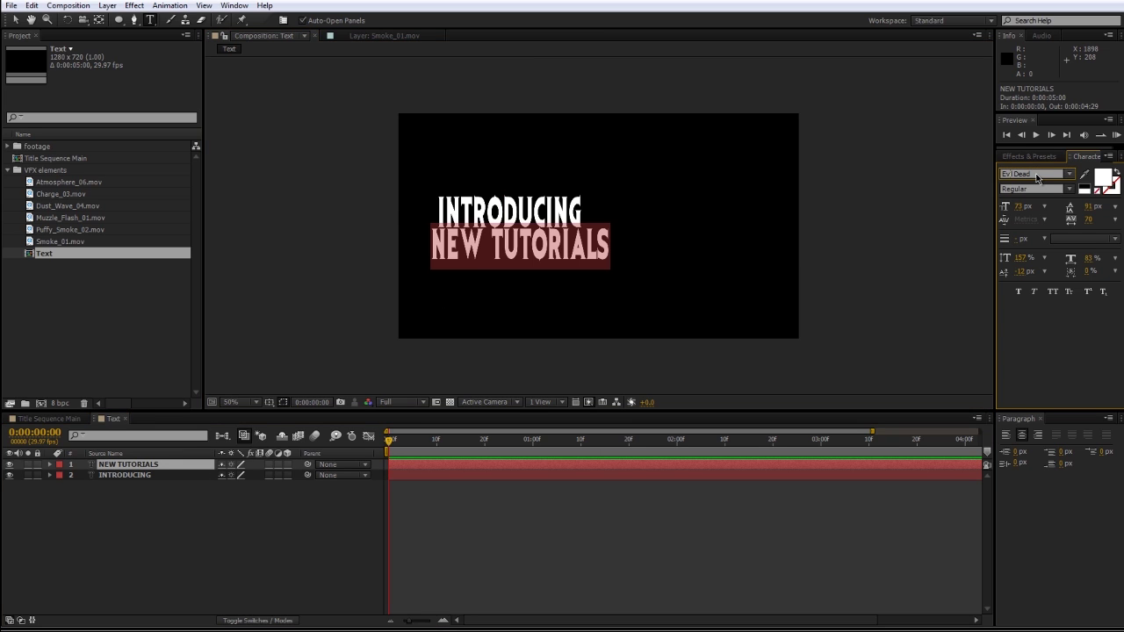
key(Return)
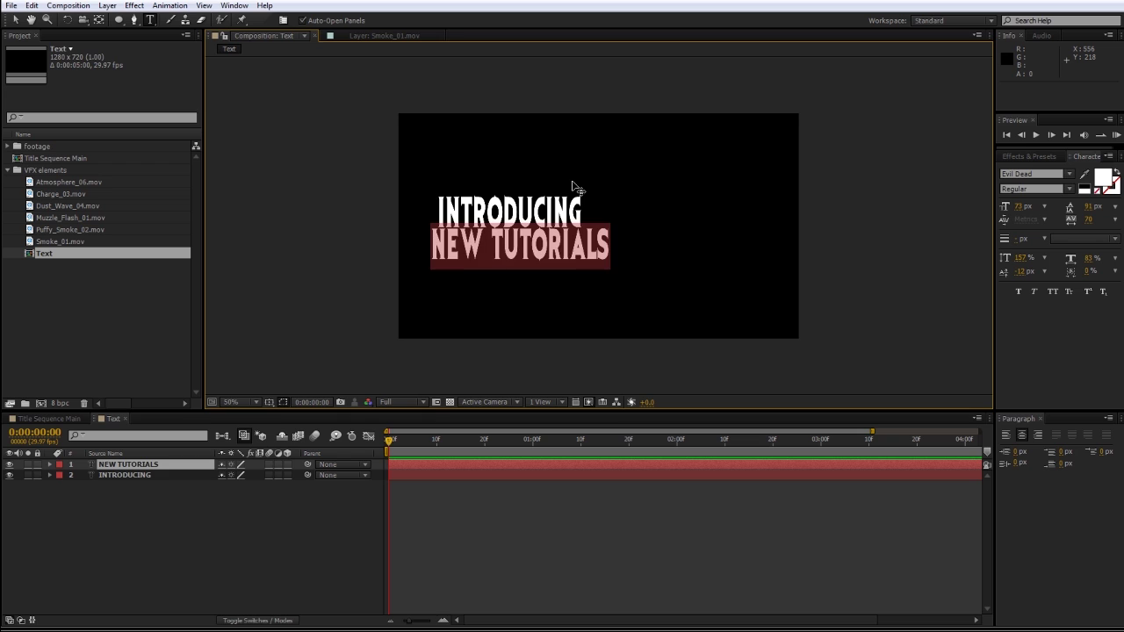
key(Escape)
key(v)
drag(539, 244, 547, 248)
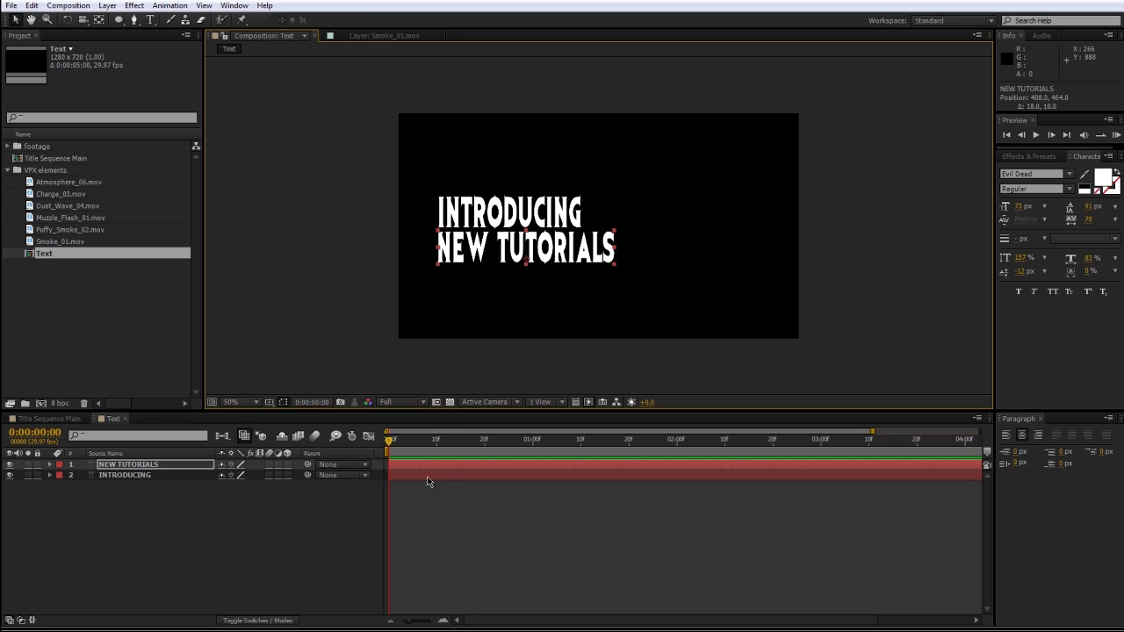
Turn on the transparency grid and give both text lines a black 2 px stroke over the fill
click(450, 403)
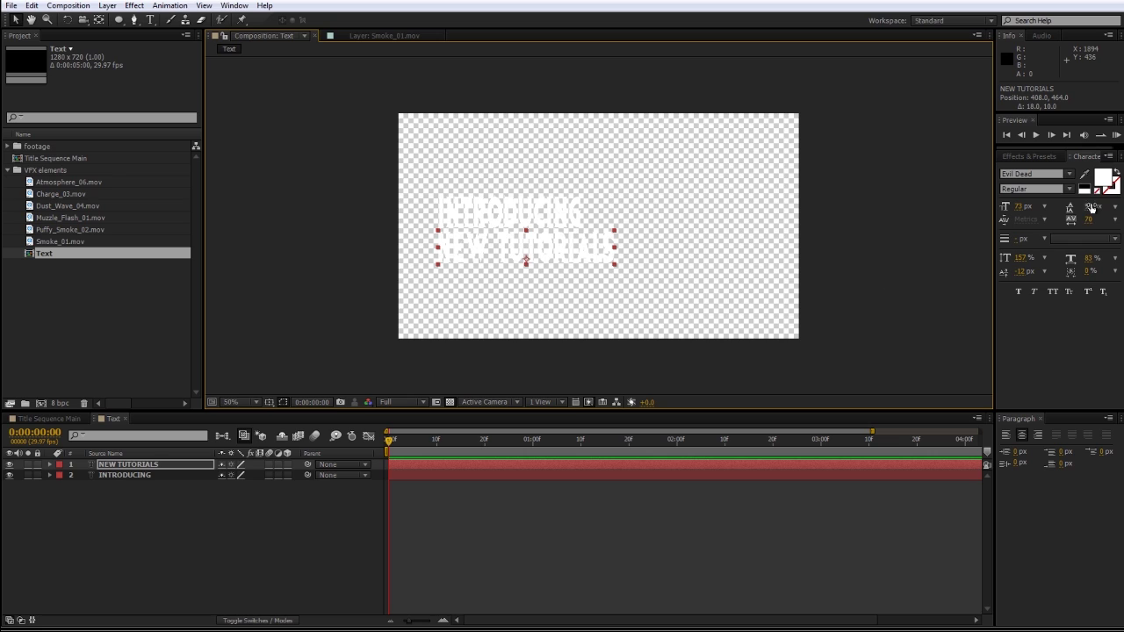
click(1114, 188)
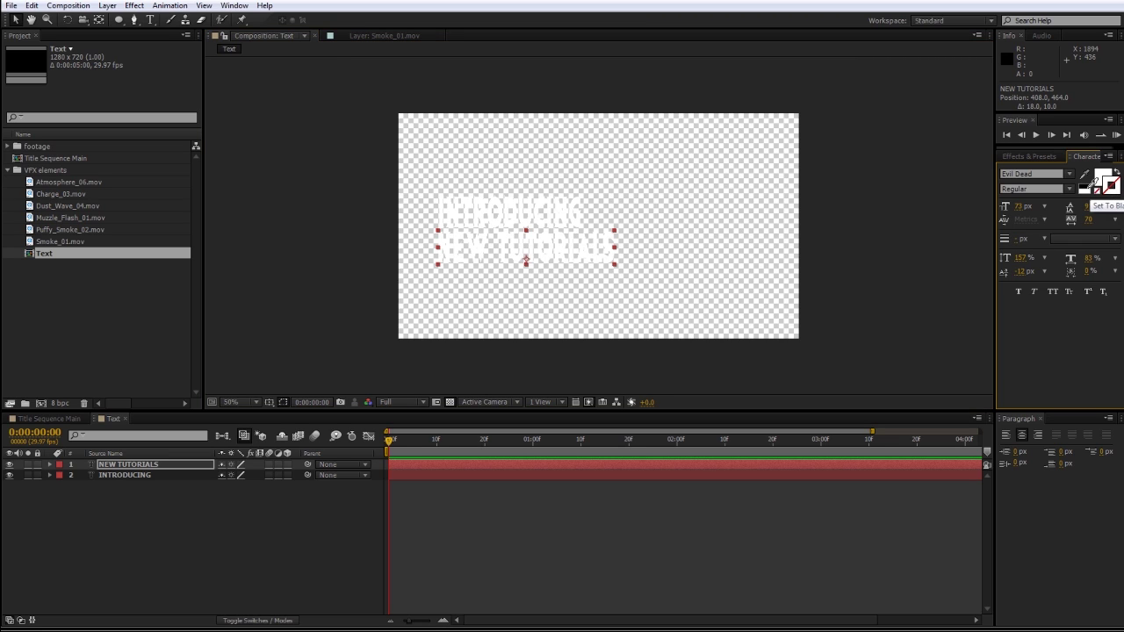
click(1089, 181)
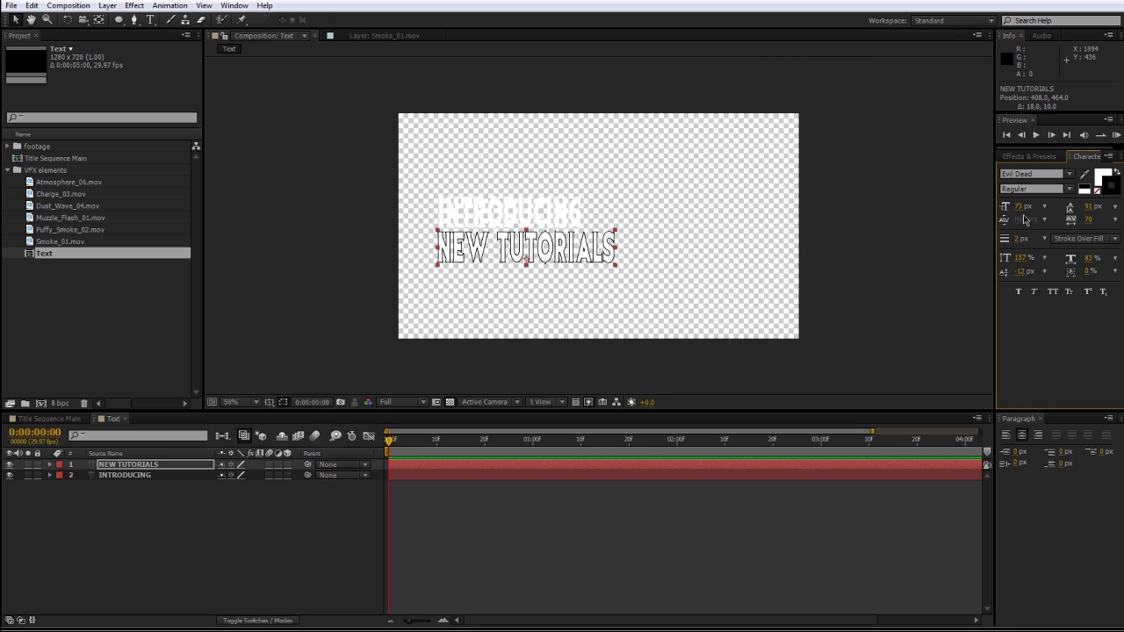
click(525, 221)
key(ctrl+shift+z)
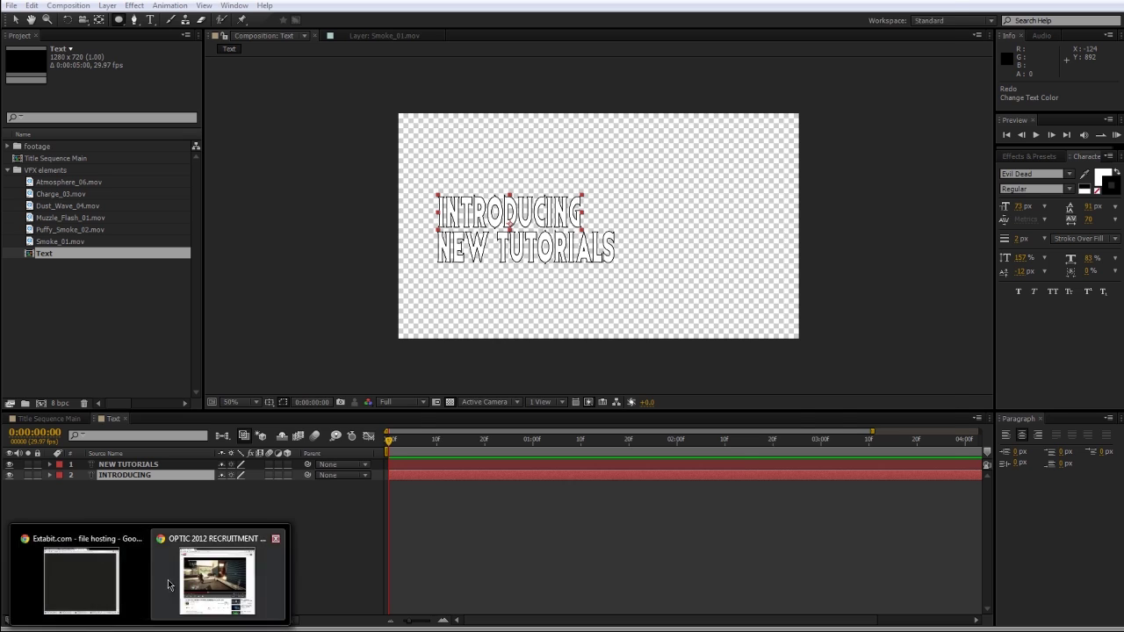
Switch to the YouTube video in Chrome, examine its title design at 0:25, and return to After Effects
click(168, 580)
click(532, 399)
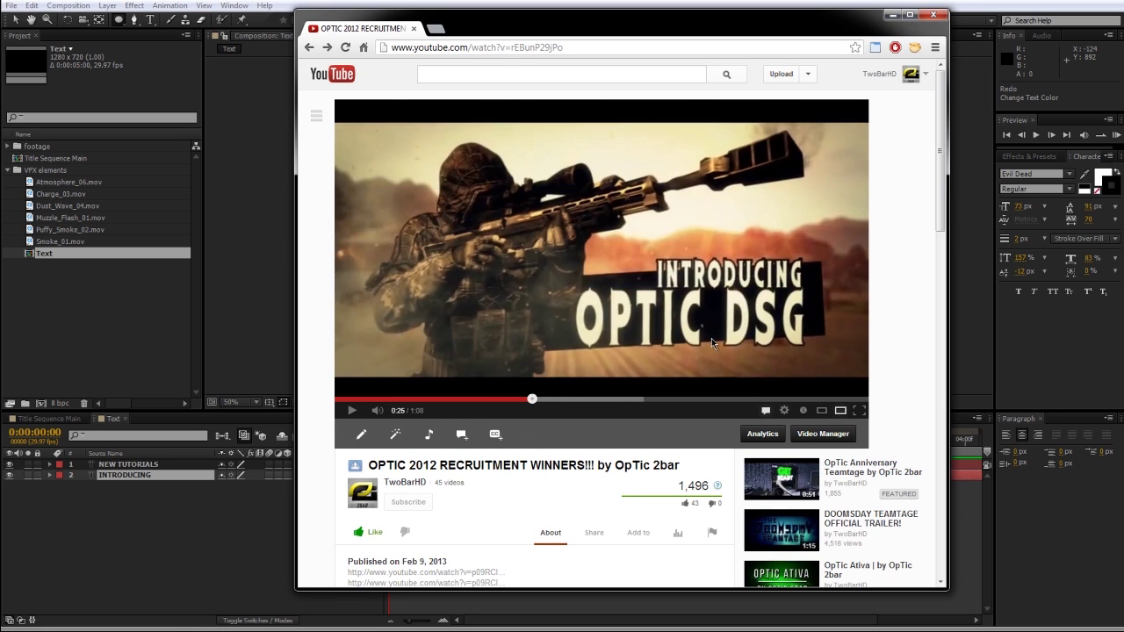
click(892, 15)
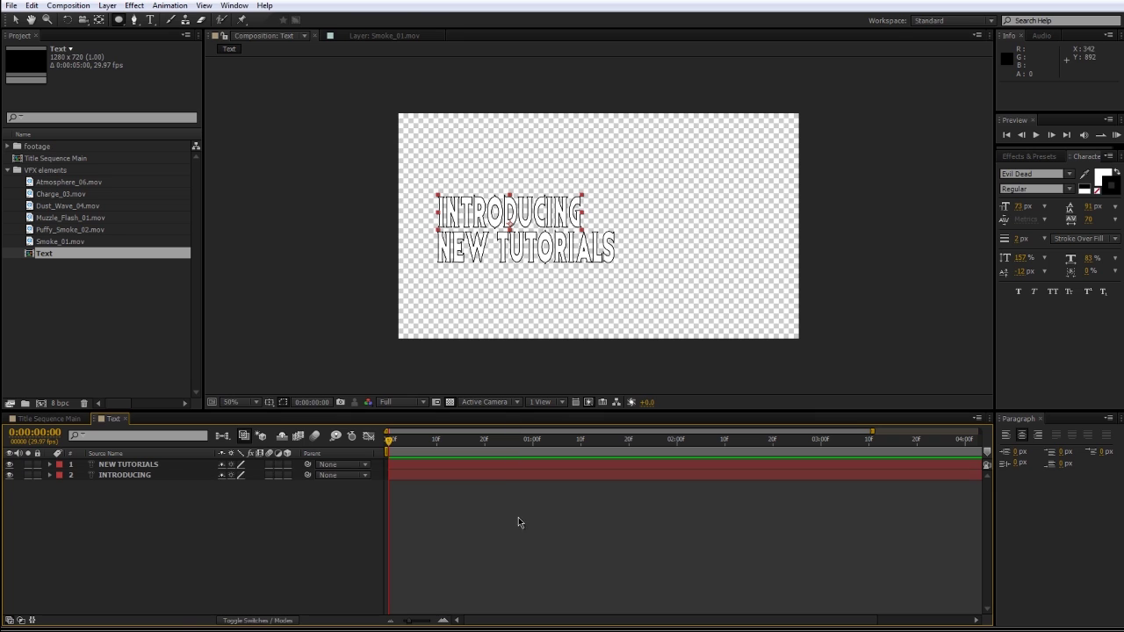
Create a black solid layer at the composition size of 1280 x 720 px
click(107, 5)
mouse_move(124, 20)
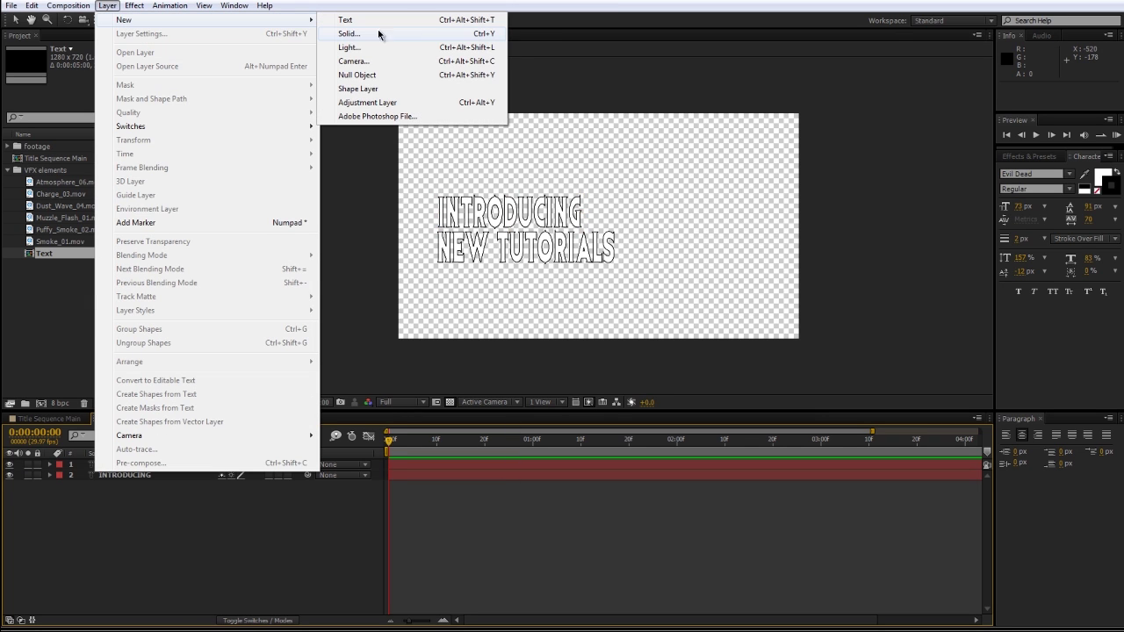
click(364, 35)
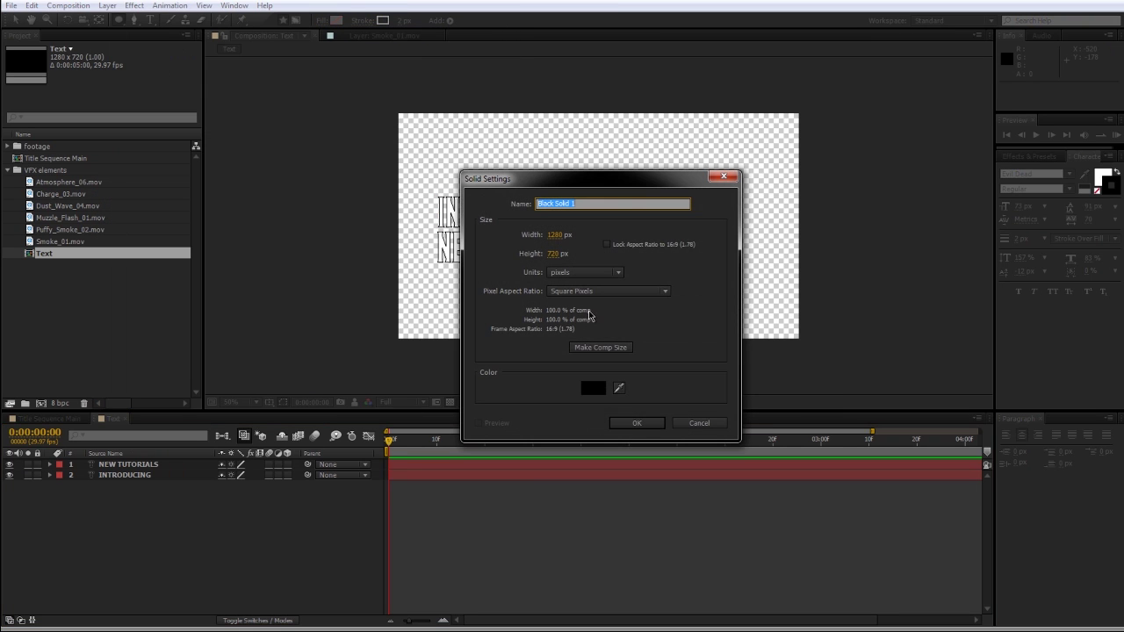
click(636, 424)
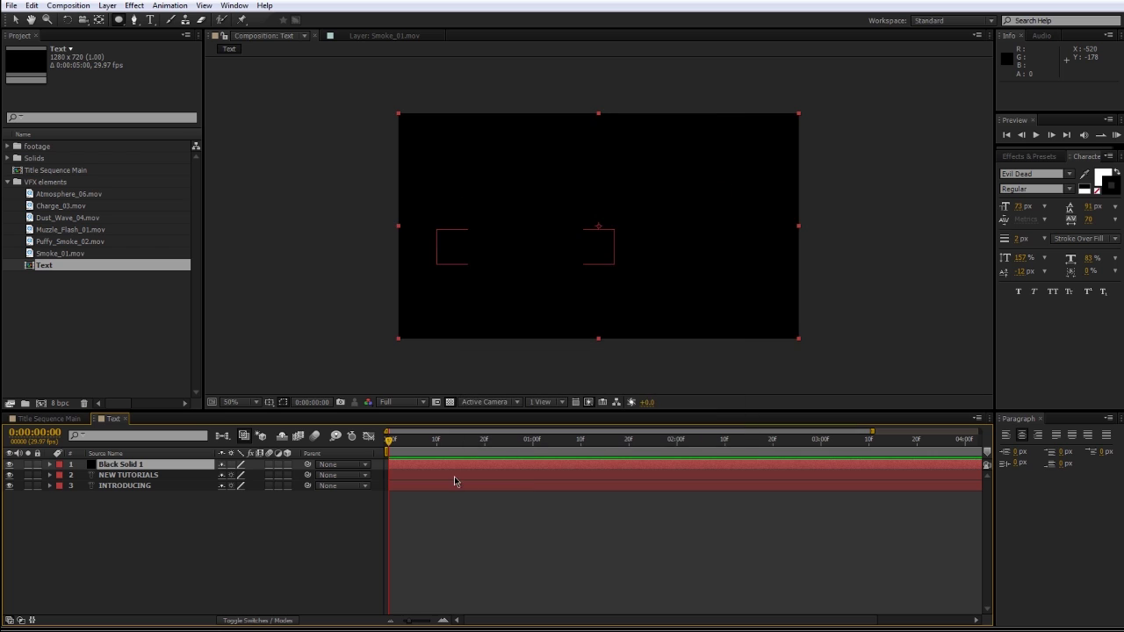
Mask the black solid to a horizontal rectangle about 880 x 222 px, overlapping the right part of the text
drag(120, 24, 160, 21)
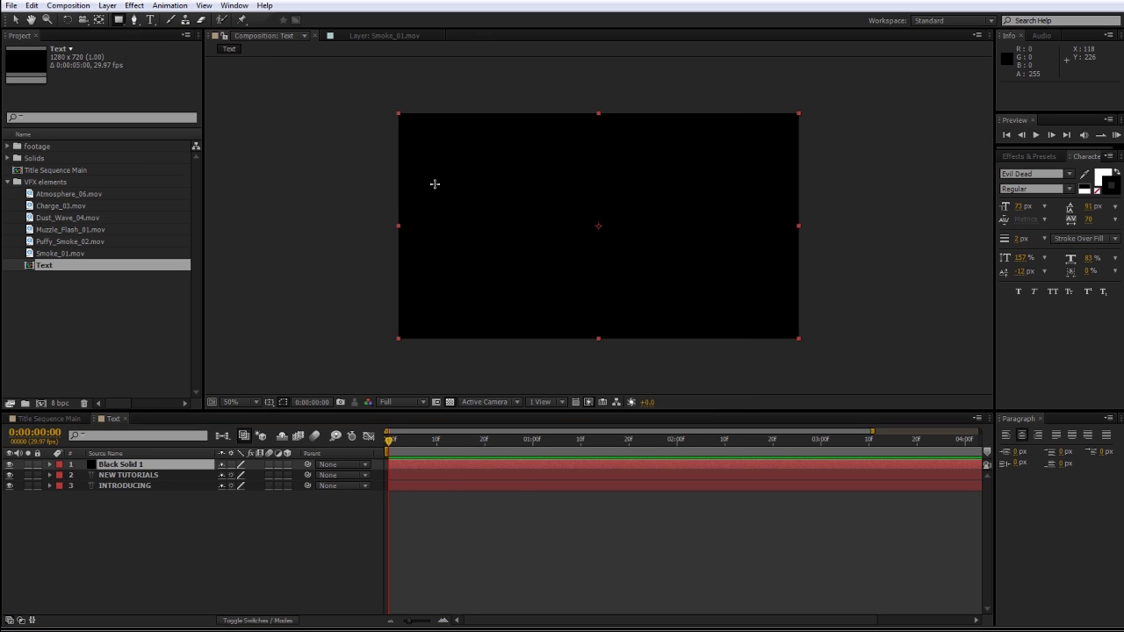
mouse_move(479, 186)
mouse_down()
mouse_move(706, 266)
mouse_move(742, 248)
mouse_move(786, 262)
mouse_move(756, 256)
mouse_up()
key(v)
Move the black solid layer below both text layers in the stacking order
click(532, 570)
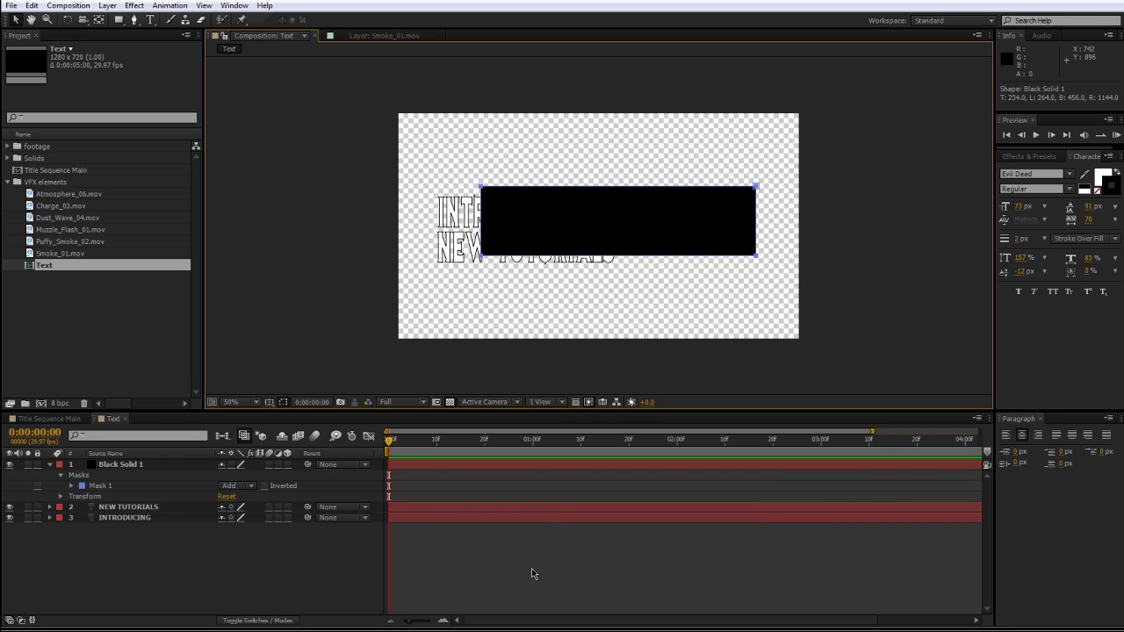
click(123, 464)
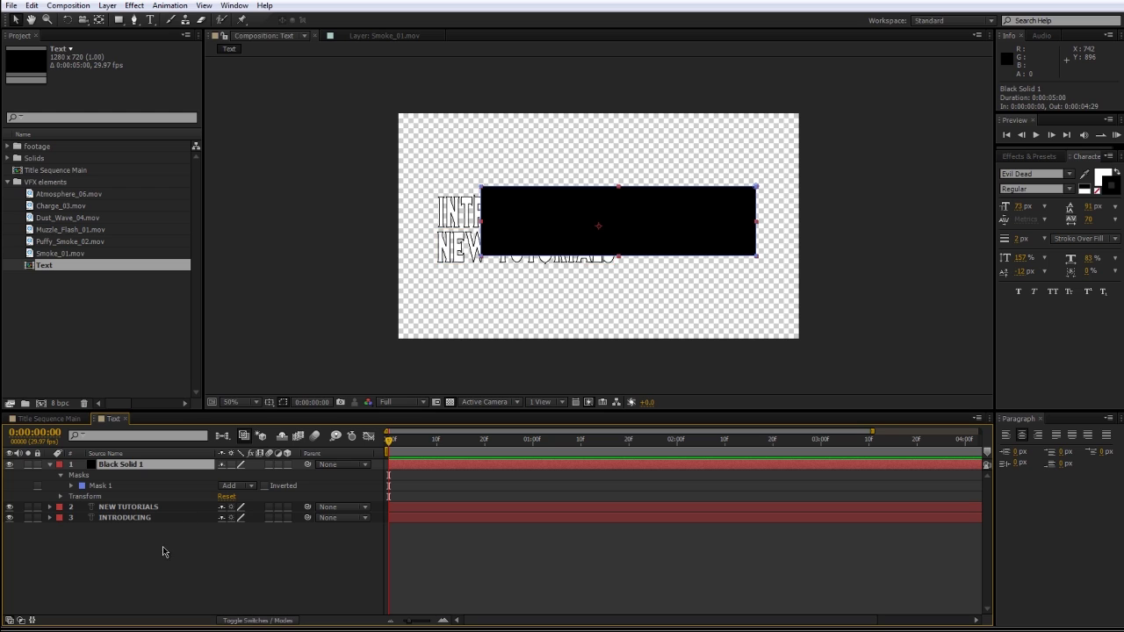
drag(126, 474, 263, 531)
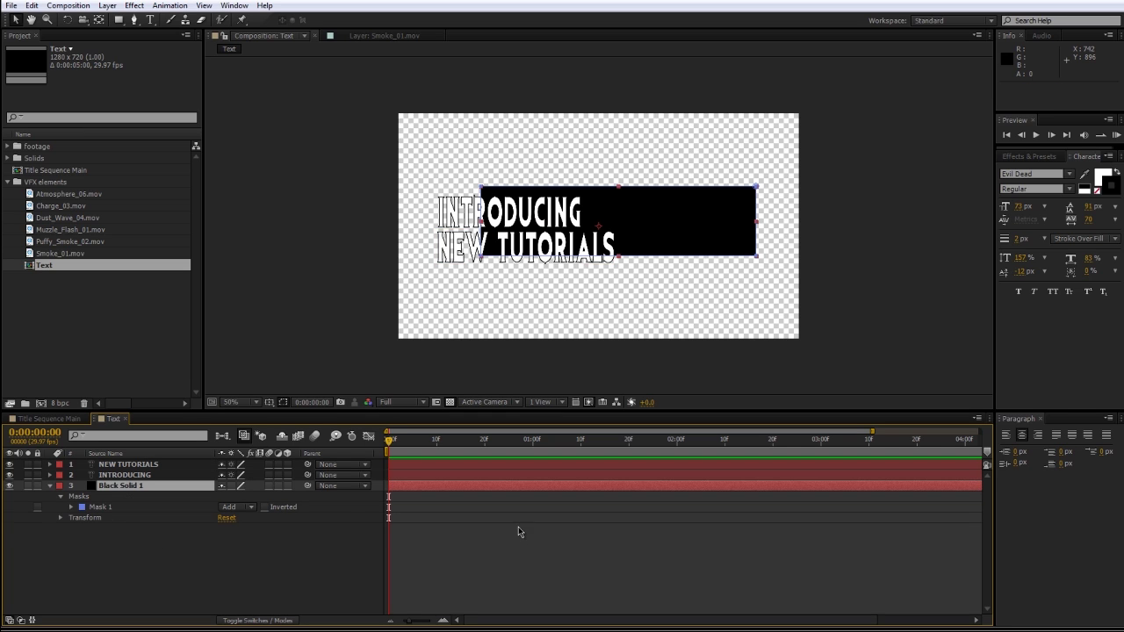
Move both text lines onto the black bar, rotating INTRODUCING about 2.2° and NEW TUTORIALS about 1.5°
drag(507, 215, 615, 186)
key(w)
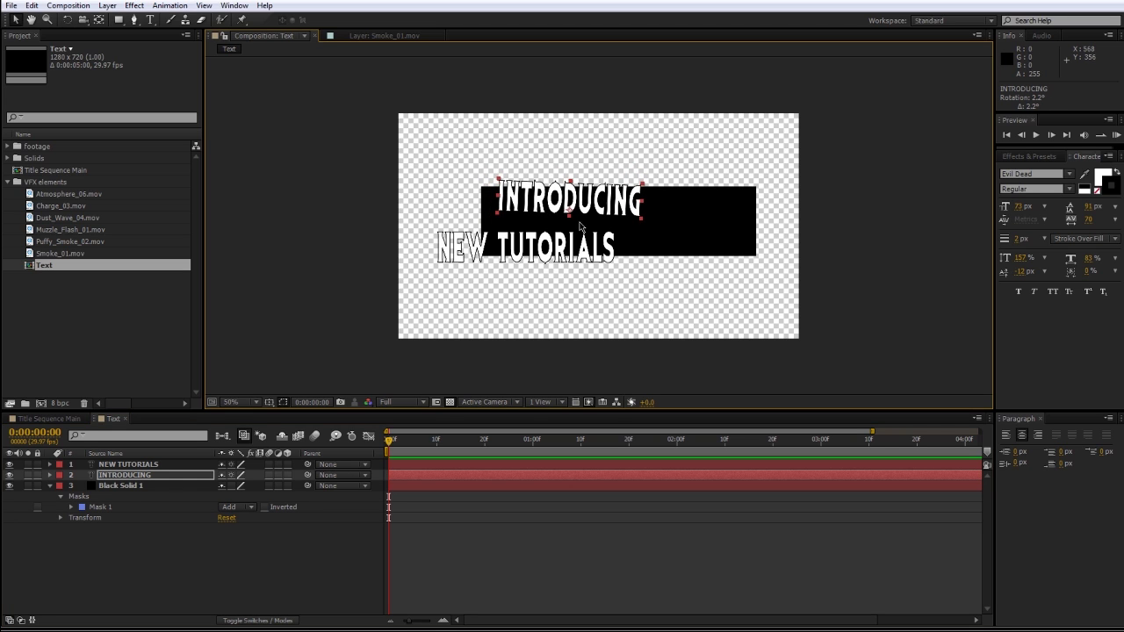
drag(575, 246, 648, 245)
key(w)
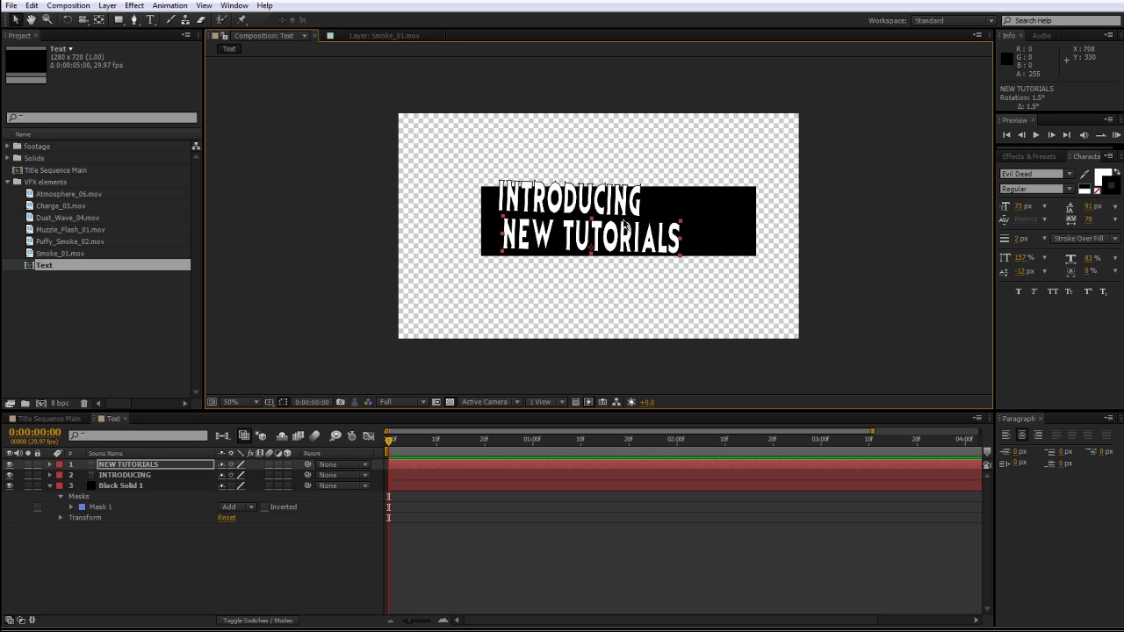
Reduce the INTRODUCING text to 49 px and place it above the start of the NEW TUTORIALS line
click(635, 217)
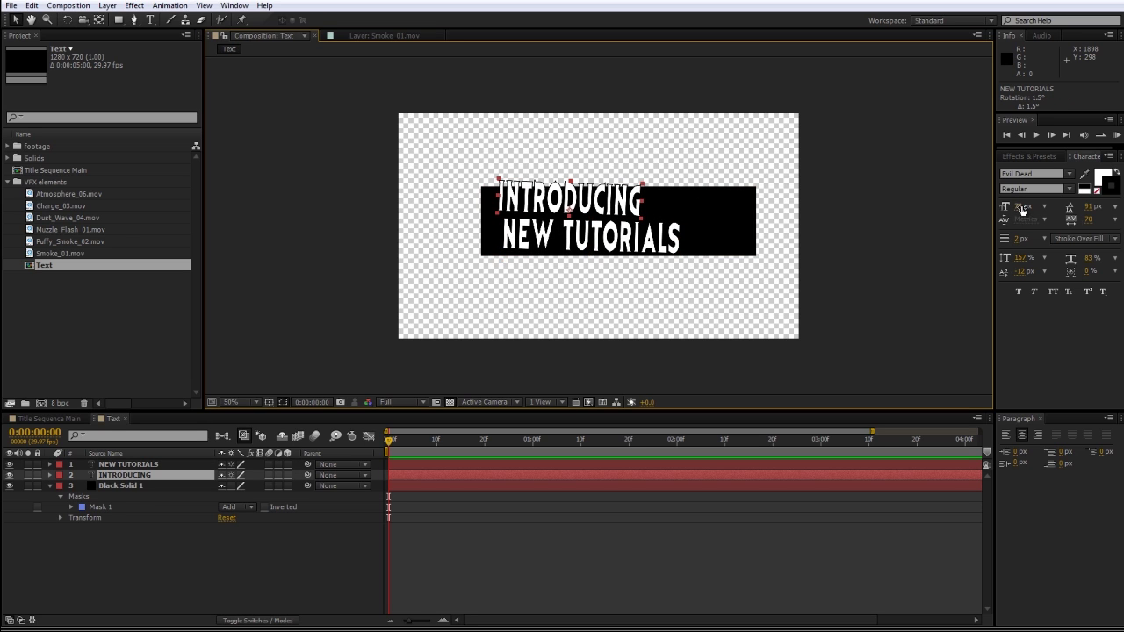
drag(1022, 209, 992, 209)
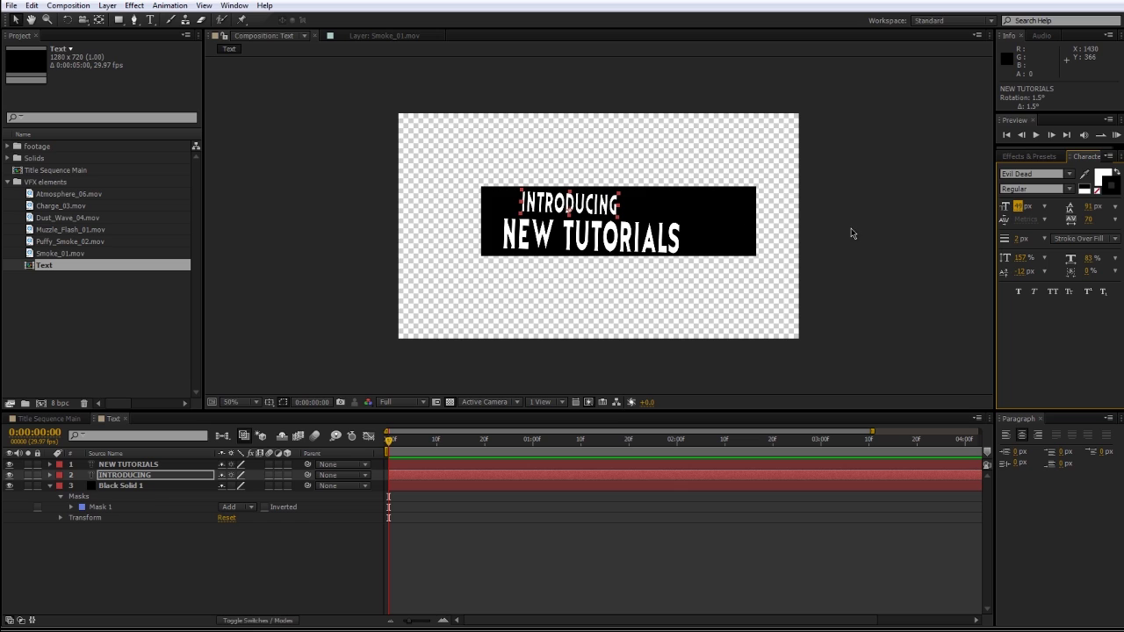
drag(604, 208, 584, 196)
Enlarge the NEW TUTORIALS text to 101 px and position it at about 640, 424, just beneath INTRODUCING
drag(580, 235, 584, 224)
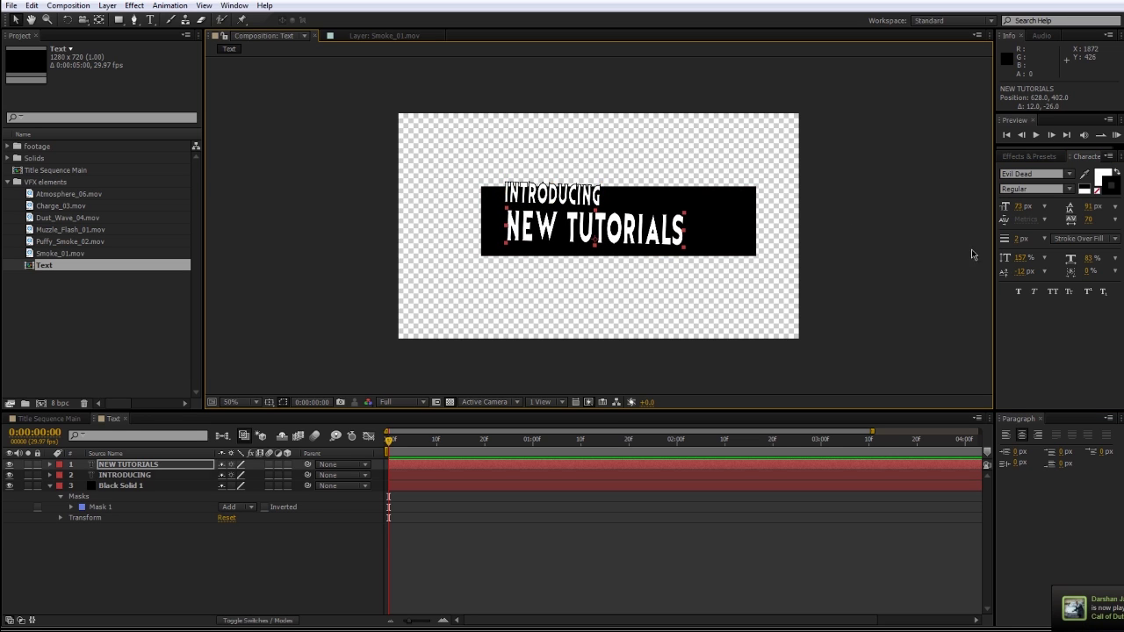
key(s)
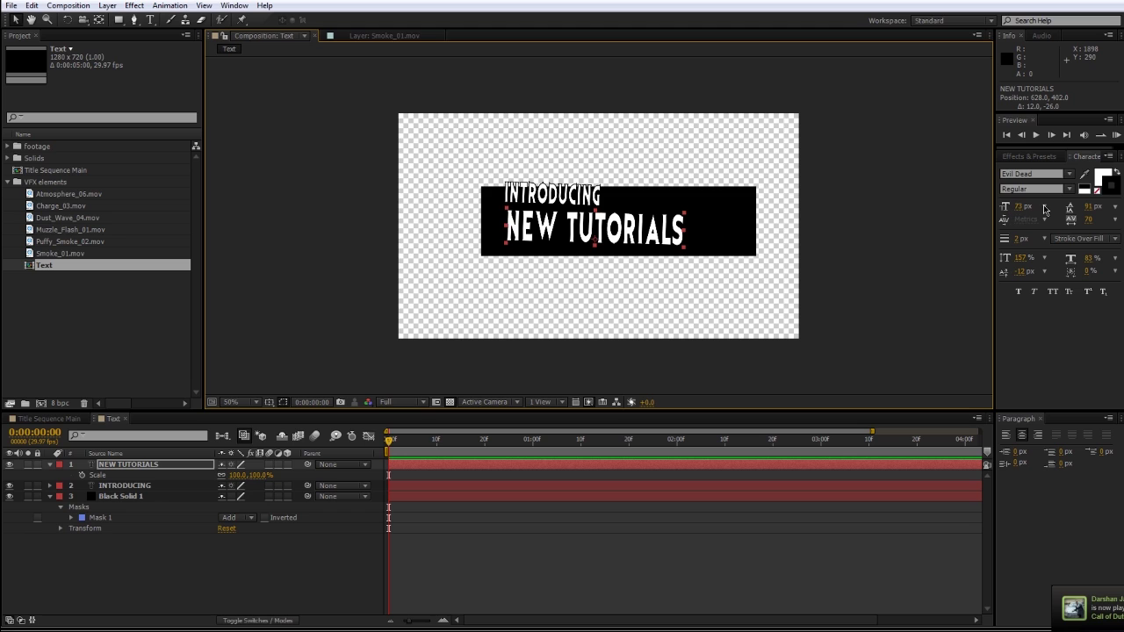
click(1020, 207)
scroll(1020, 206, up, 20)
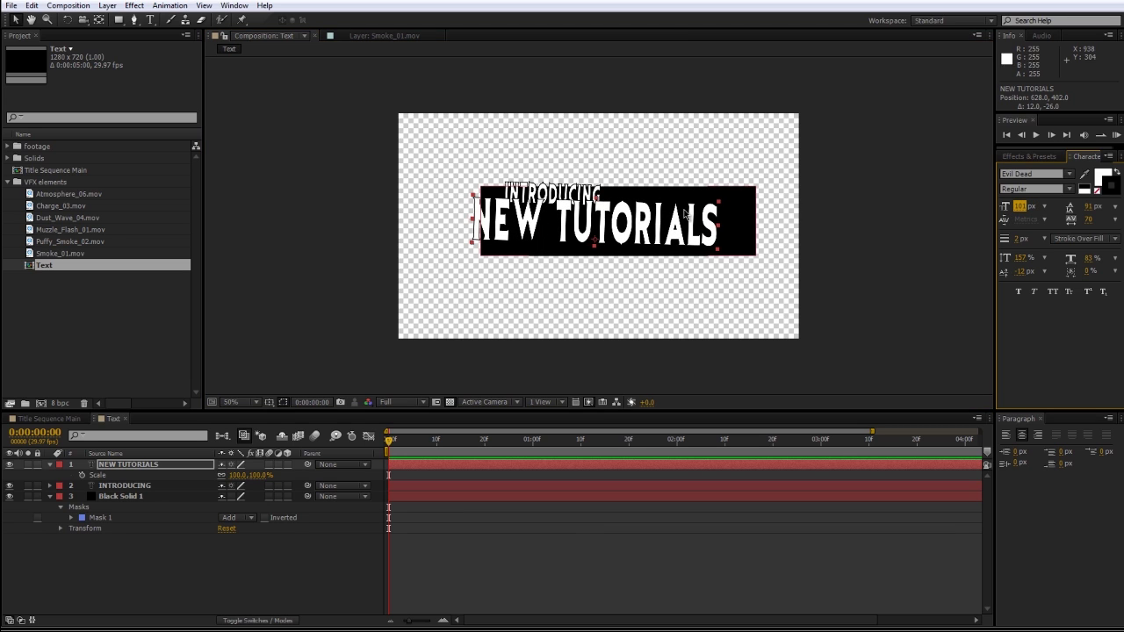
drag(636, 217, 638, 225)
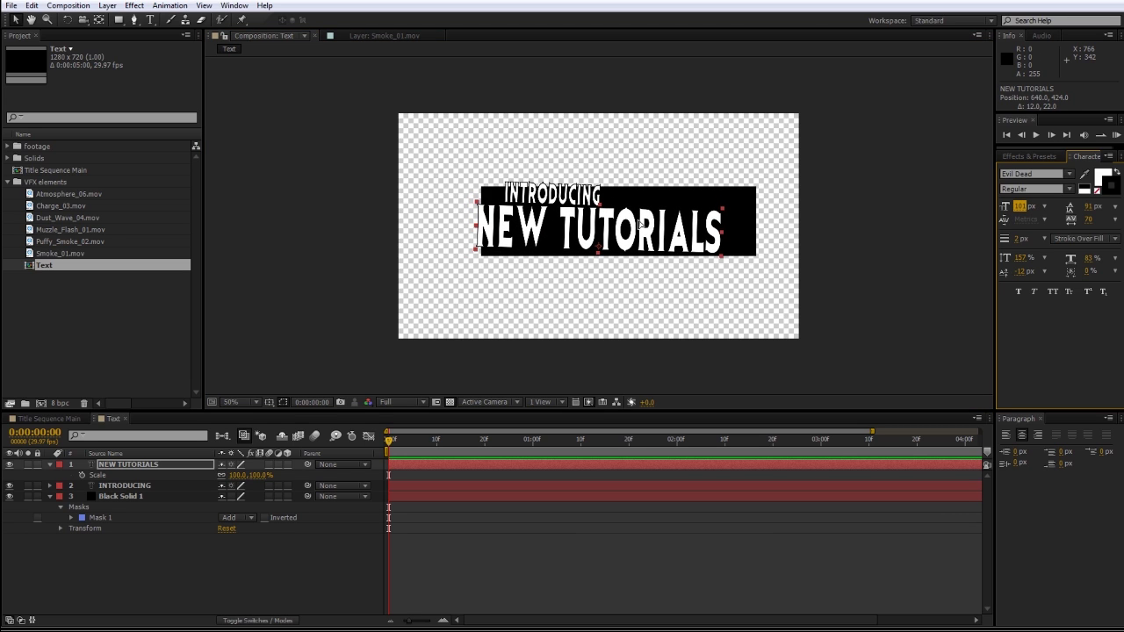
click(502, 549)
Reduce the black solid's mask height to about 182 px and shift the bar slightly so it sits behind both text lines
click(176, 496)
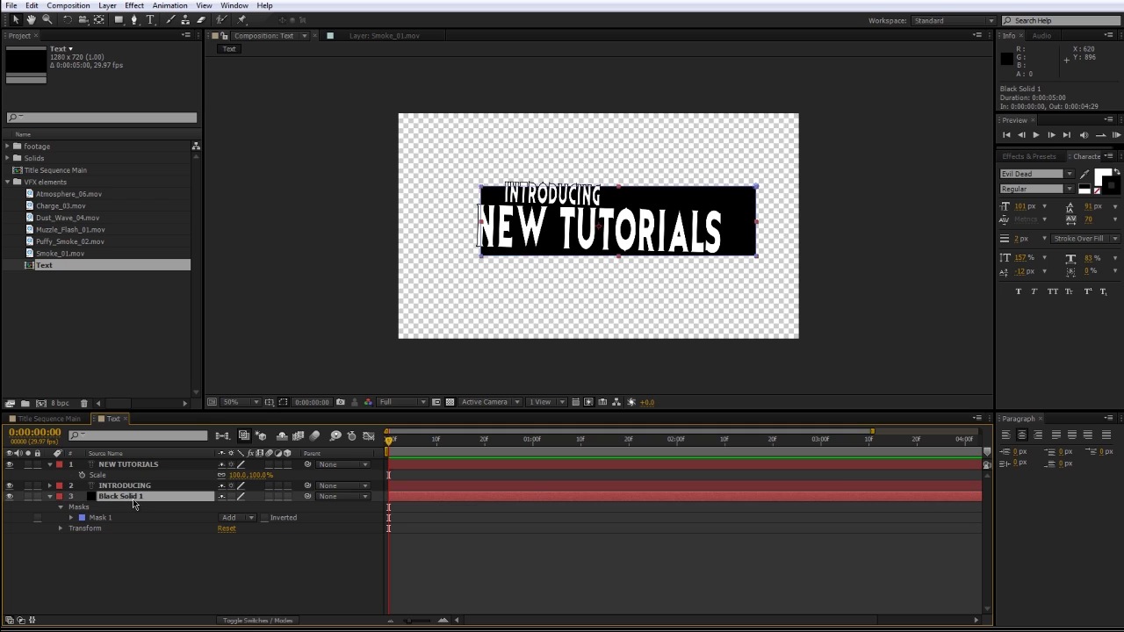
click(757, 258)
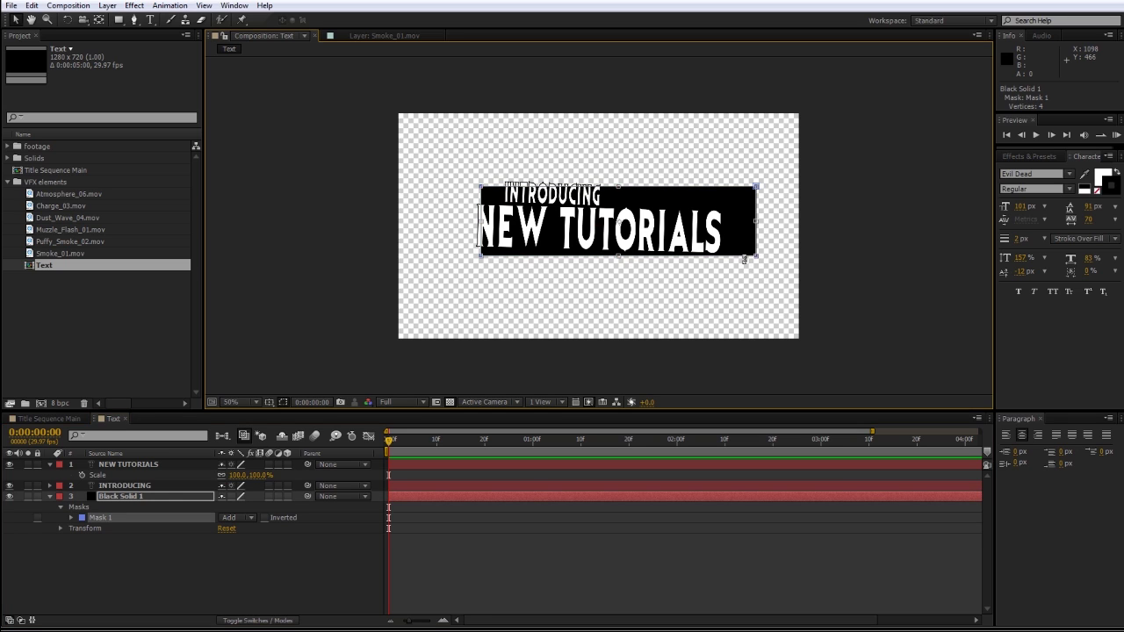
drag(617, 257, 617, 238)
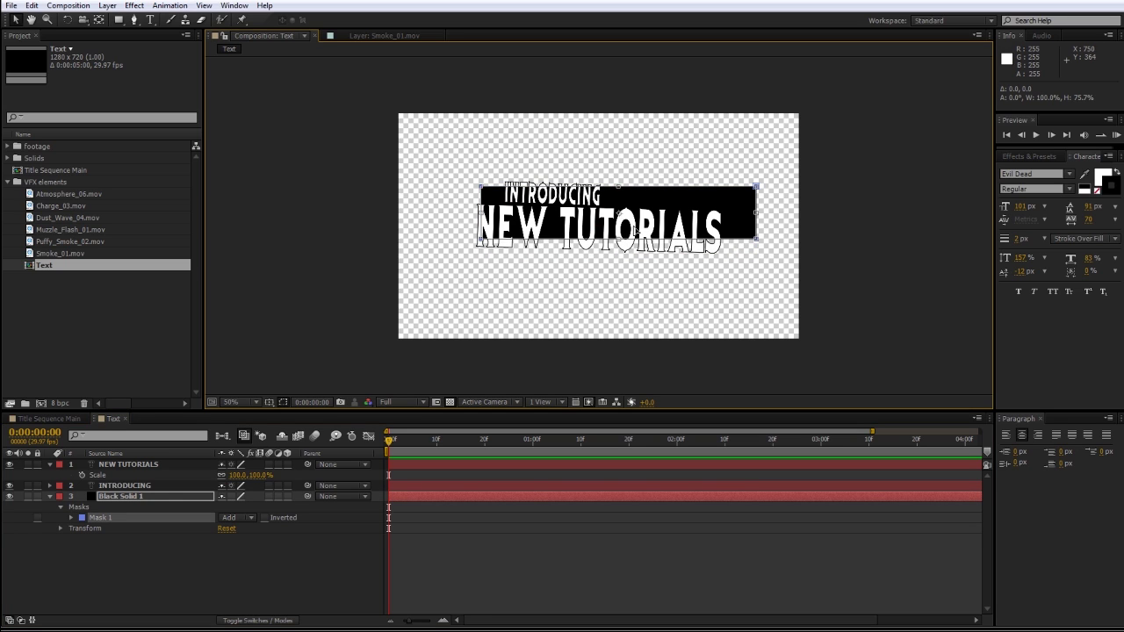
drag(661, 208, 612, 188)
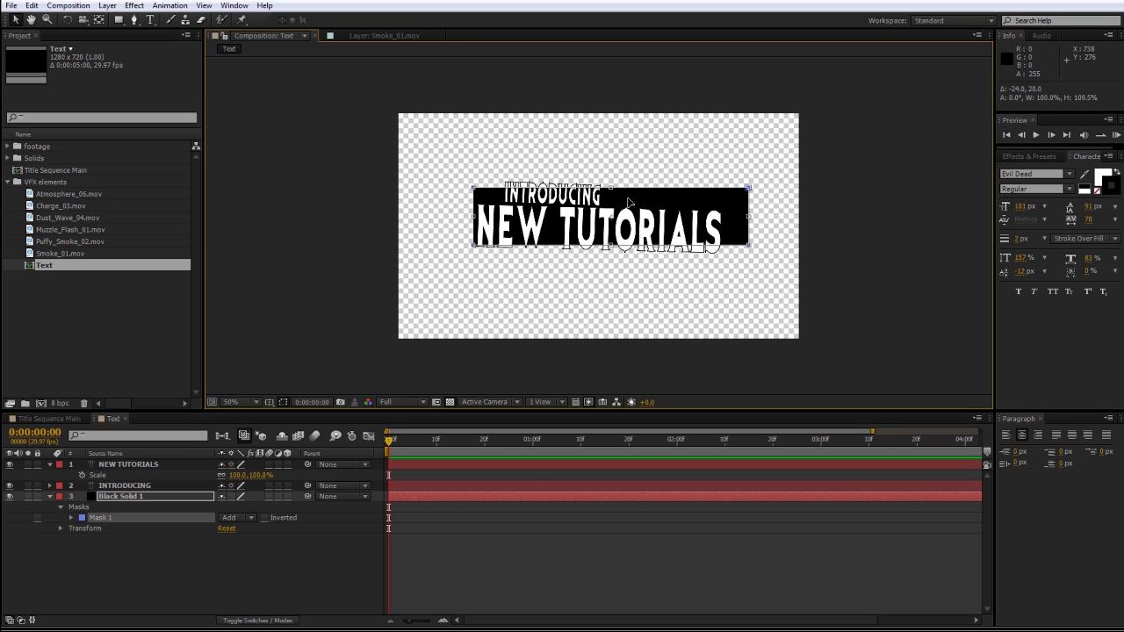
click(765, 554)
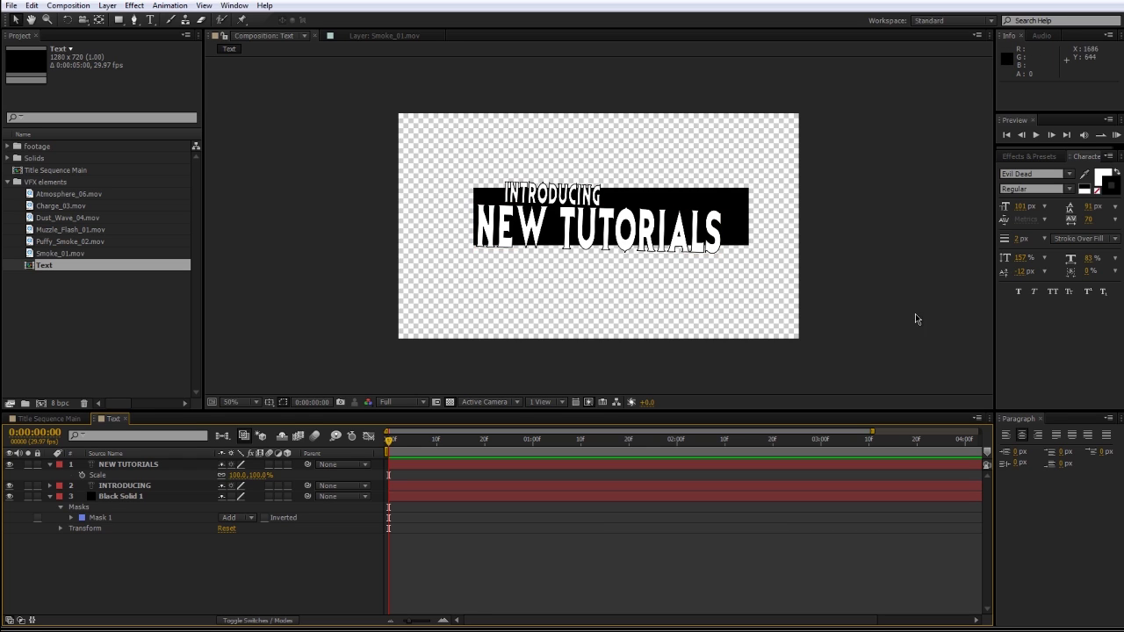
Set the mask feather of the black solid to 1 pixel
click(740, 194)
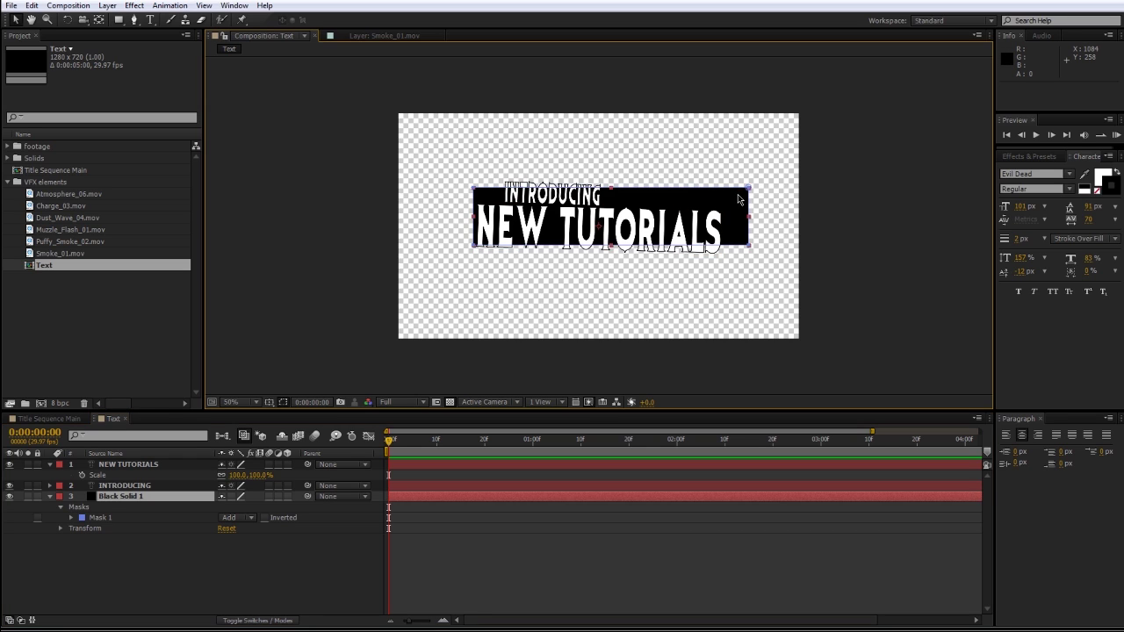
click(600, 537)
click(180, 496)
key(f)
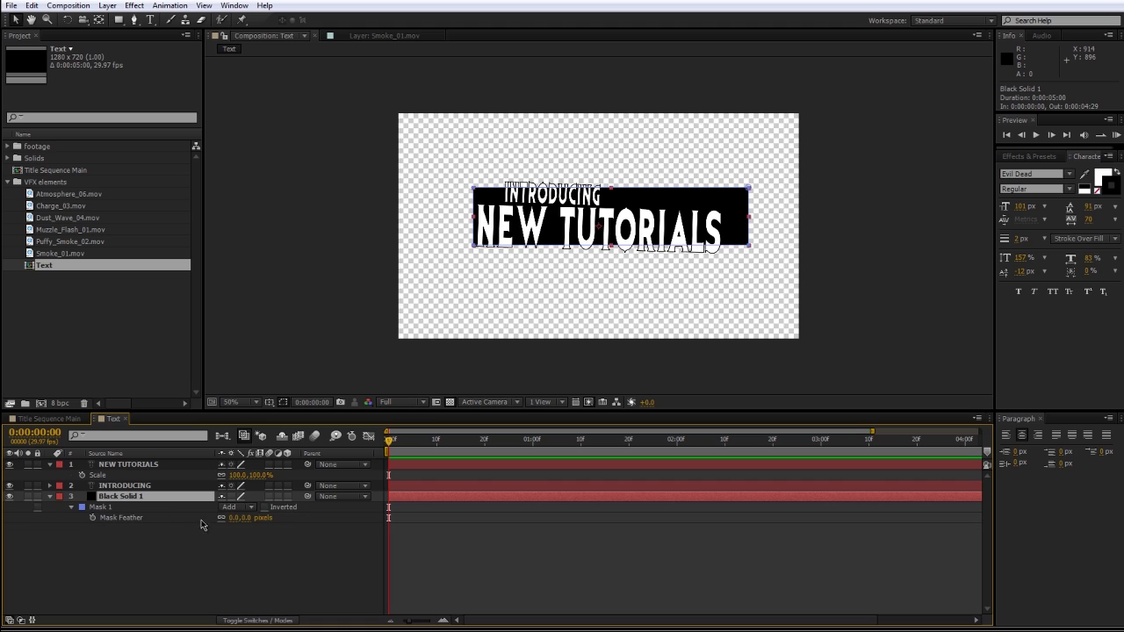
drag(233, 519, 240, 518)
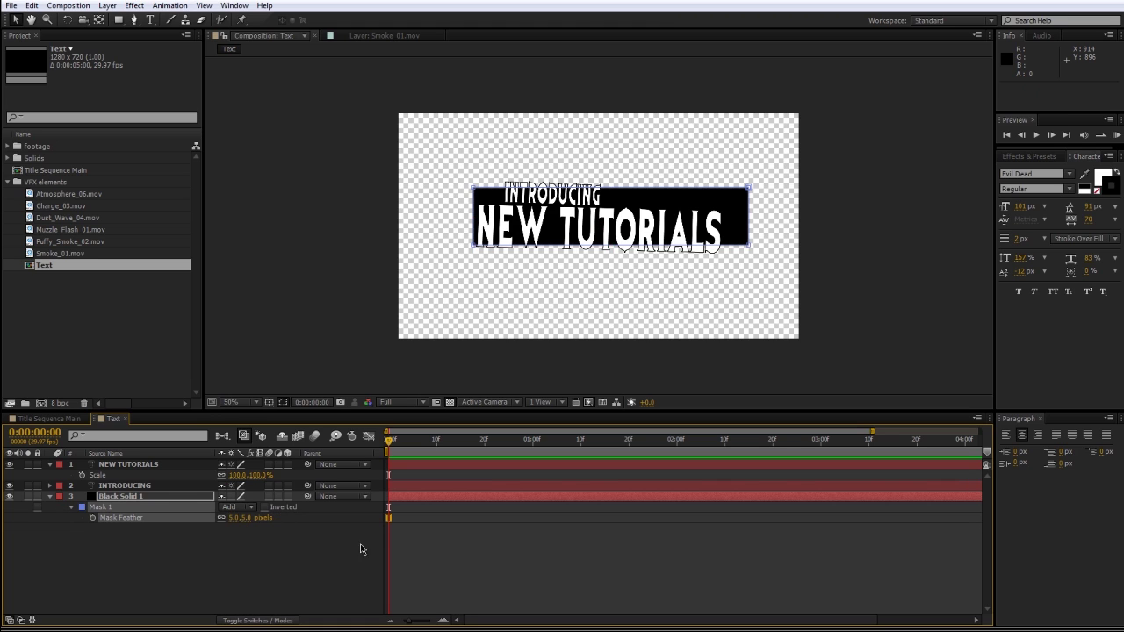
click(502, 565)
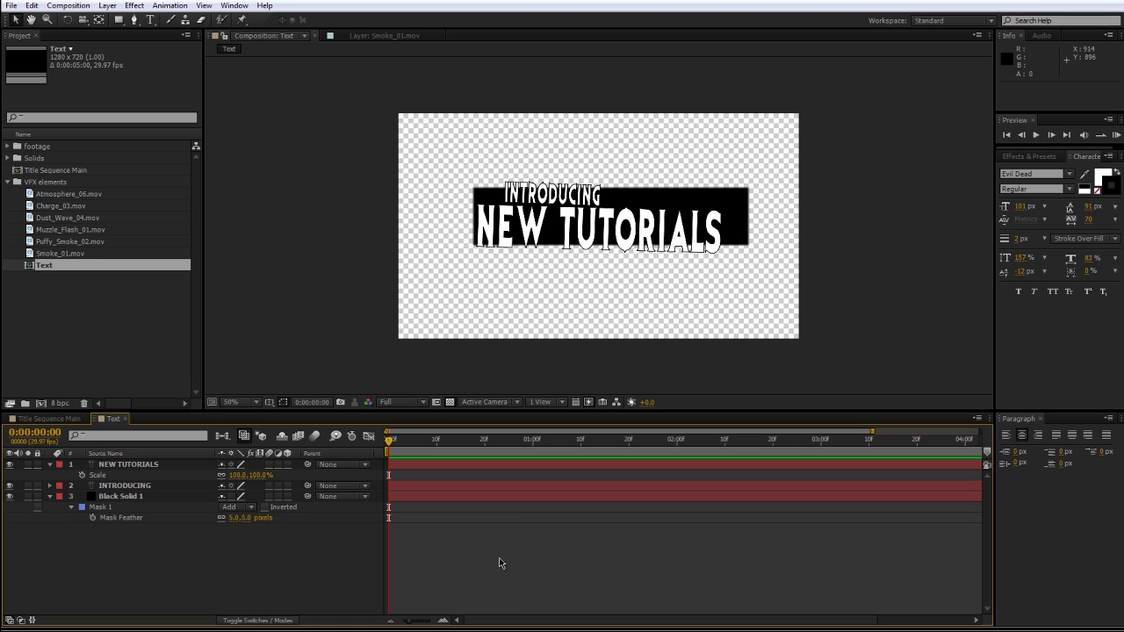
click(235, 518)
text(1)
key(Return)
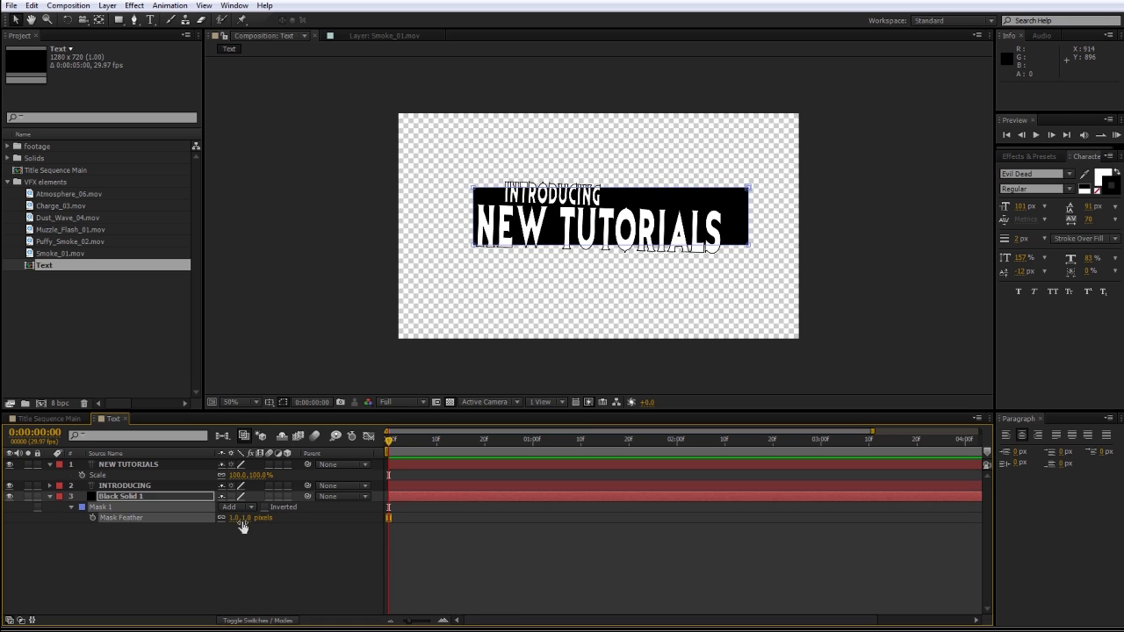
click(550, 553)
click(771, 278)
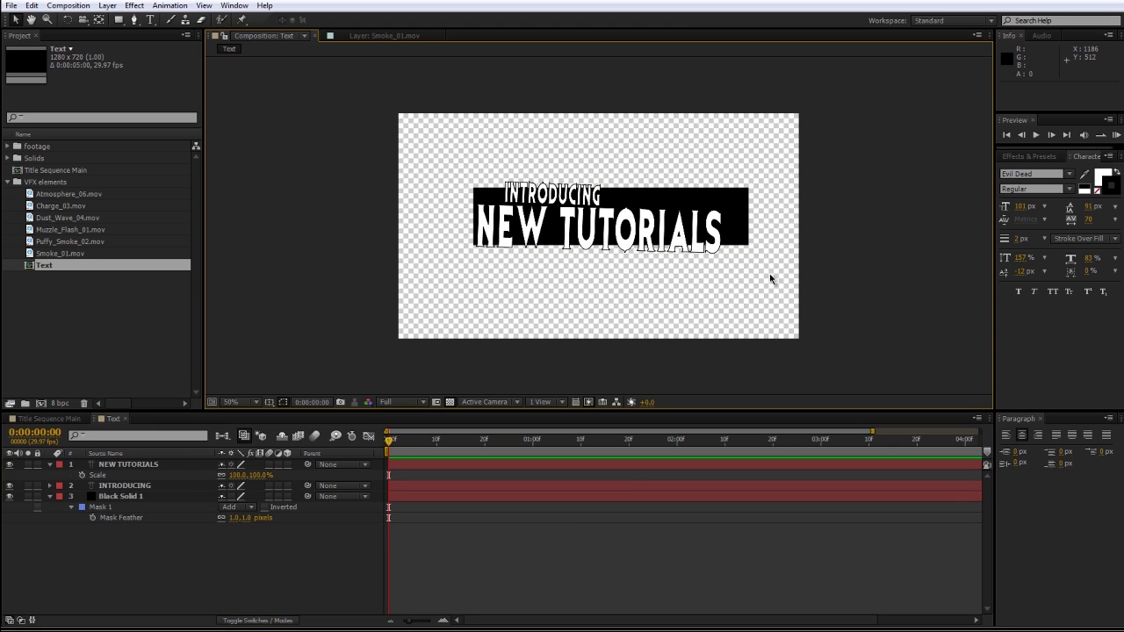
Make all three layers 3D and show the composition in the 2 Views - Horizontal layout
click(281, 569)
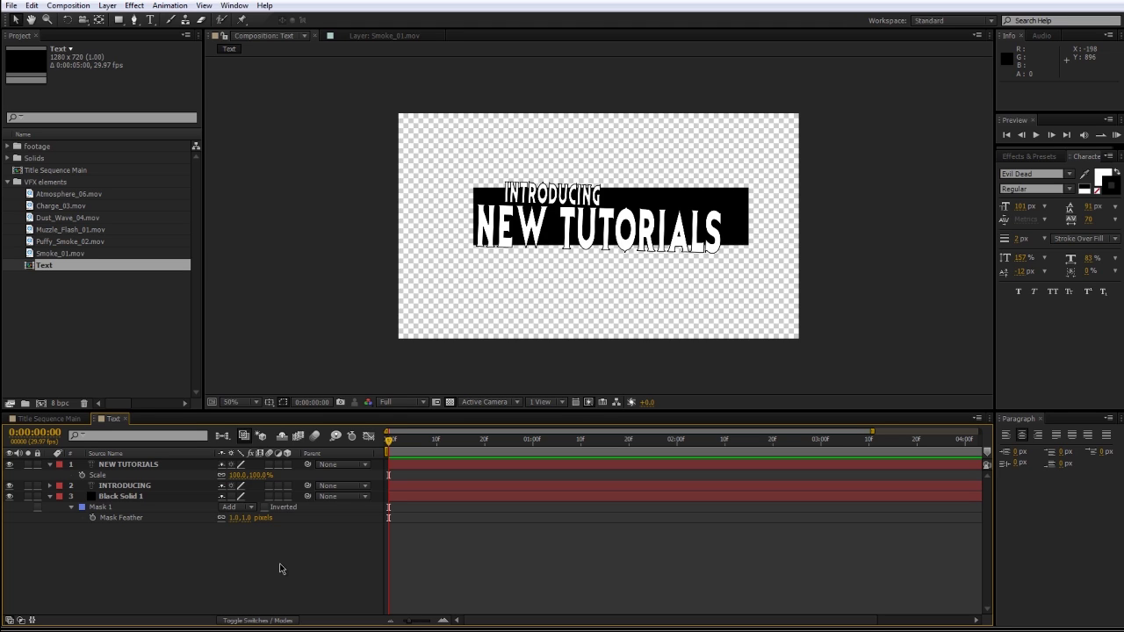
drag(287, 464, 290, 575)
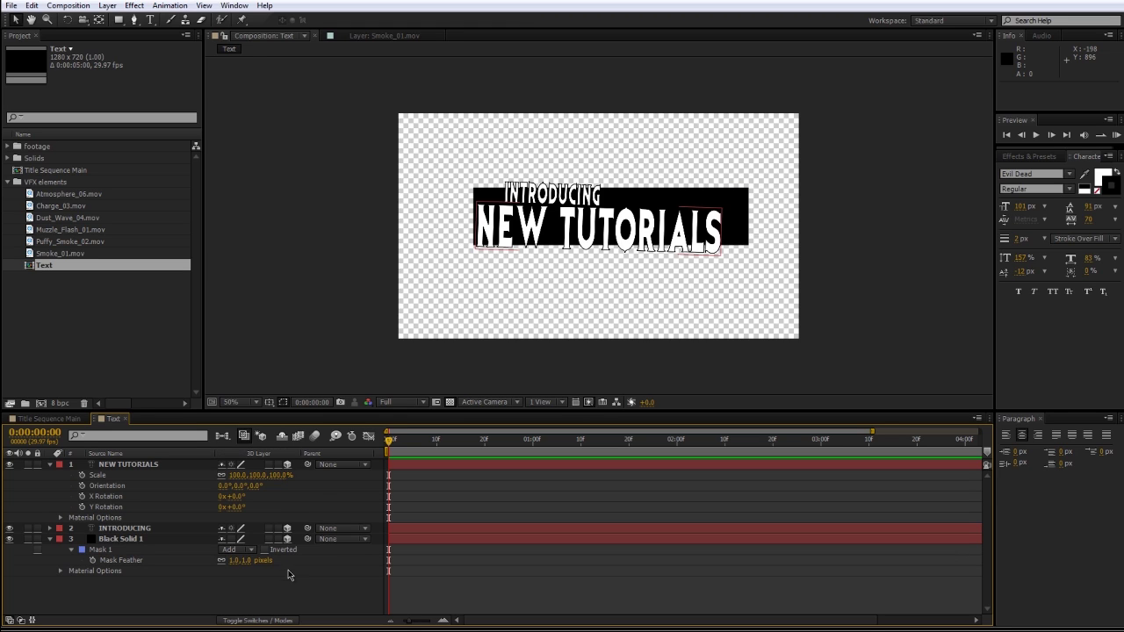
click(50, 465)
click(541, 403)
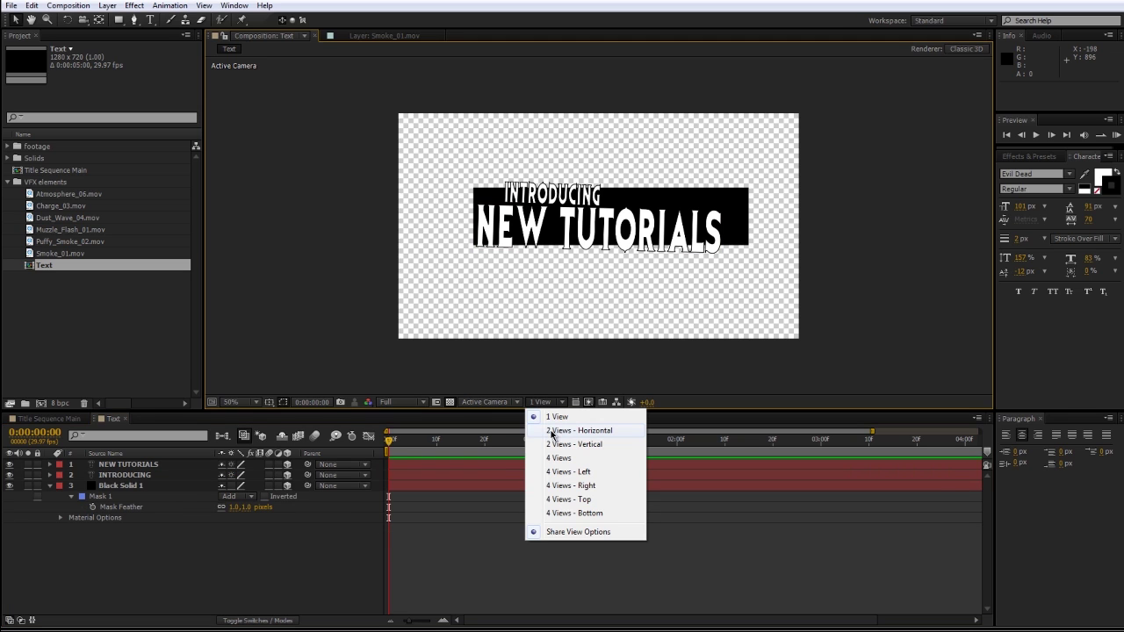
click(552, 433)
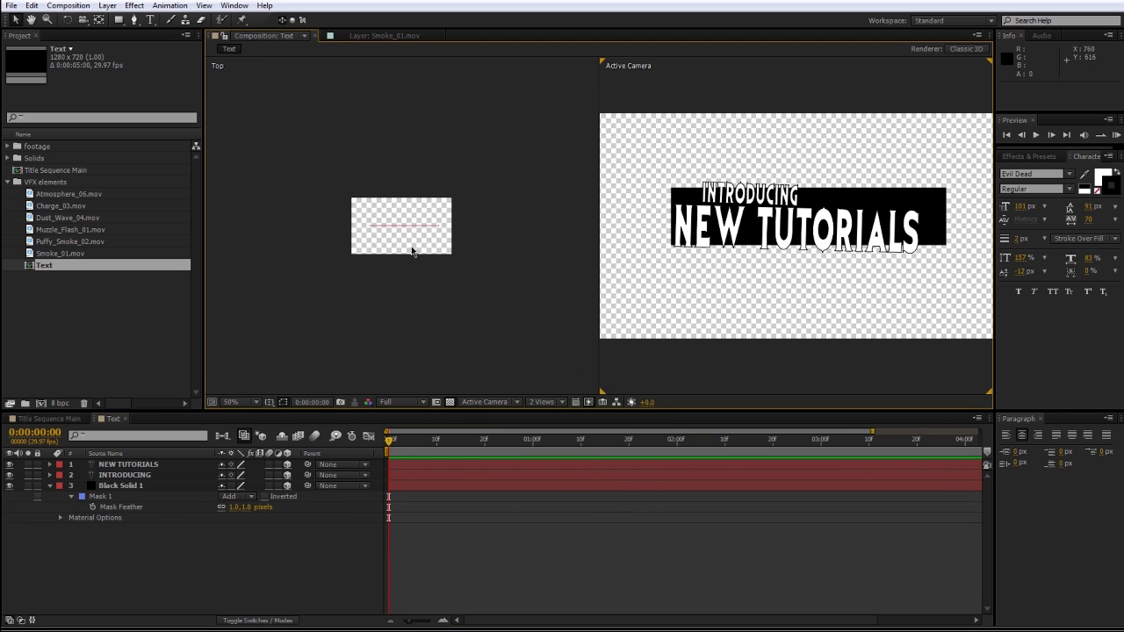
scroll(418, 248, up, 4)
click(205, 585)
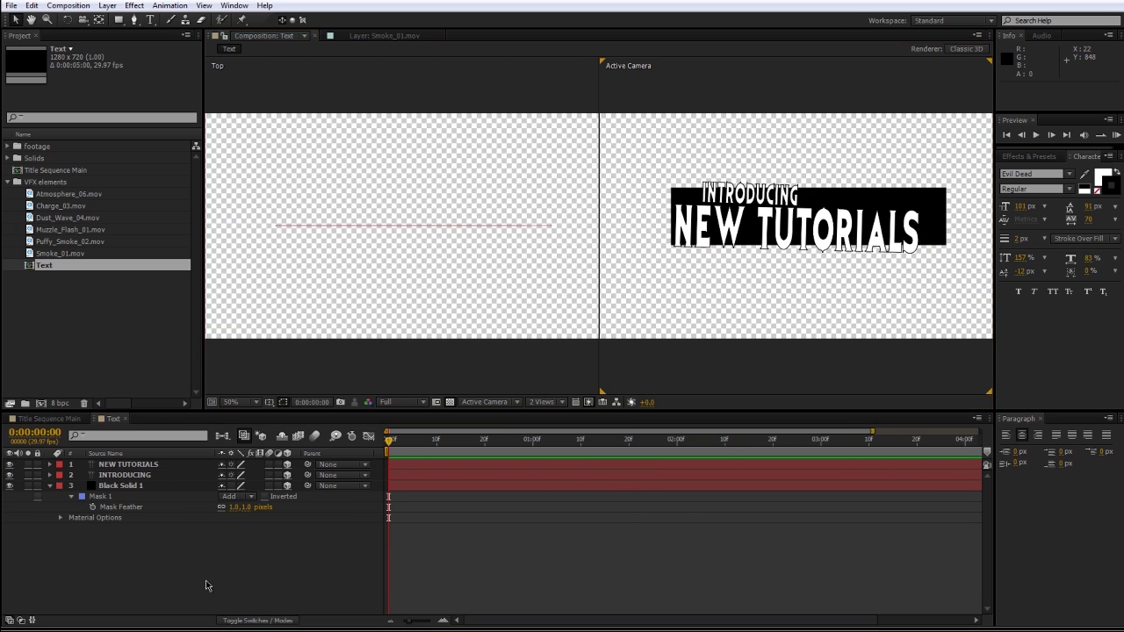
Separate the layers in depth, moving the black solid back to about Z 192 and INTRODUCING forward to about Z -104
click(125, 487)
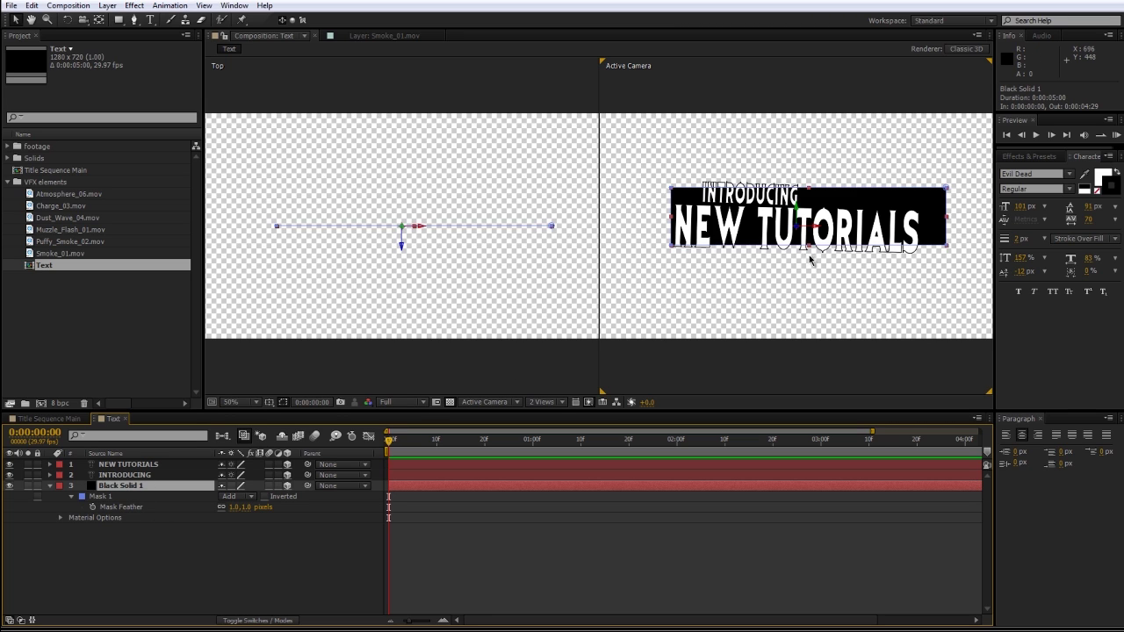
drag(406, 252, 404, 188)
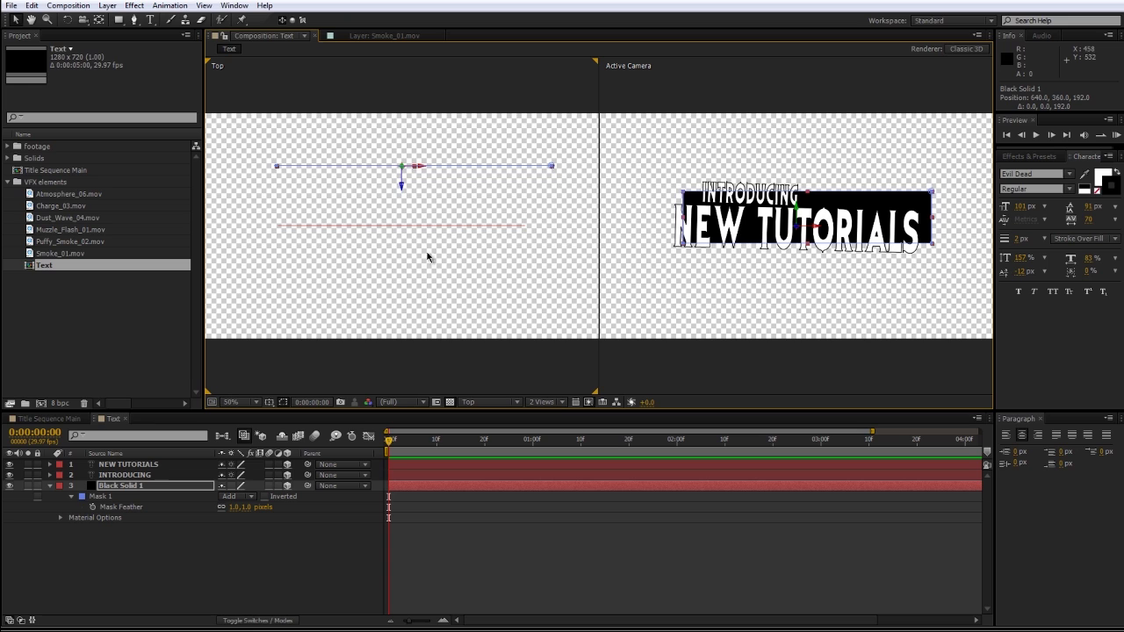
click(139, 475)
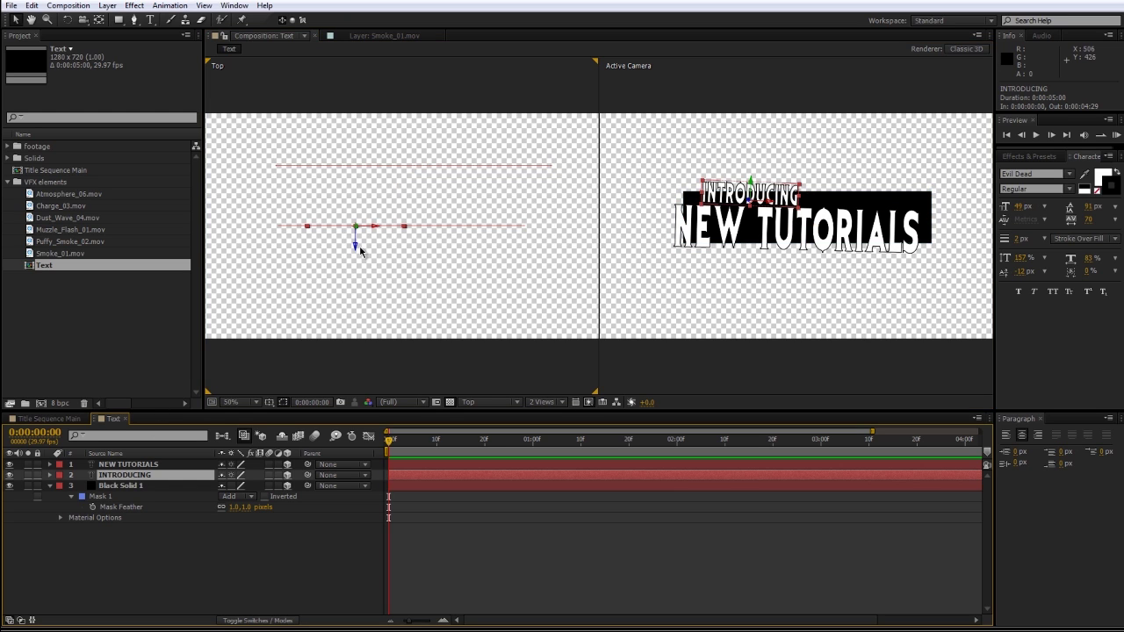
drag(359, 252, 348, 279)
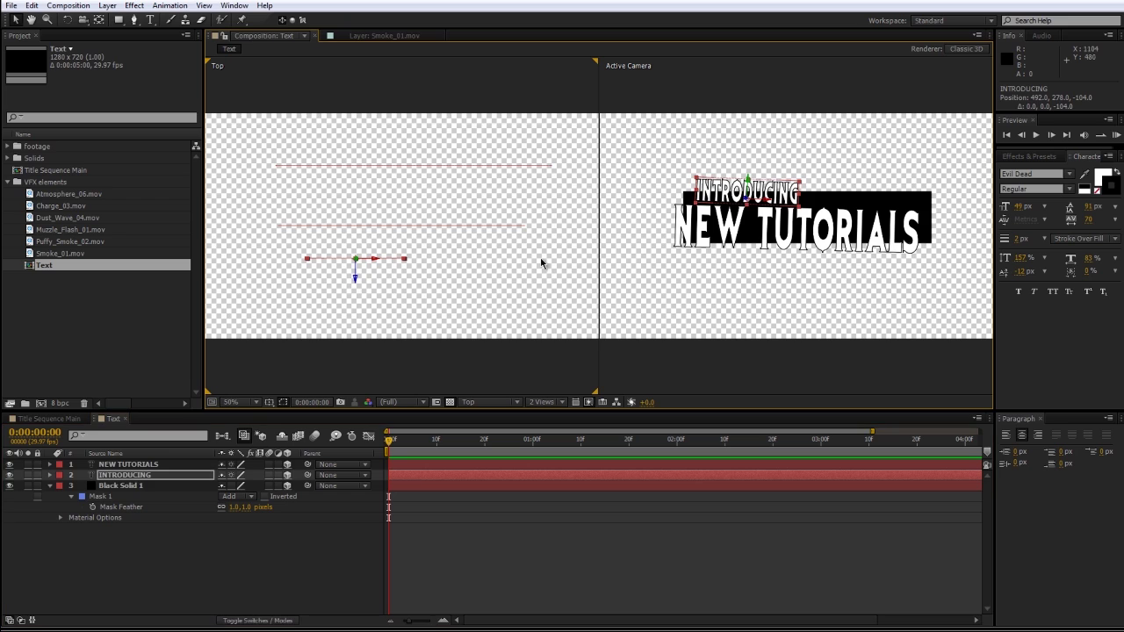
click(153, 464)
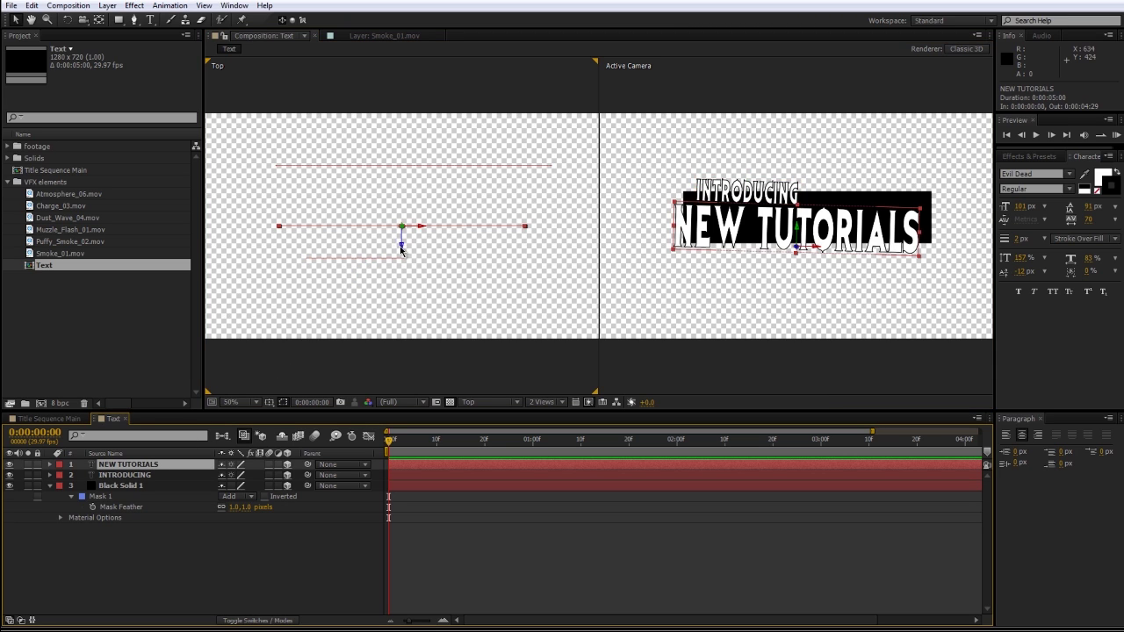
click(401, 235)
click(397, 226)
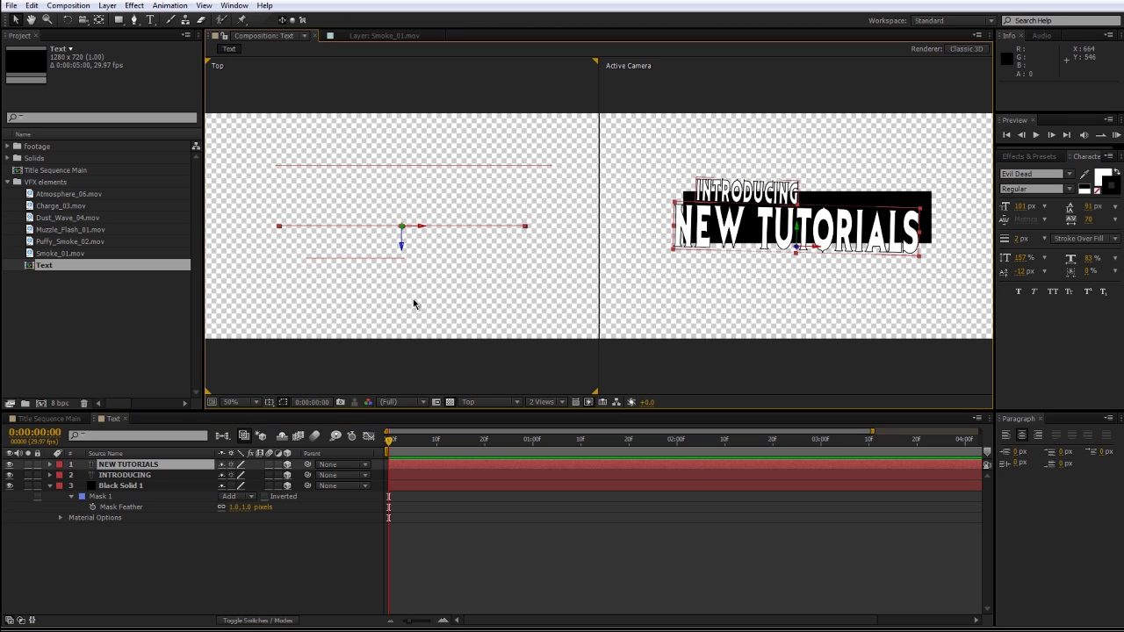
click(514, 531)
Scale the black solid up to about 110.1% to compensate for its greater distance
click(123, 485)
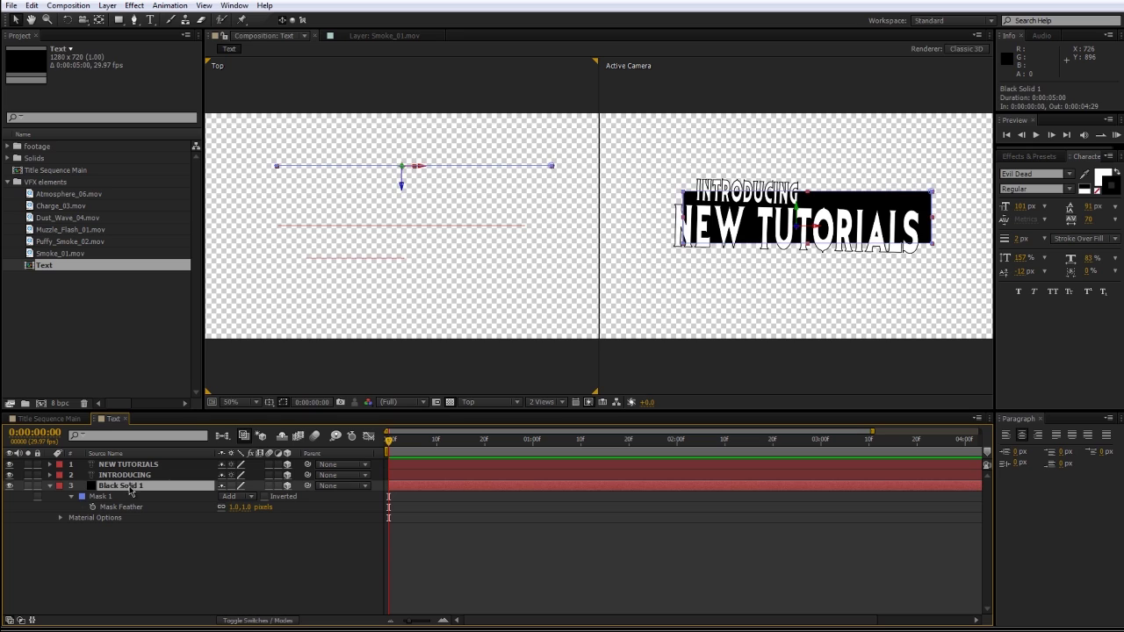
key(s)
drag(239, 500, 296, 485)
click(561, 527)
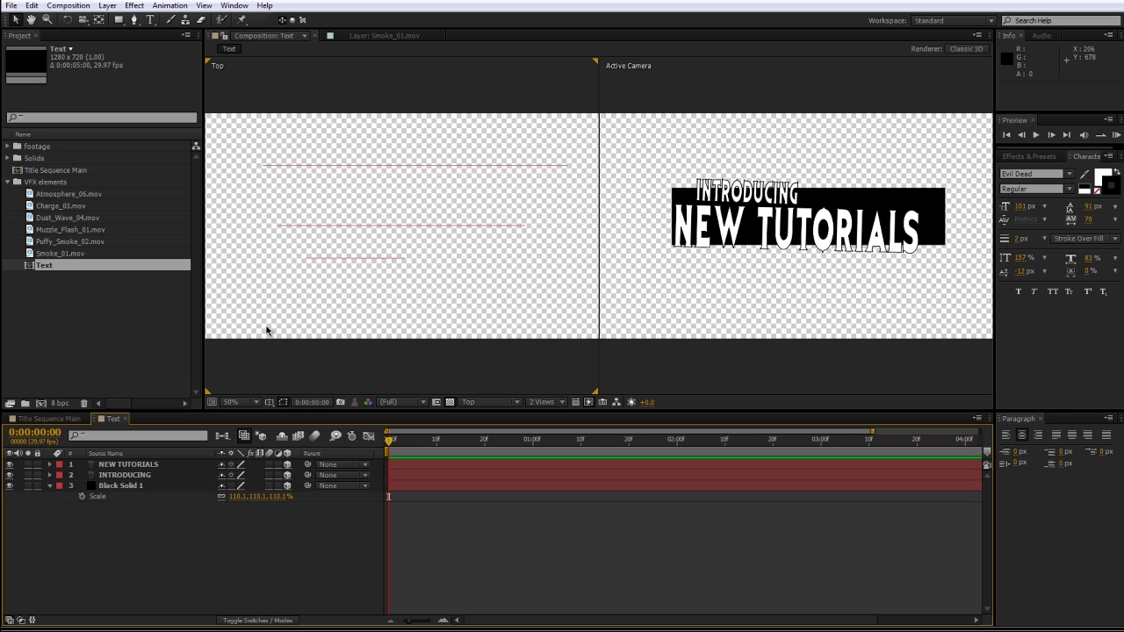
Move the Text composition out of the VFX elements folder and add it to Title Sequence Main directly below Camera 1
click(50, 419)
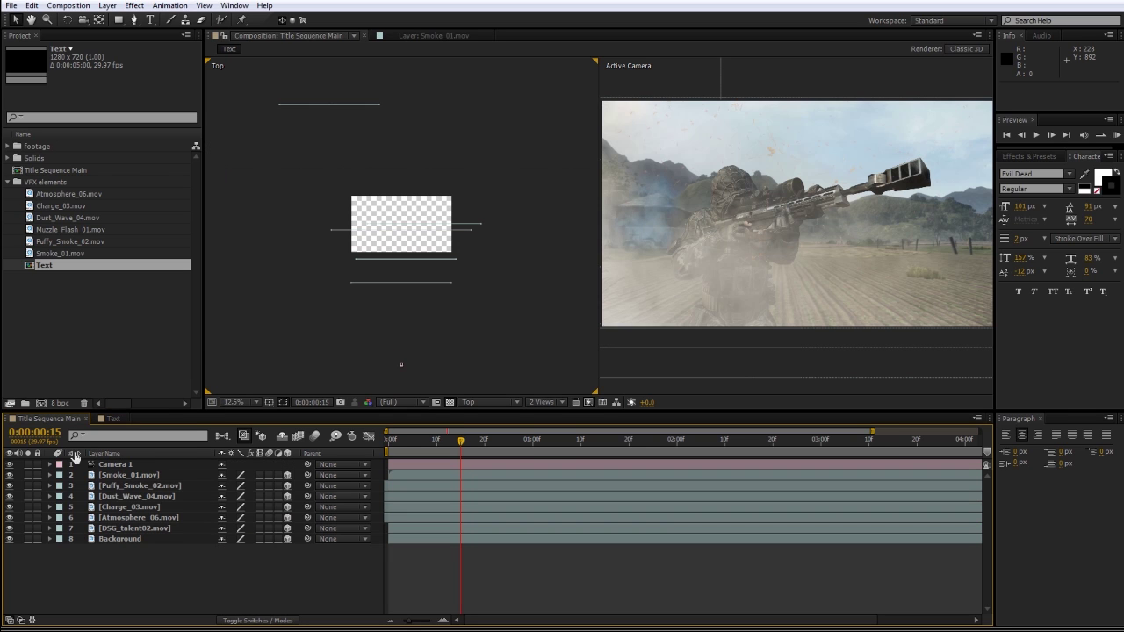
drag(40, 269, 31, 311)
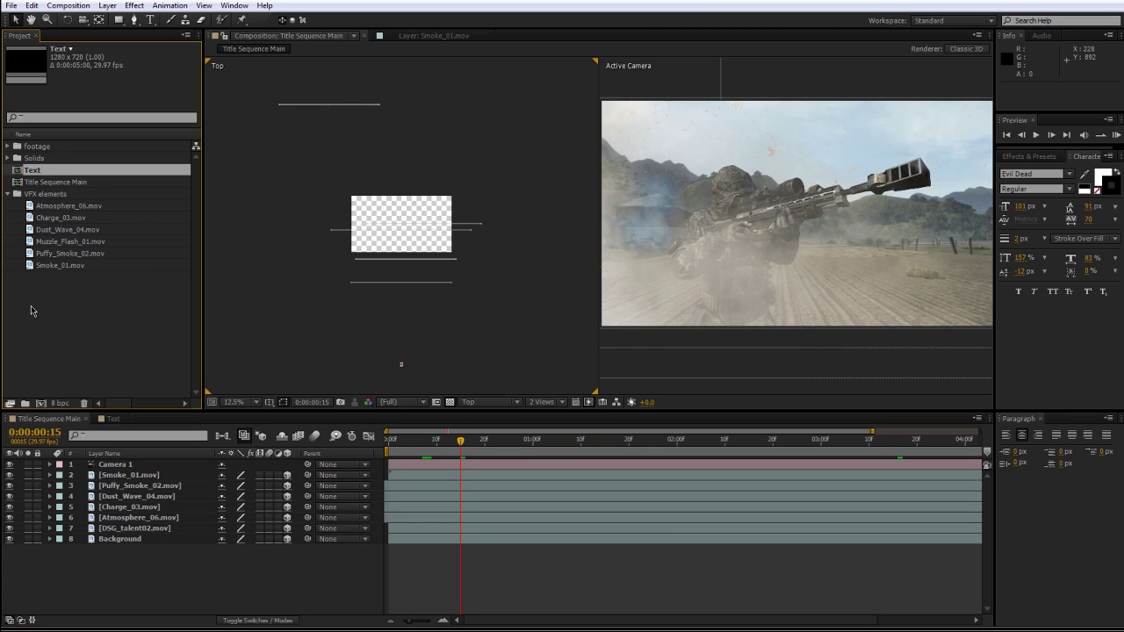
click(9, 194)
drag(30, 171, 141, 475)
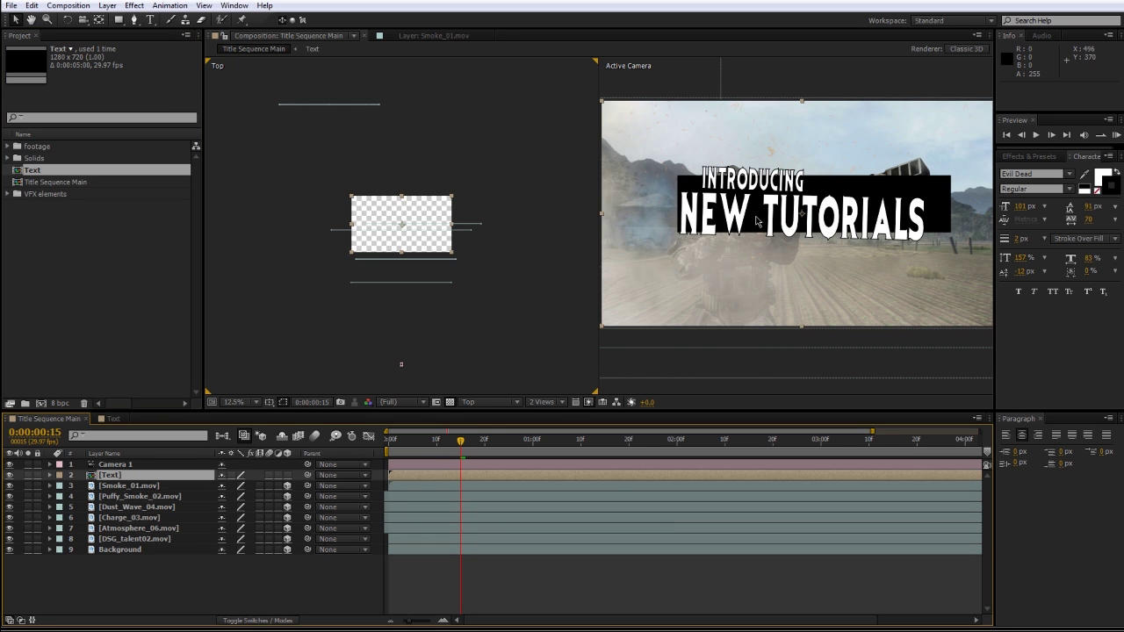
Make the Text layer 3D, test its perspective by rotating it, and undo the rotation
click(287, 475)
key(w)
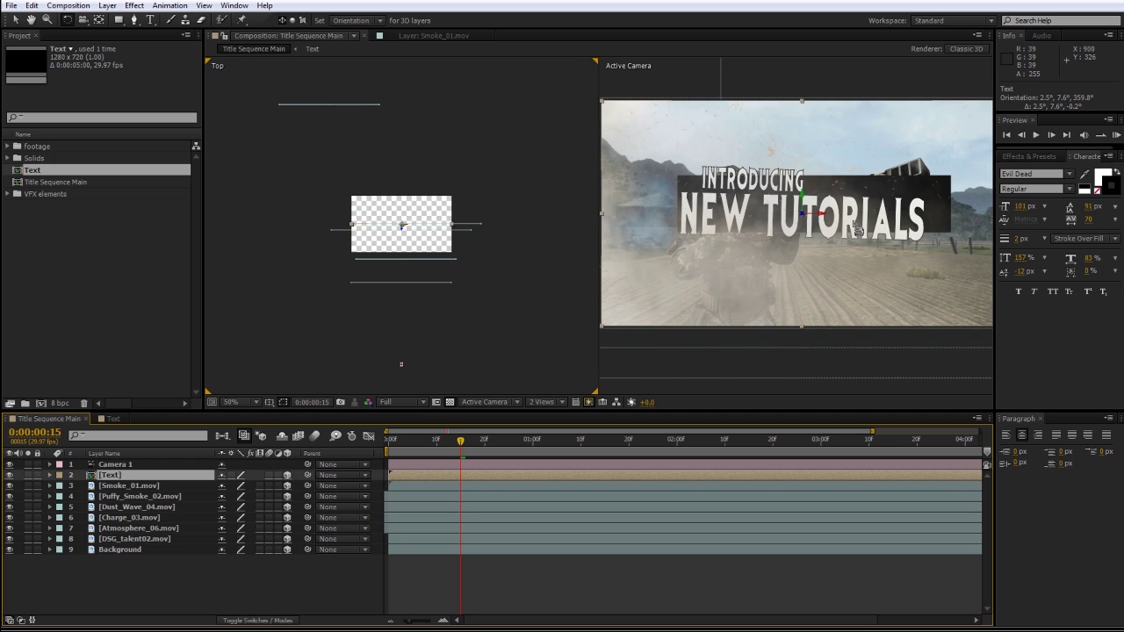
drag(889, 208, 815, 231)
key(v)
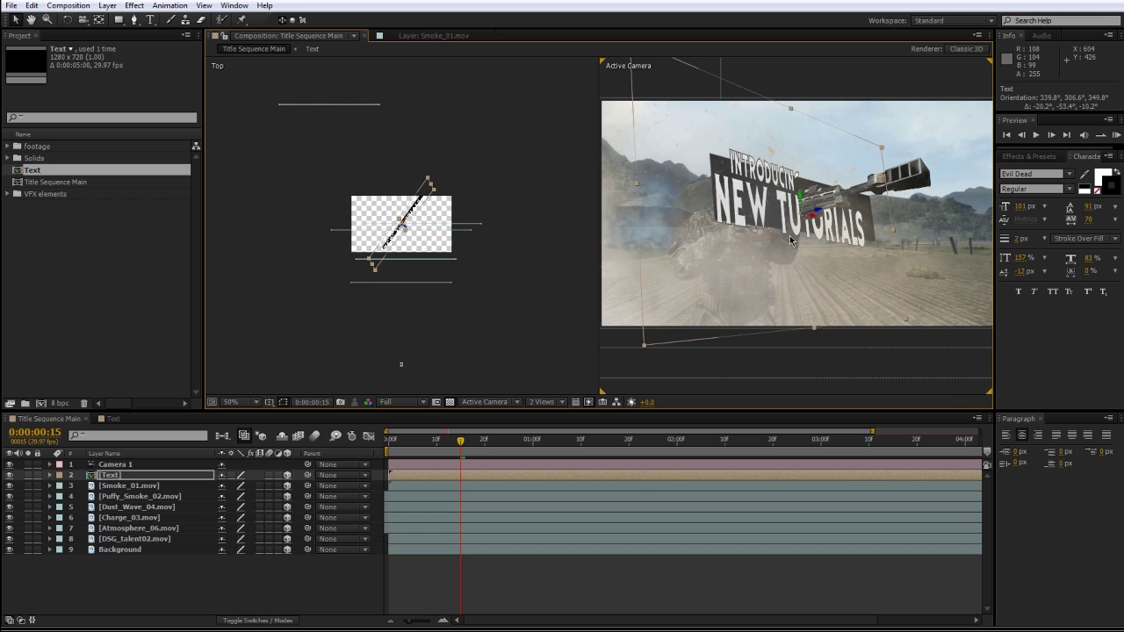
key(ctrl+z)
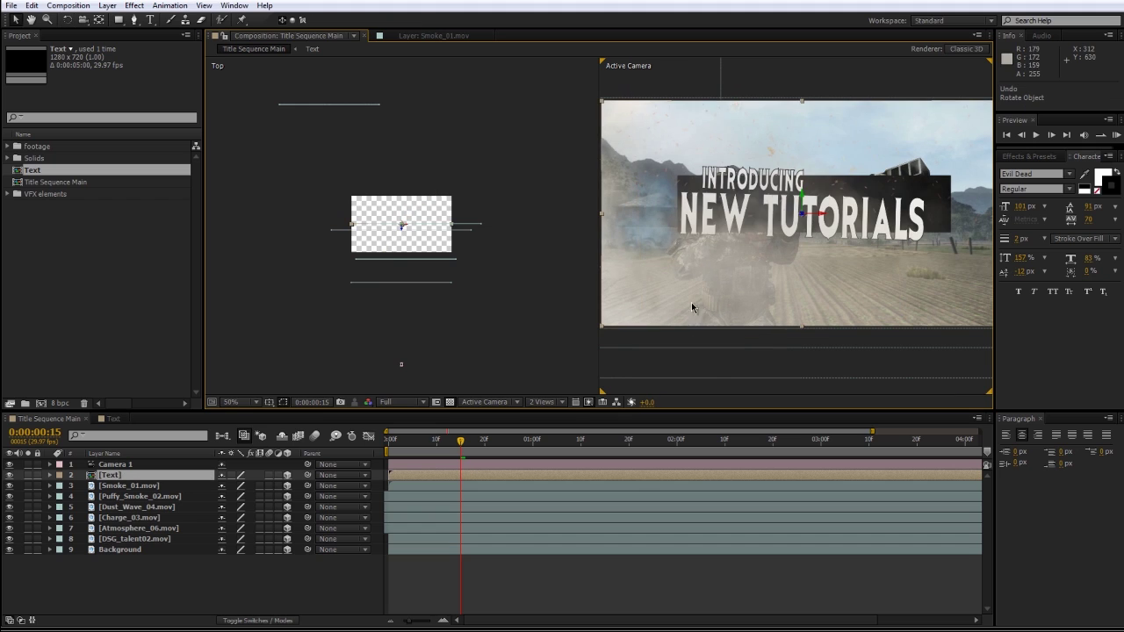
Enable Collapse Transformations on the Text layer, check its depth with a trial rotation, and undo that rotation
click(231, 475)
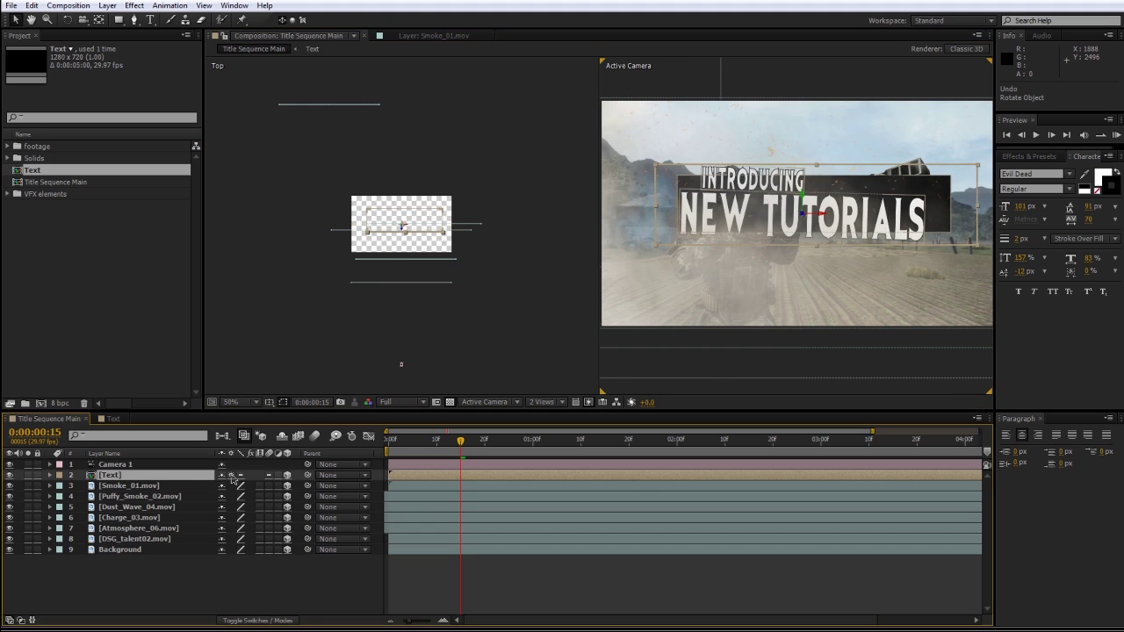
key(w)
mouse_move(866, 204)
mouse_down()
mouse_move(836, 235)
mouse_move(853, 218)
mouse_up()
key(ctrl+z)
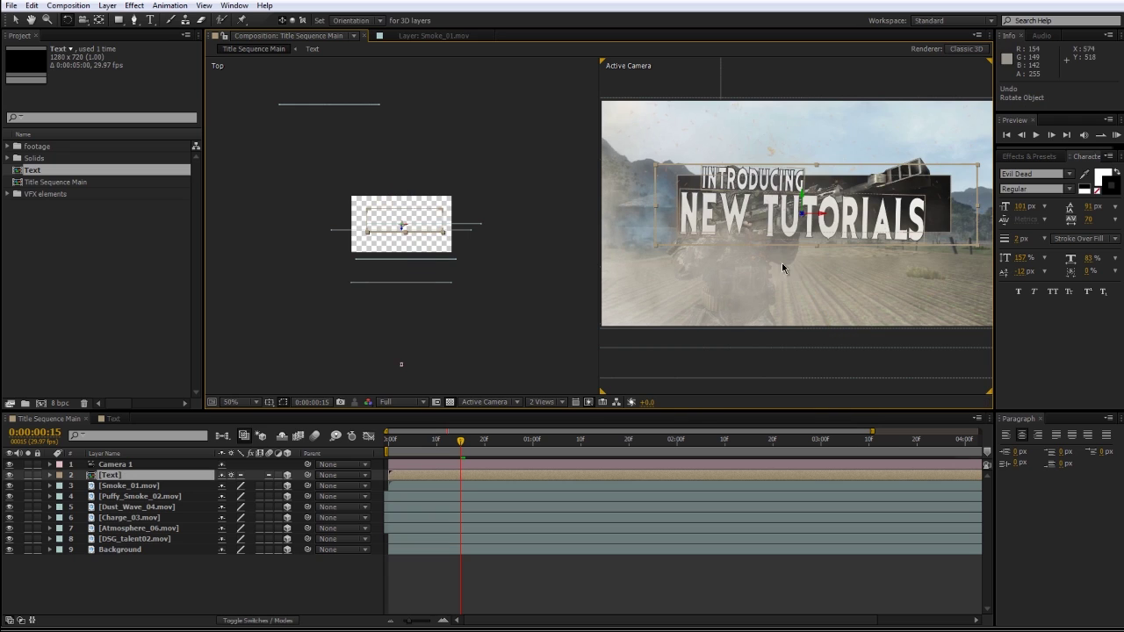
key(v)
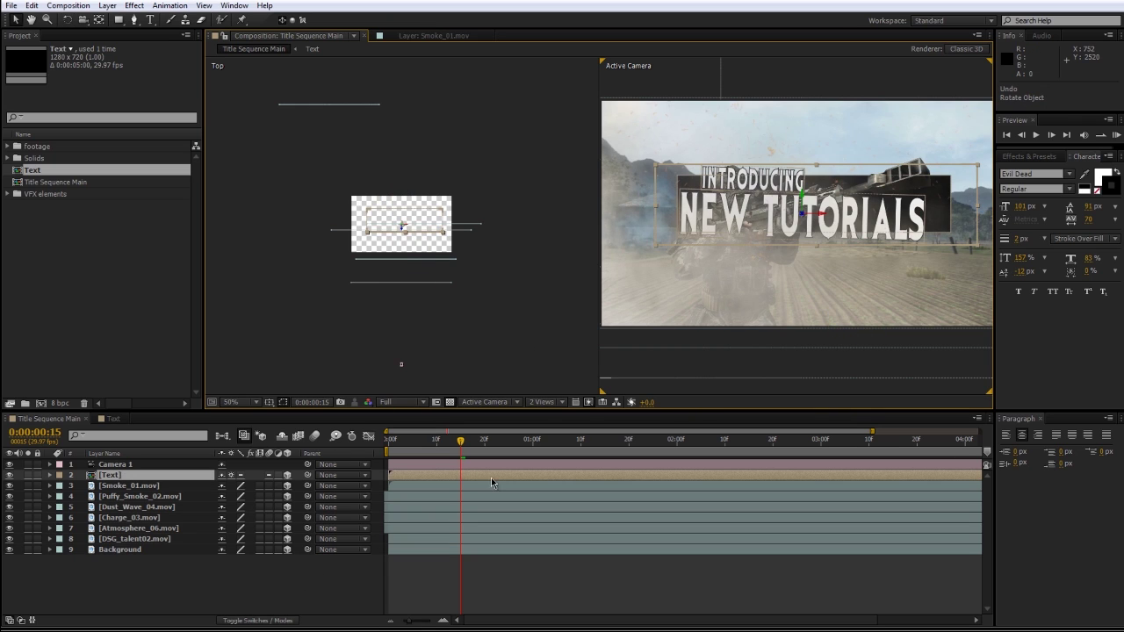
Scale the Text layer down to 71.8% and reposition it below the rifle barrel at about X 830, Y 514
scroll(412, 244, up, 5)
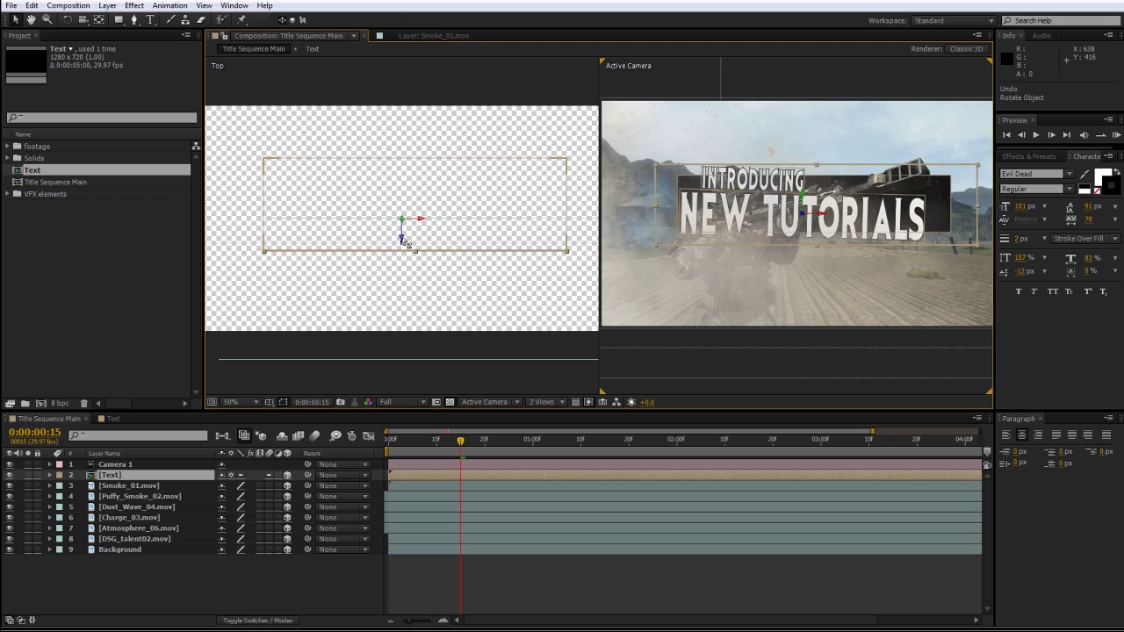
drag(406, 243, 499, 239)
scroll(801, 295, down, 2)
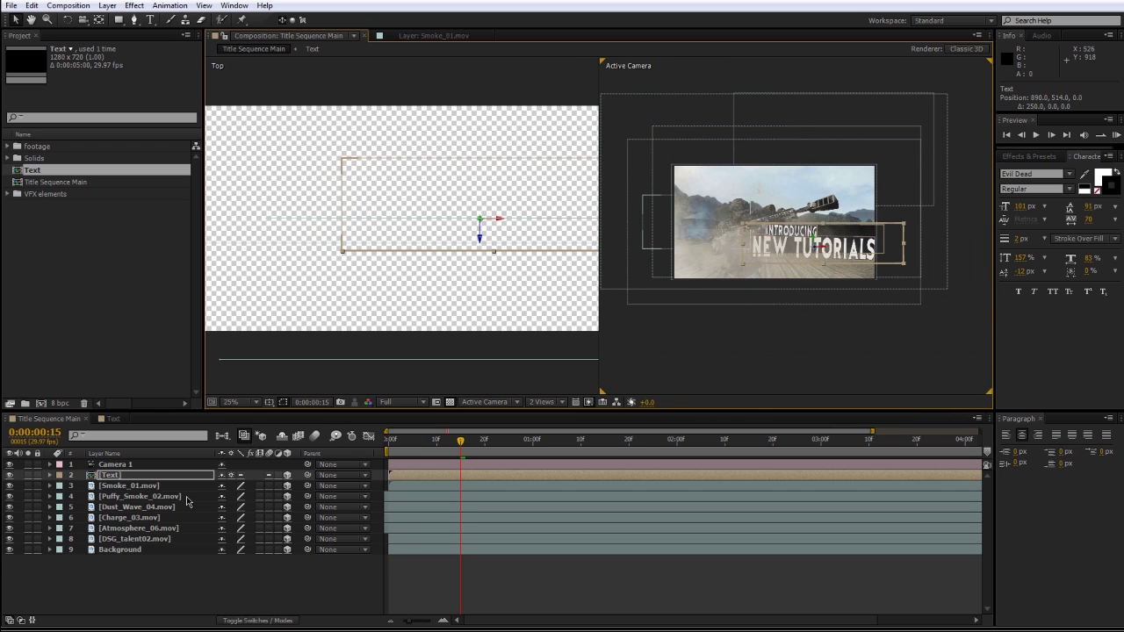
key(s)
drag(242, 494, 74, 496)
scroll(846, 289, up, 2)
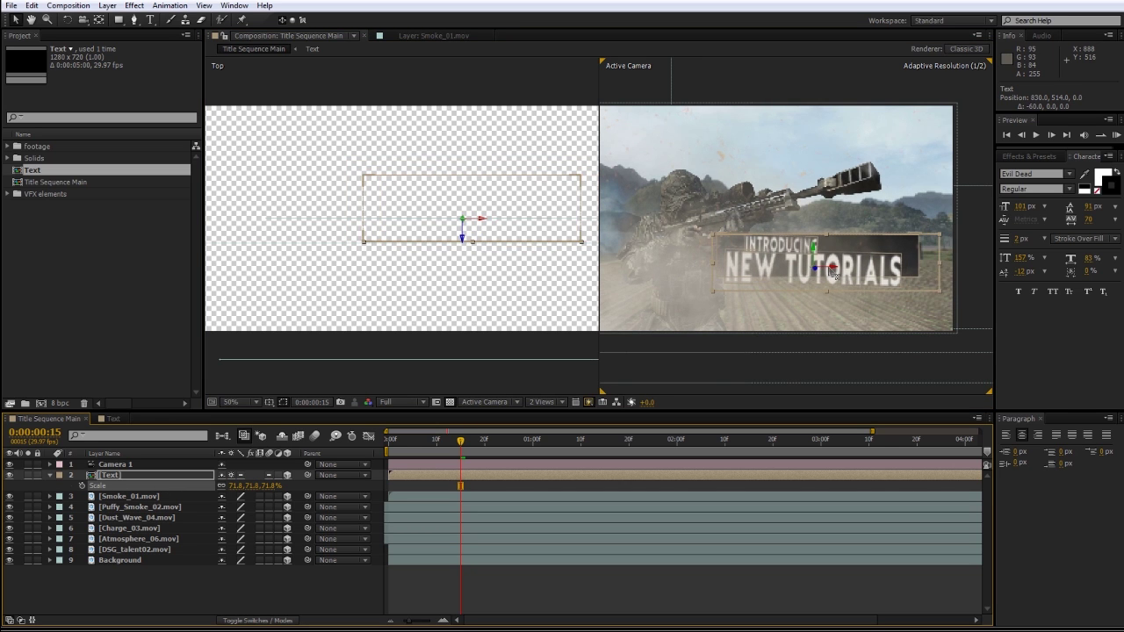
click(529, 589)
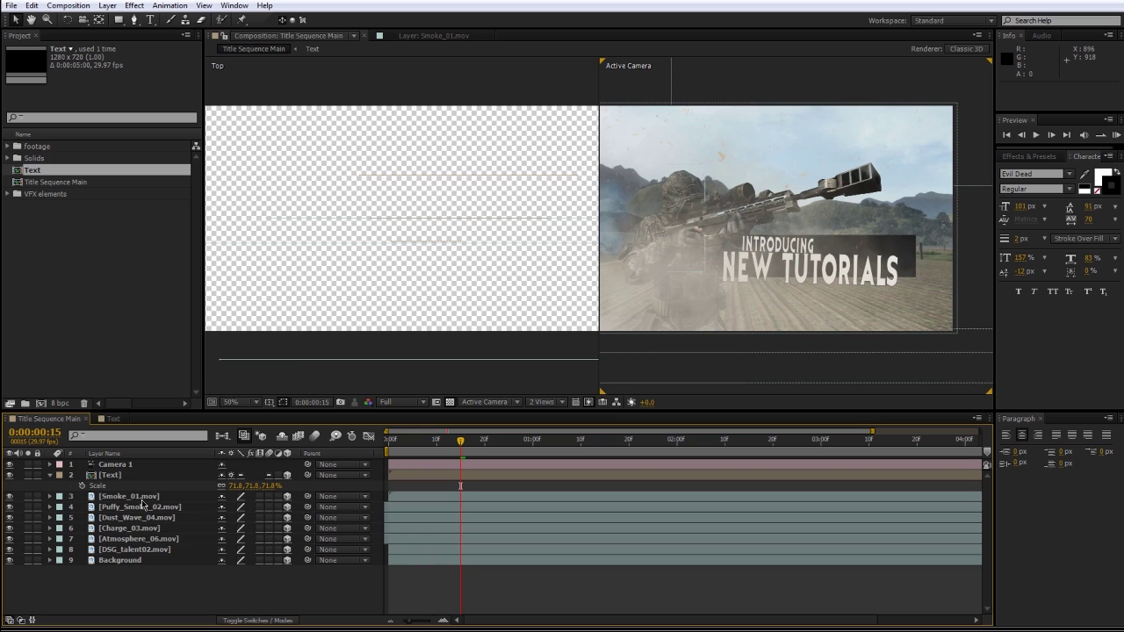
Scale the DSG_talent02.mov layer up to 113% and raise it to about Y 322
click(136, 550)
key(s)
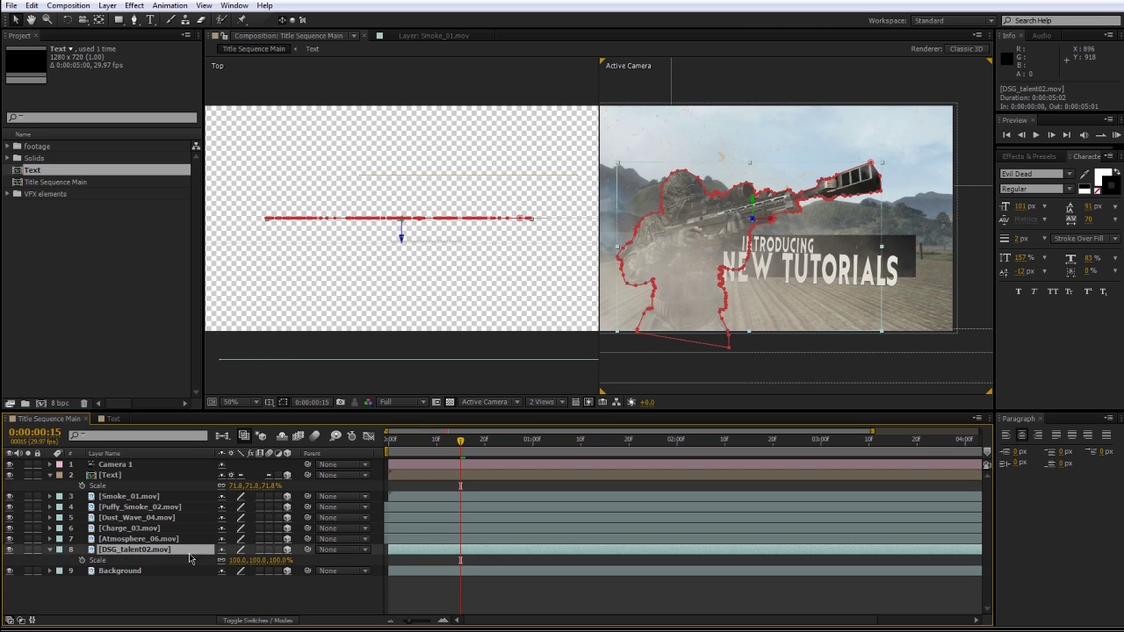
mouse_move(243, 562)
mouse_down()
mouse_move(343, 564)
mouse_move(313, 565)
mouse_up()
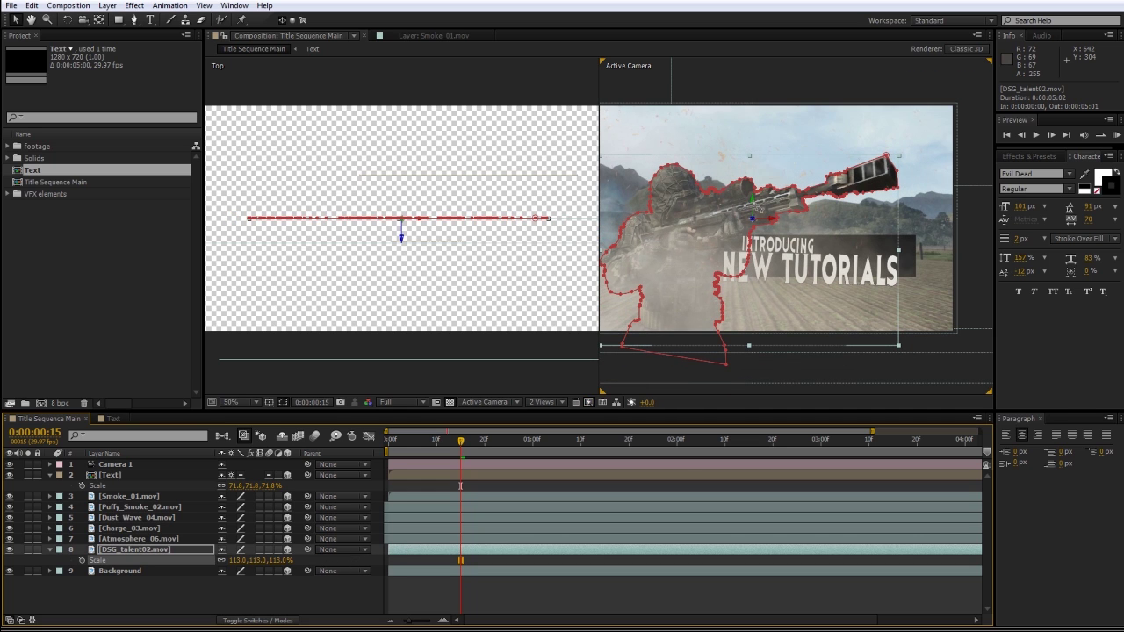
drag(757, 210, 757, 197)
click(756, 372)
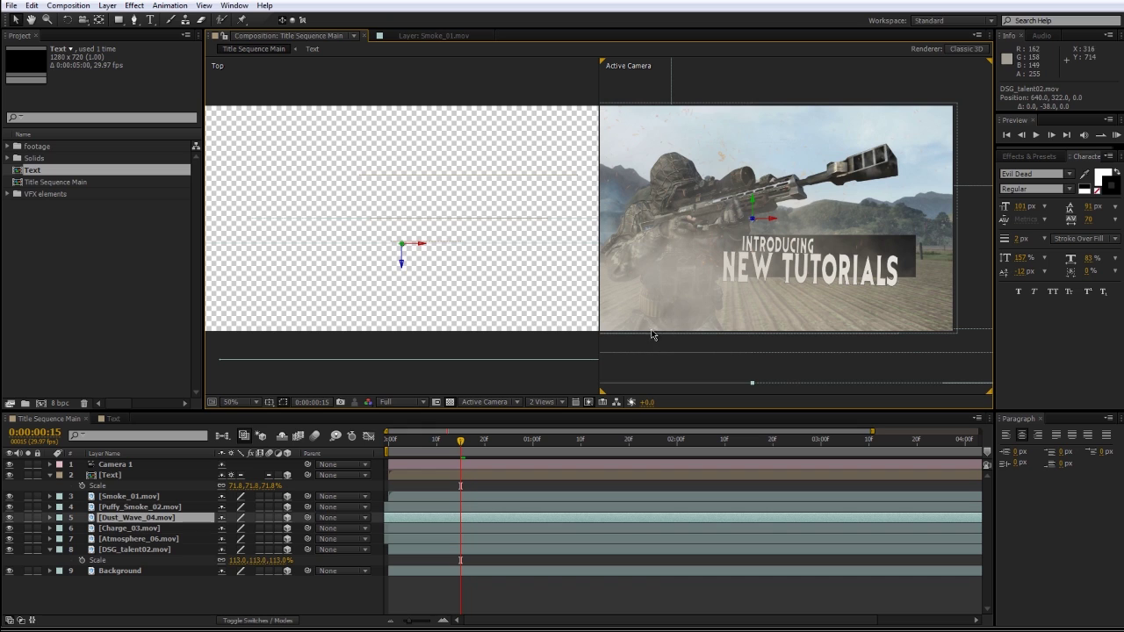
key(comma)
key(comma)
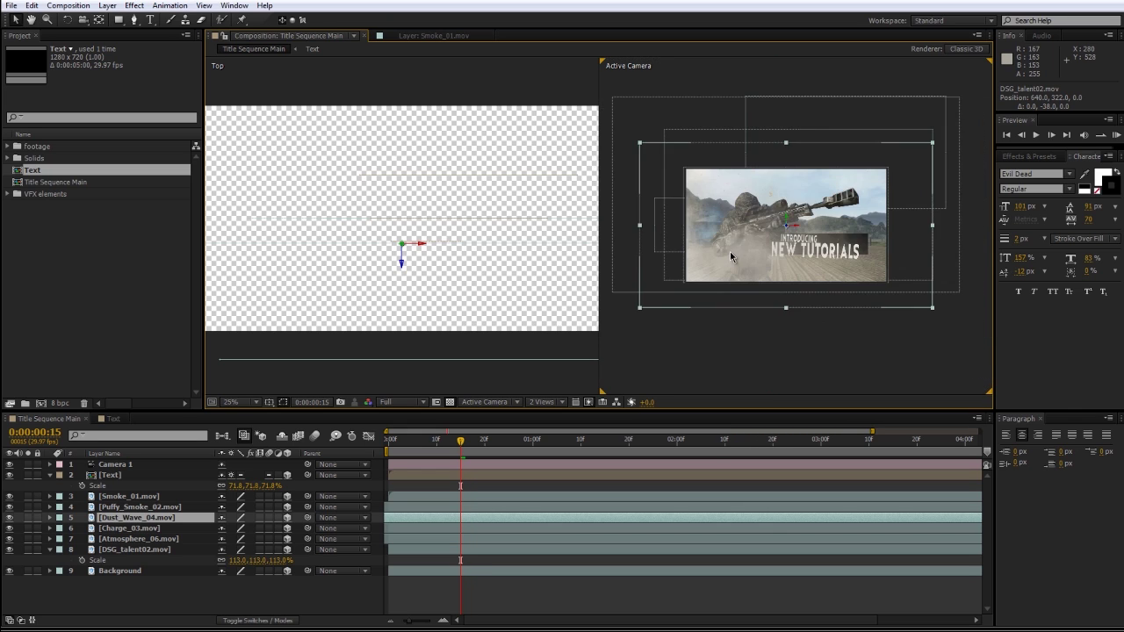
key(period)
key(period)
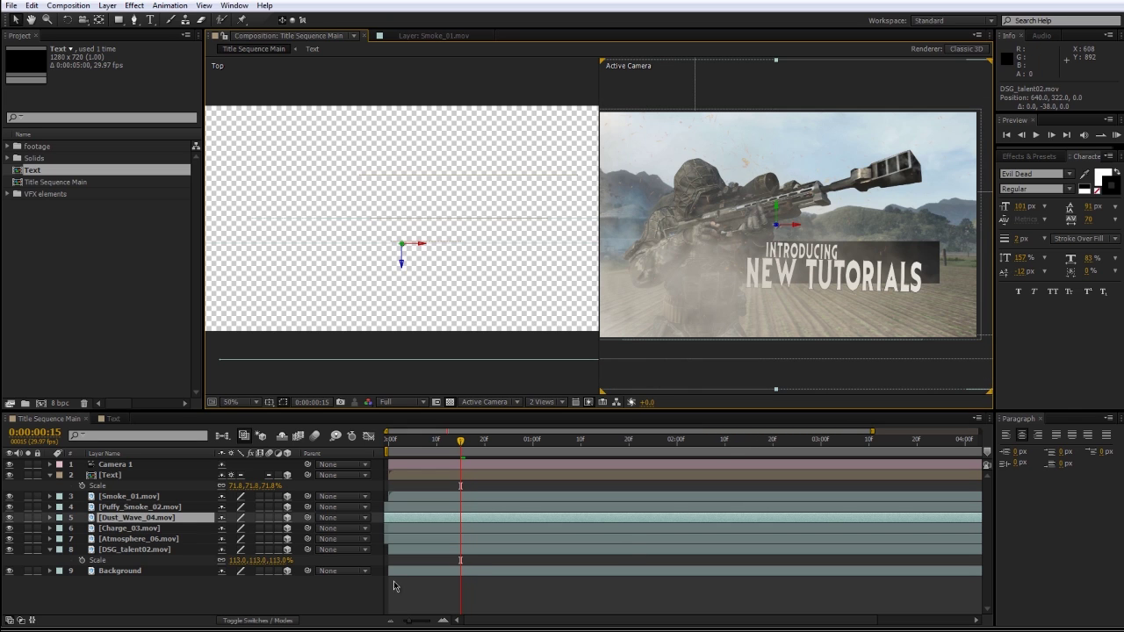
click(790, 262)
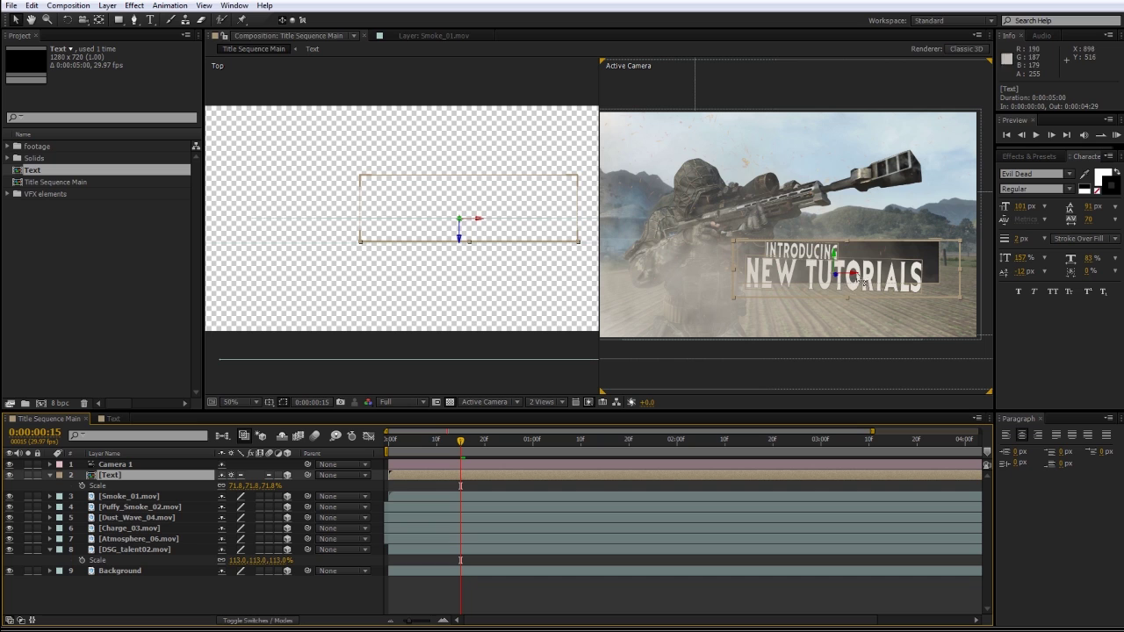
click(853, 273)
click(781, 602)
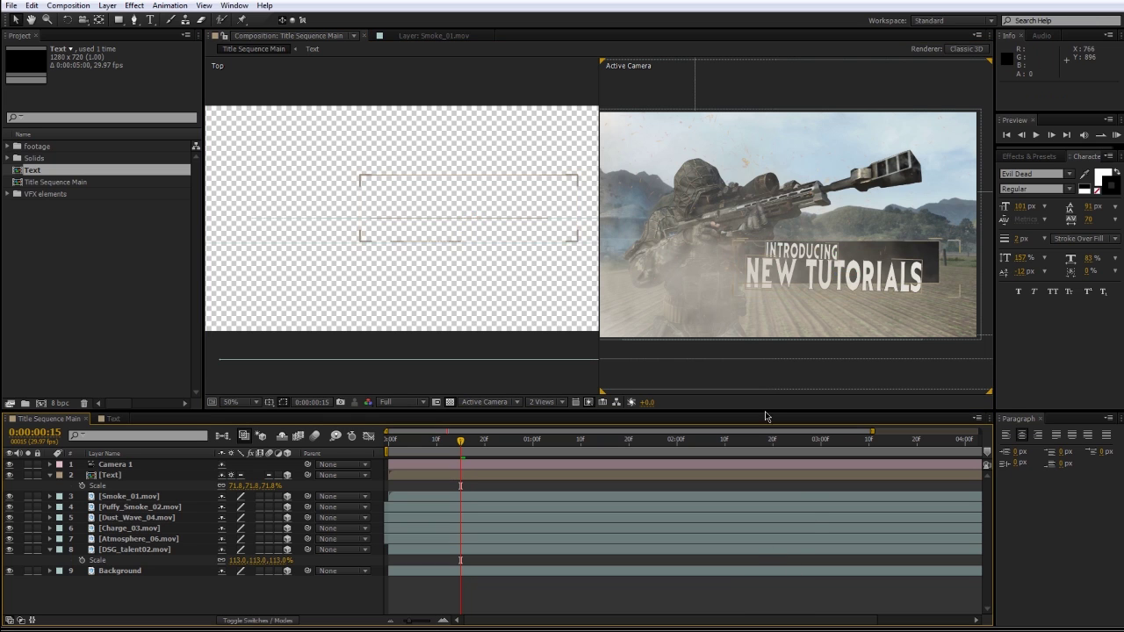
scroll(817, 252, up, 1)
key(comma)
key(comma)
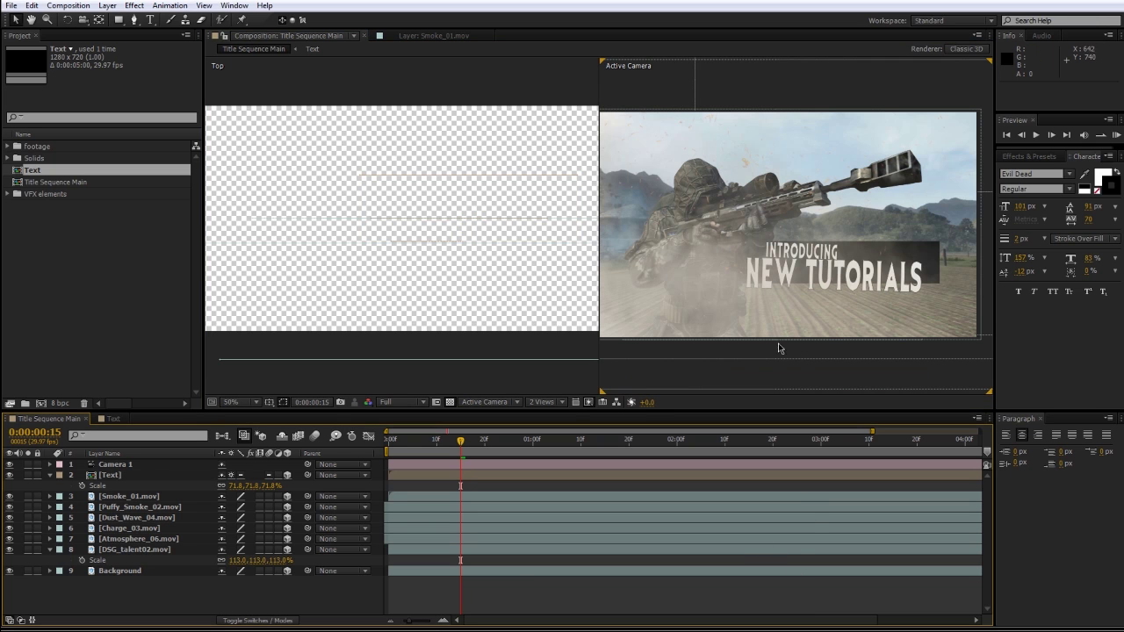
Return to the first frame and show the composition in a single Active Camera view, with the layer properties collapsed
key(Home)
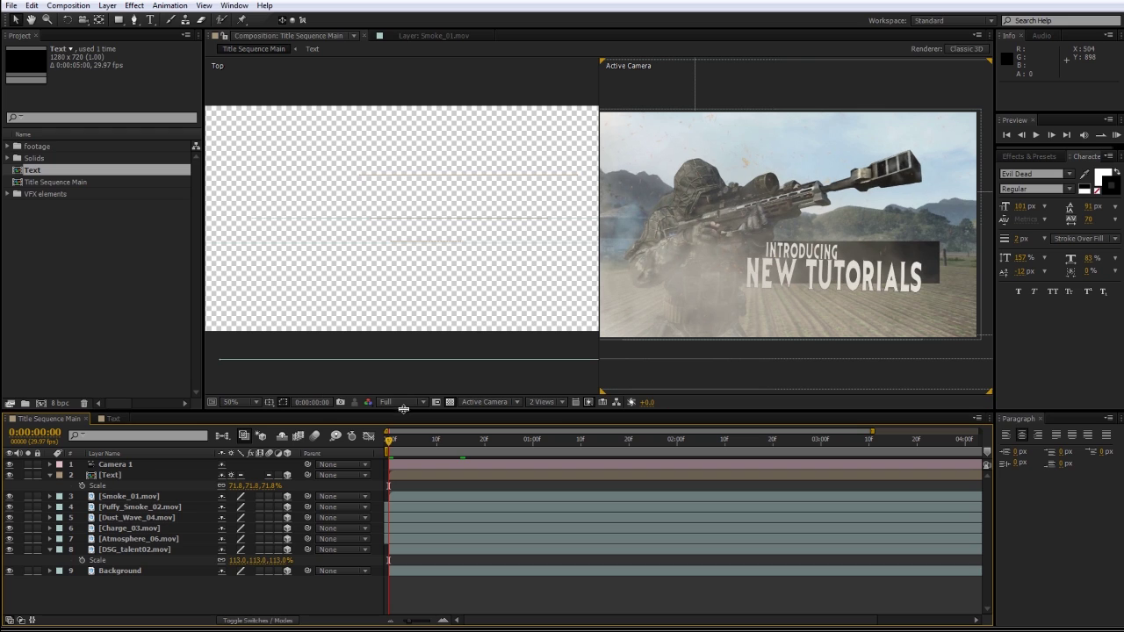
click(478, 411)
click(478, 404)
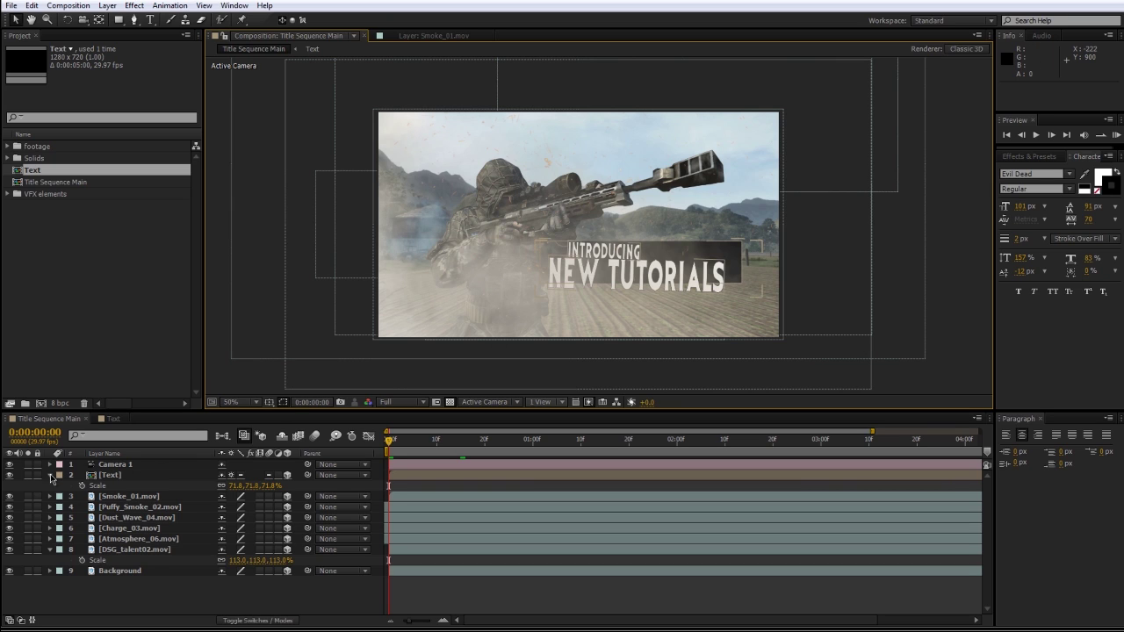
click(49, 475)
click(49, 539)
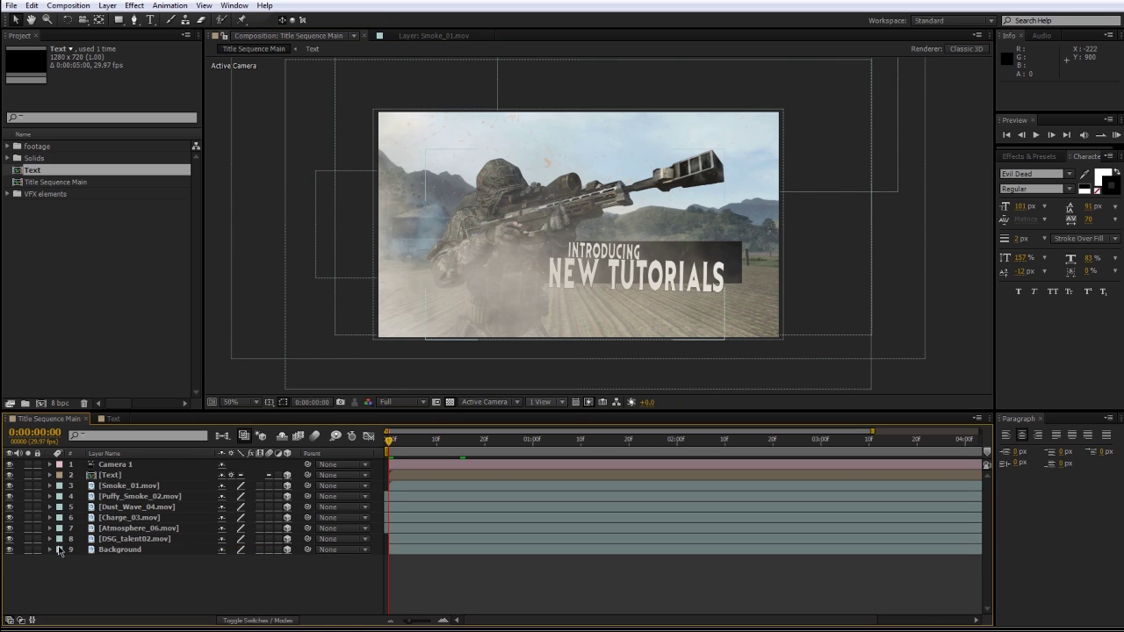
Increase Camera 1's aperture to about 229.3 pixels to strengthen the background's depth-of-field blur
click(118, 469)
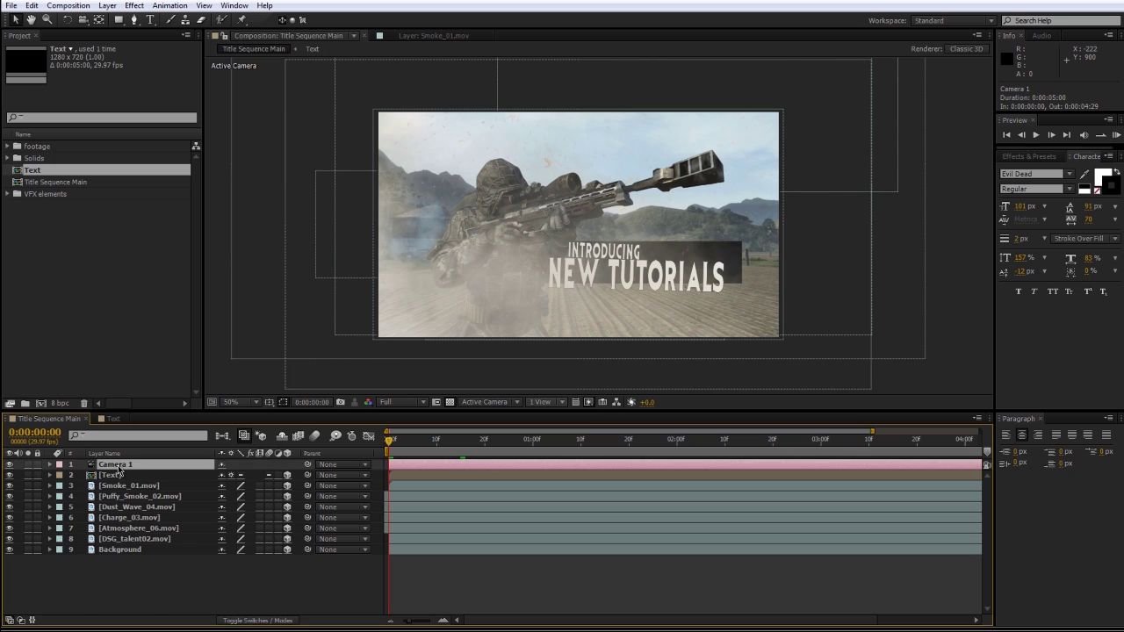
key(a)
key(a)
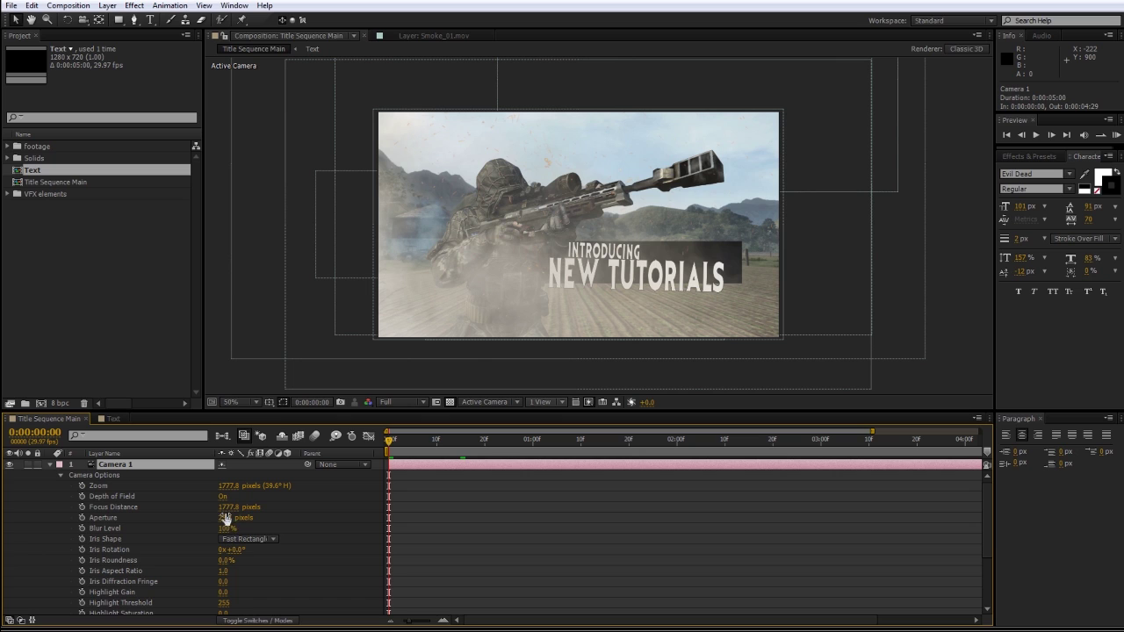
drag(225, 518, 248, 518)
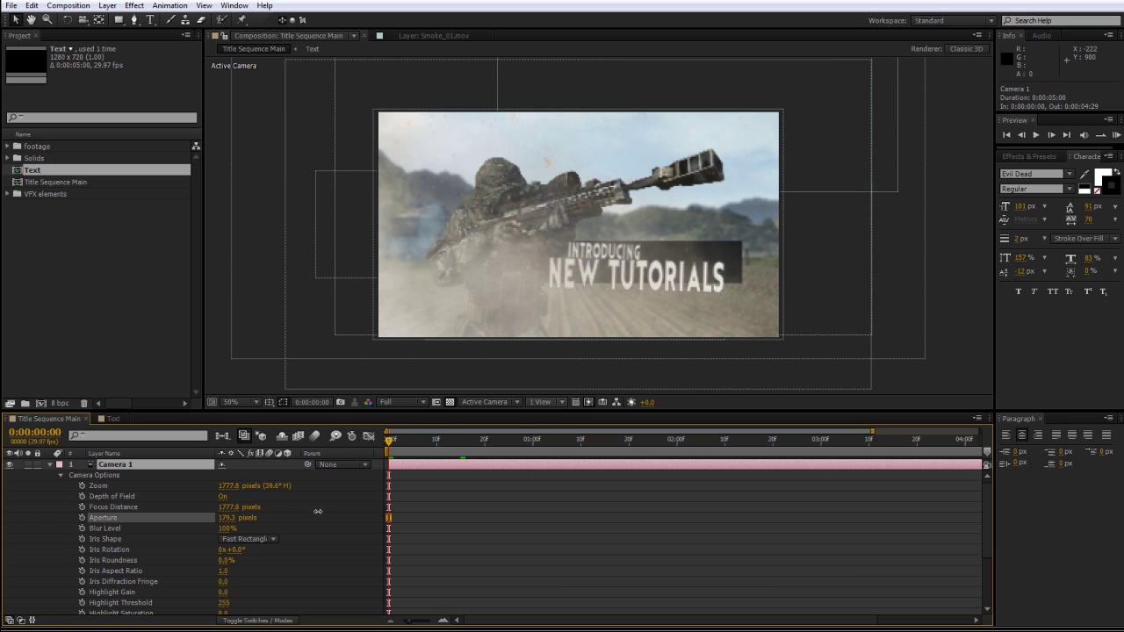
drag(324, 513, 327, 514)
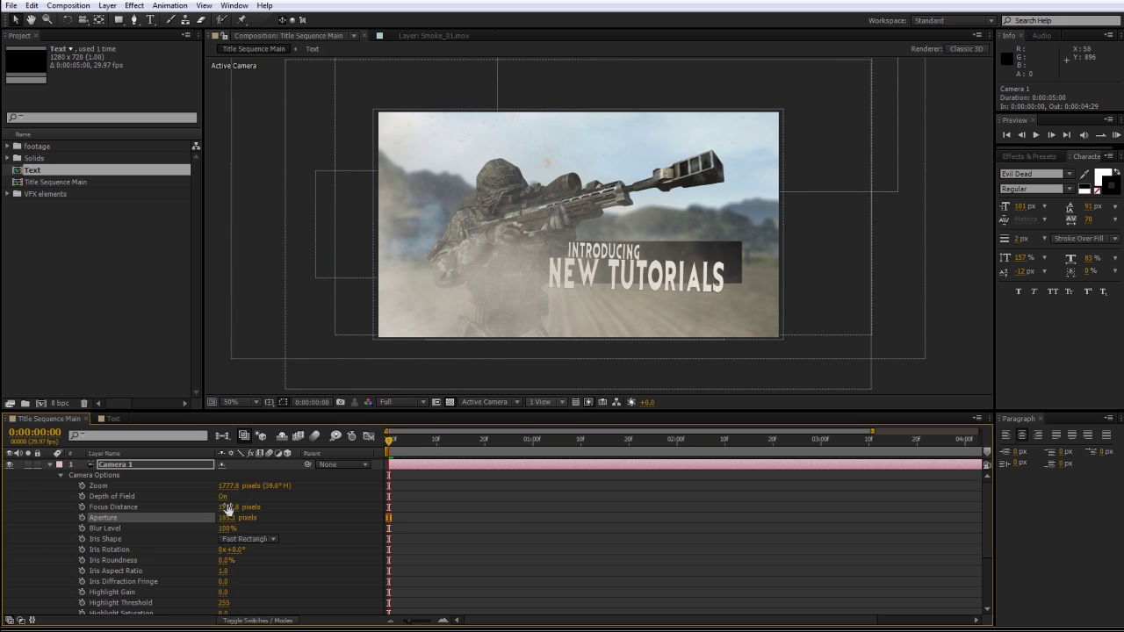
drag(233, 518, 247, 519)
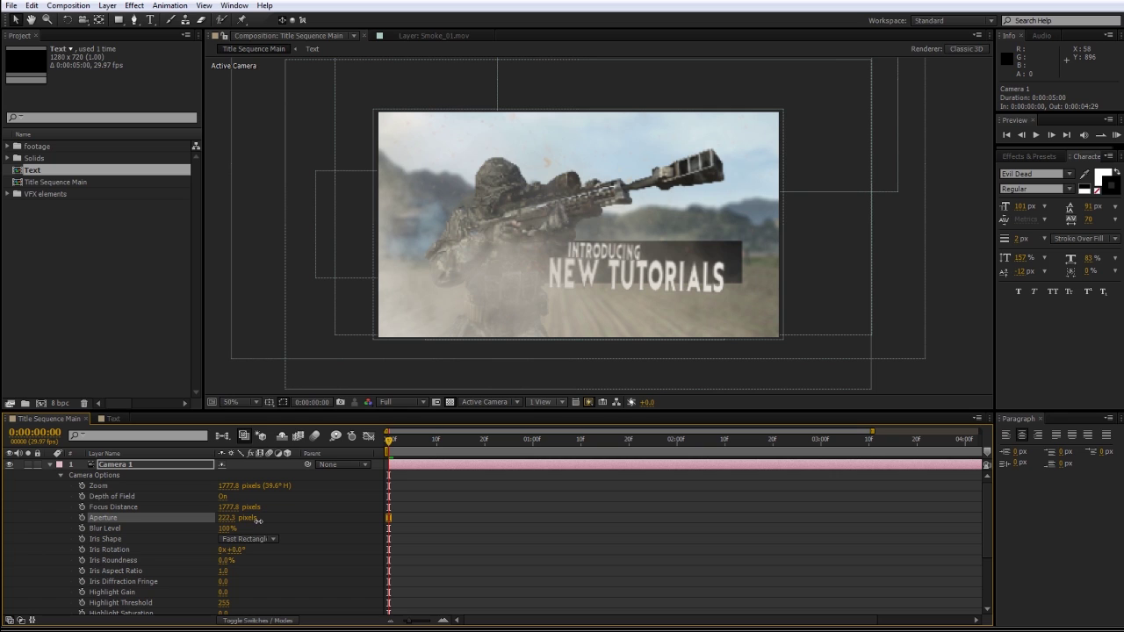
click(560, 544)
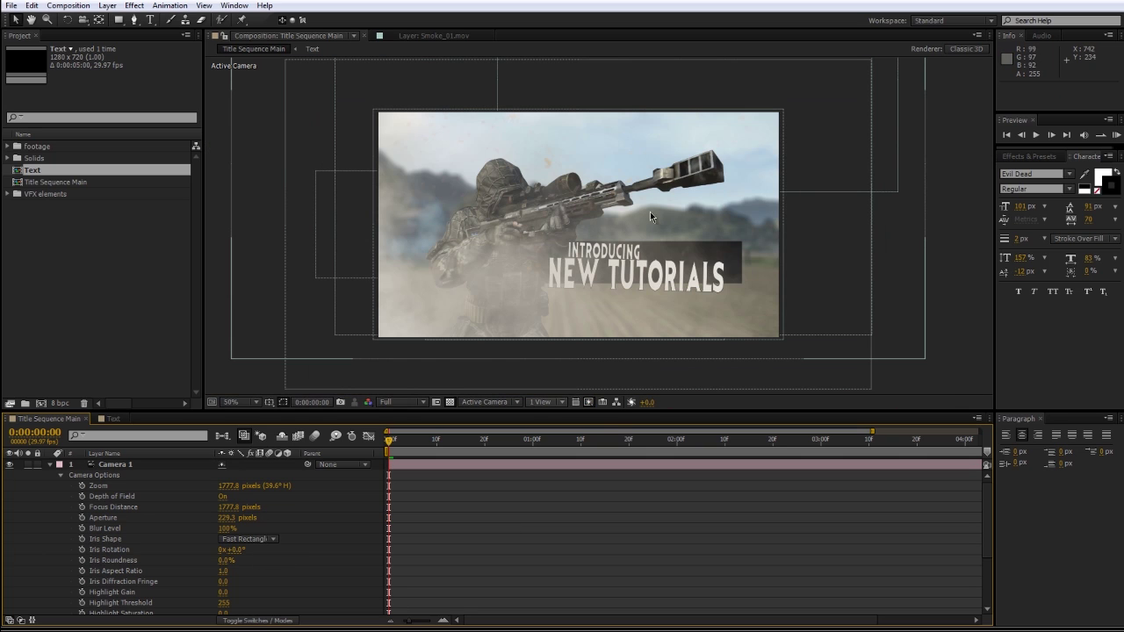
click(50, 465)
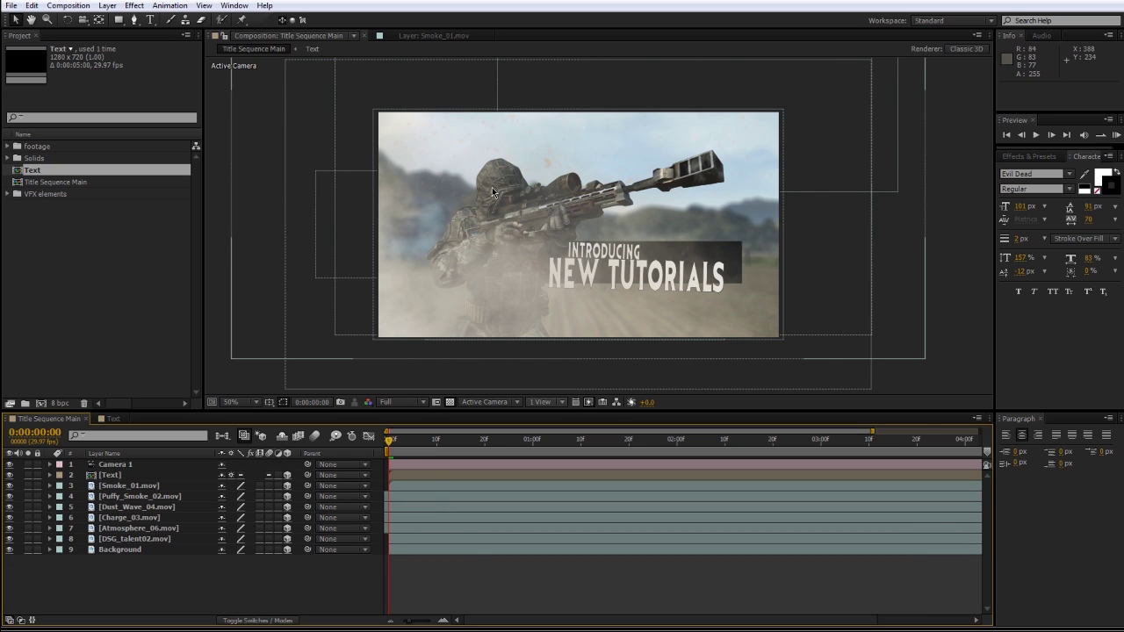
Set Position keyframes for Camera 1 at the first frame and at 0:00:04:29
click(103, 467)
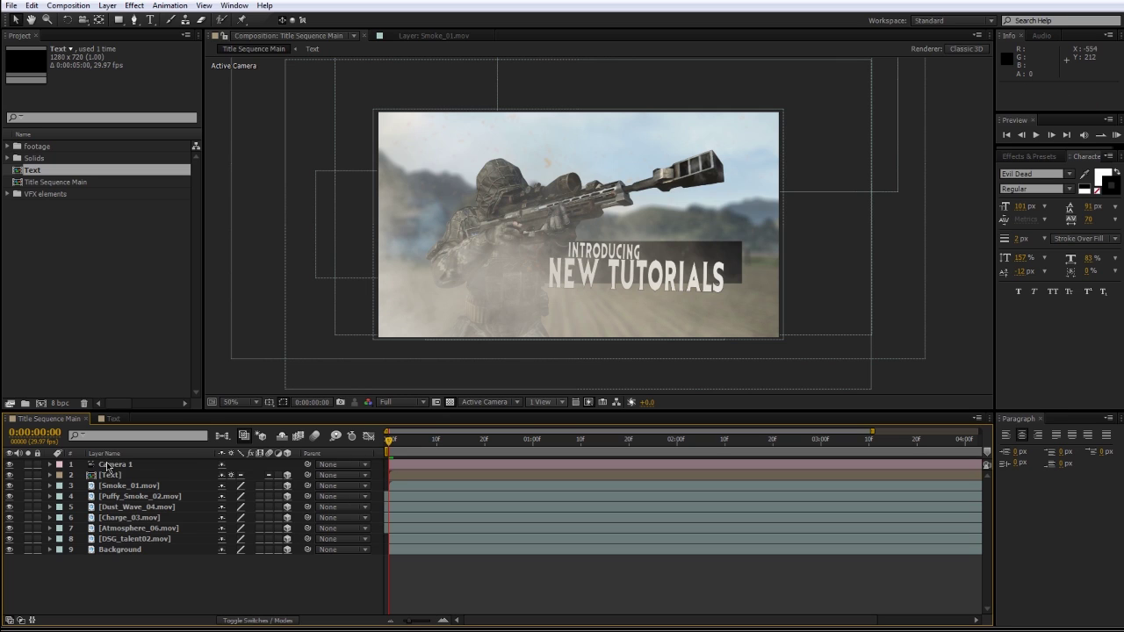
click(107, 465)
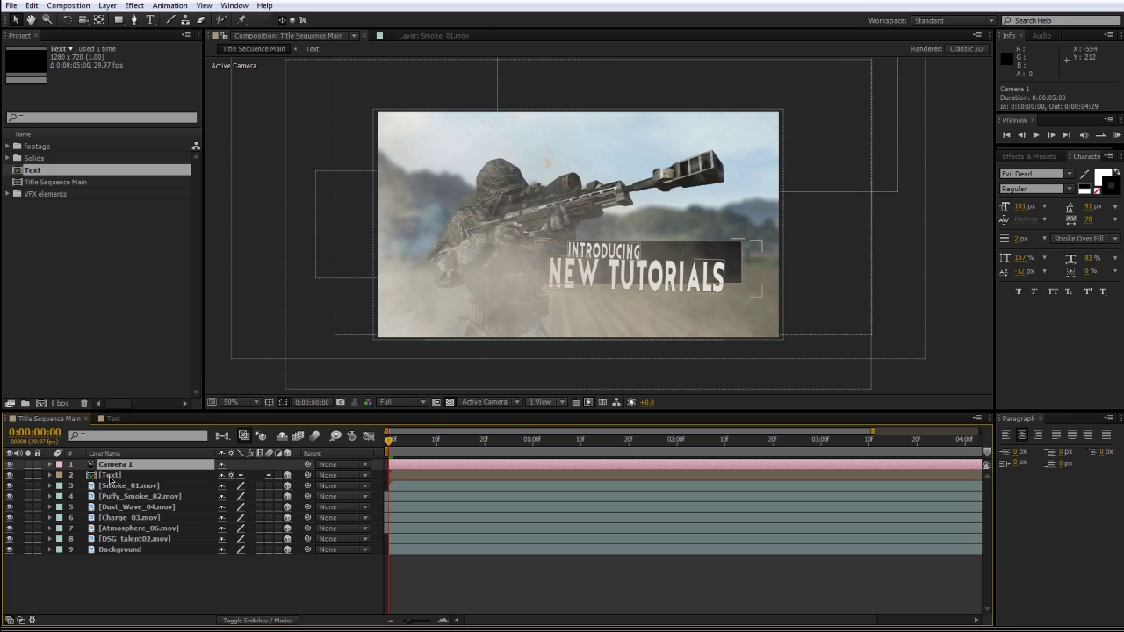
key(p)
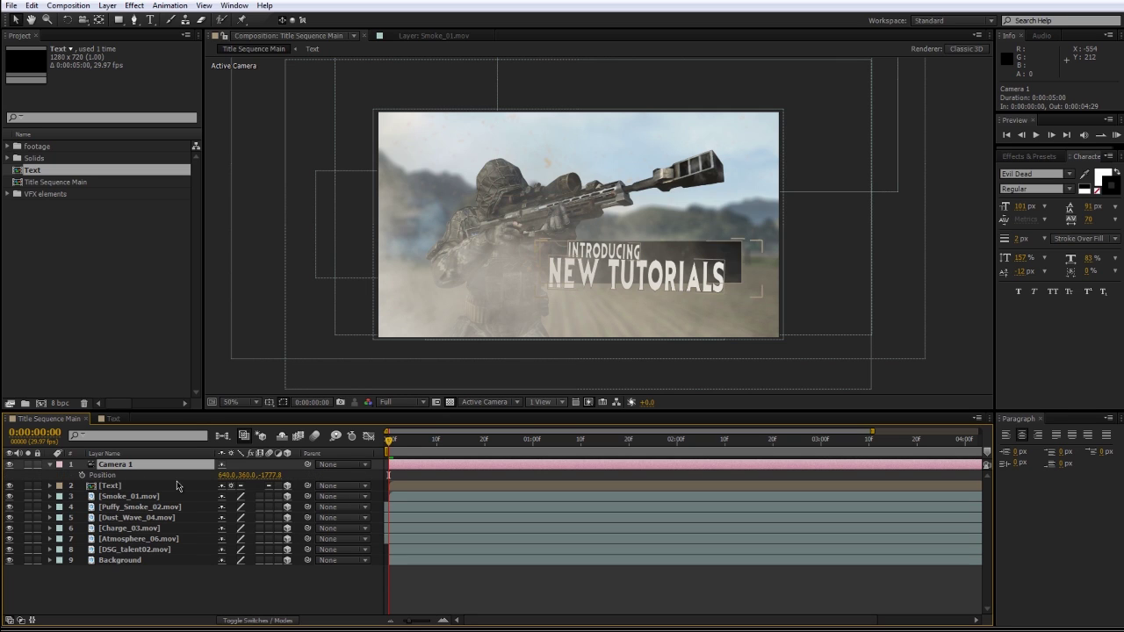
click(82, 476)
drag(466, 442, 1044, 446)
key(minus)
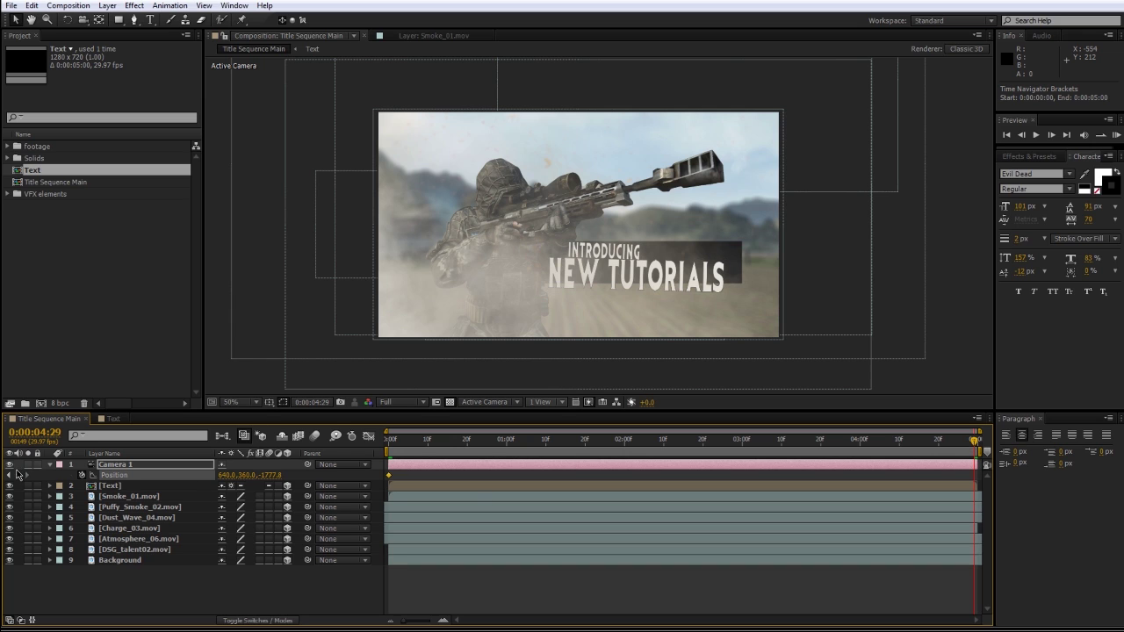
Orbit Camera 1 at the first frame to a position of about 763.9, 422.0, -1772.4
key(Home)
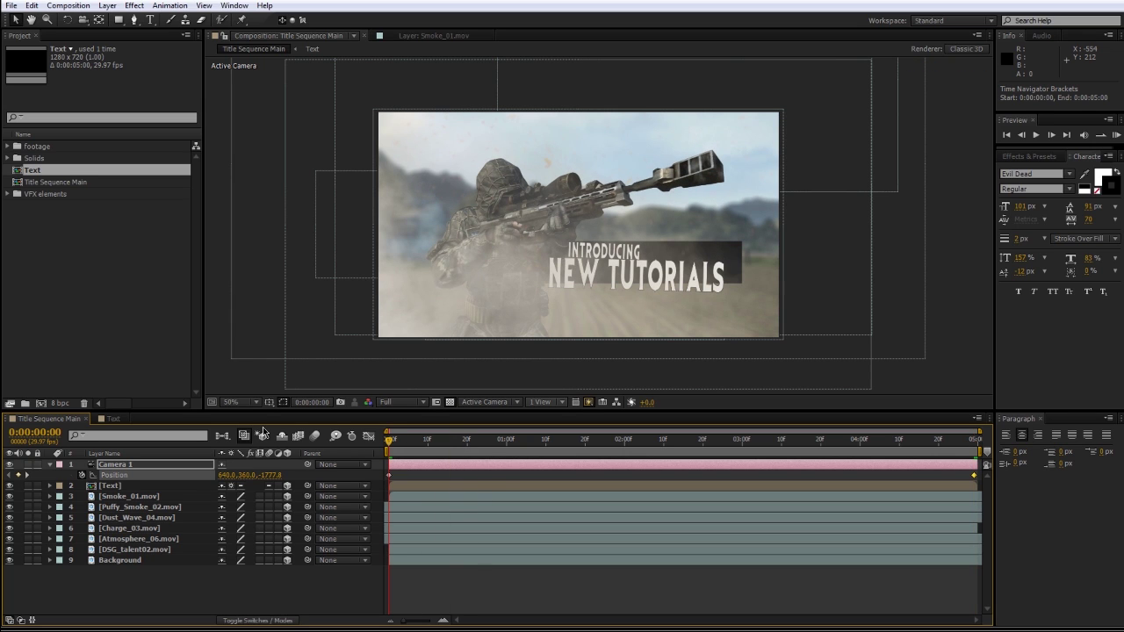
click(84, 20)
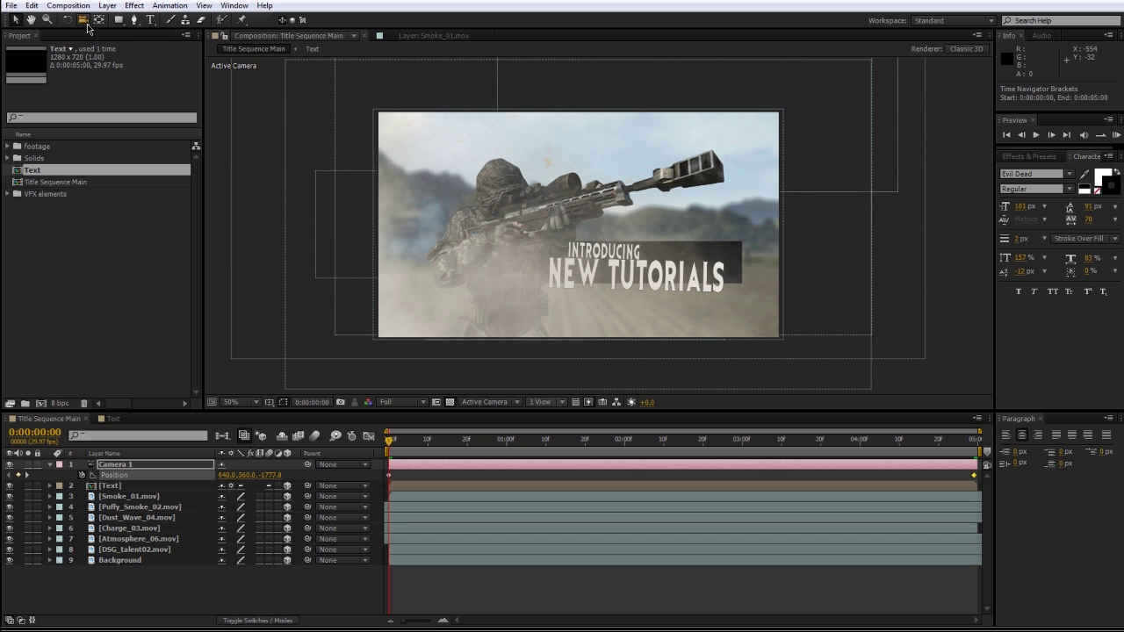
mouse_move(566, 252)
mouse_down()
mouse_move(527, 246)
mouse_move(588, 255)
mouse_move(551, 249)
mouse_move(559, 261)
mouse_up()
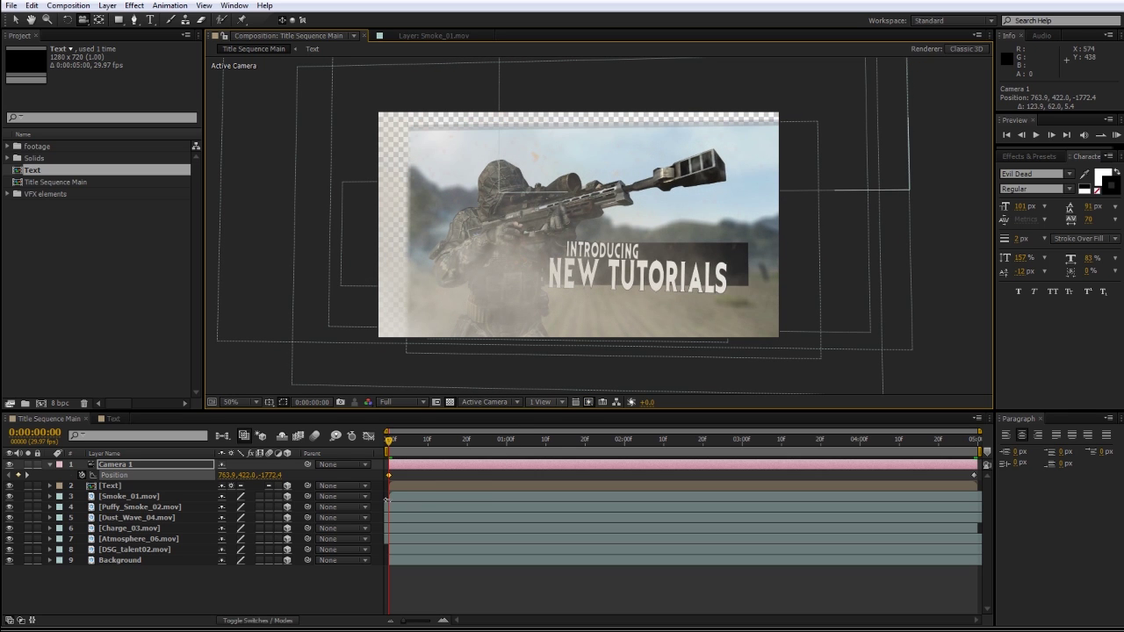
Orbit Camera 1 at the first frame to a position of about 702.0, 391.0, -1776.4
drag(413, 448, 387, 442)
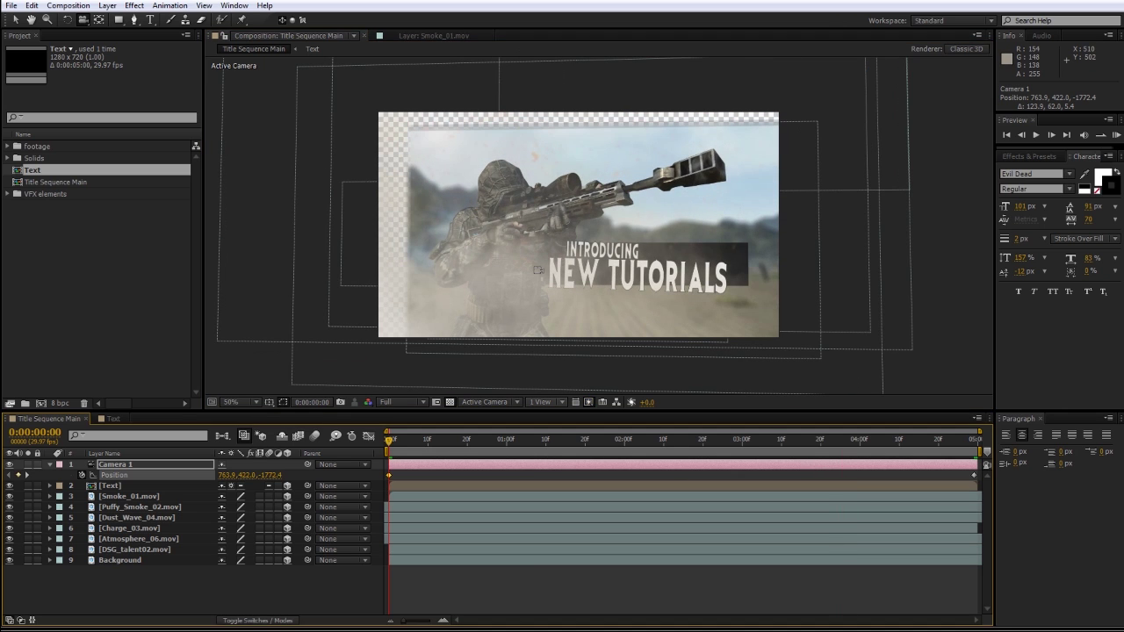
drag(538, 270, 541, 265)
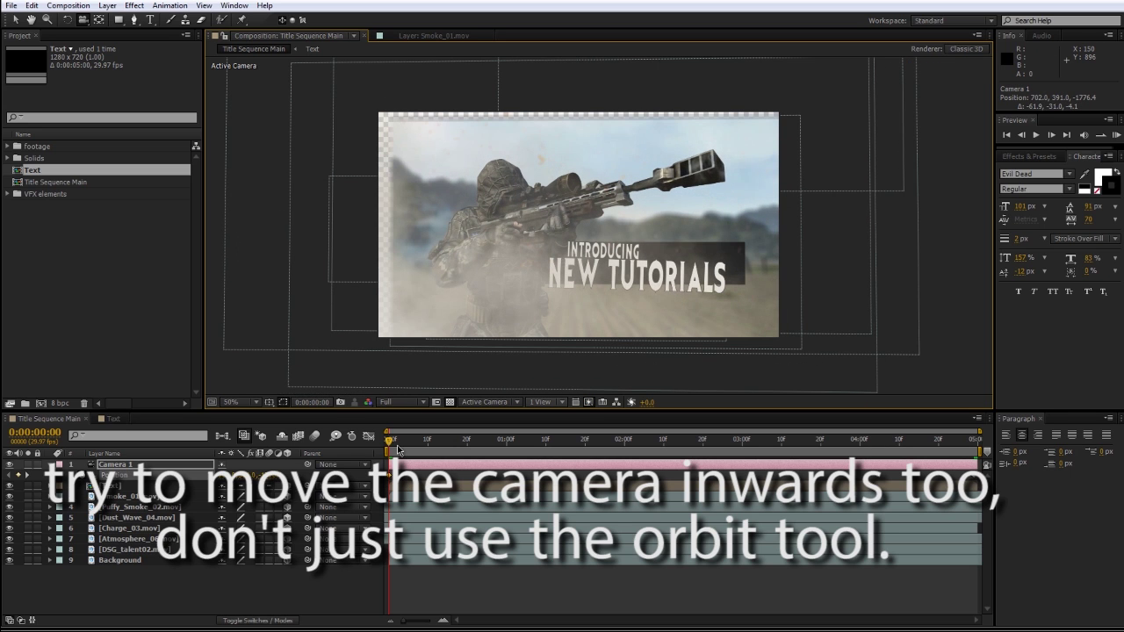
drag(393, 442, 922, 455)
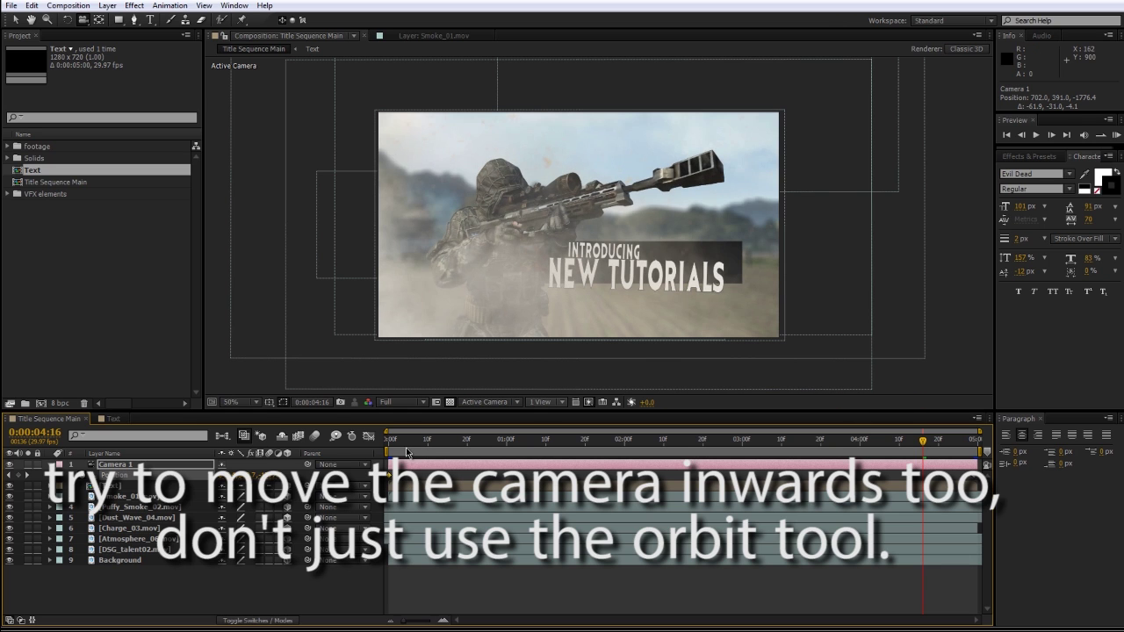
drag(405, 444, 383, 444)
drag(512, 336, 665, 275)
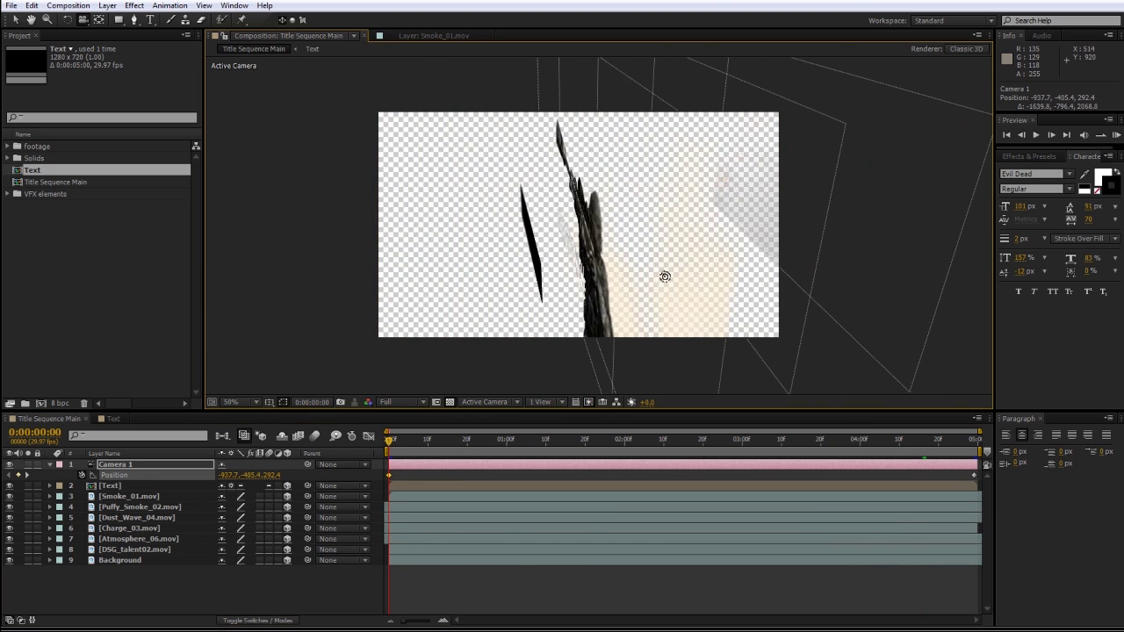
key(ctrl+z)
key(ctrl+z)
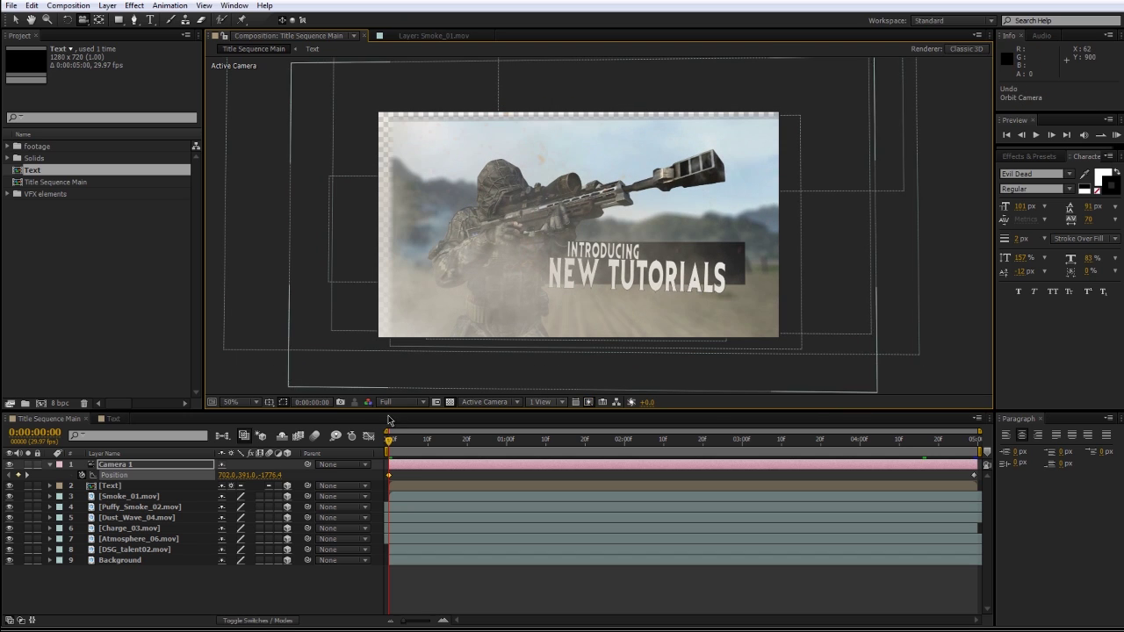
Scale the Background layer up to about 484.8%
click(143, 576)
click(120, 561)
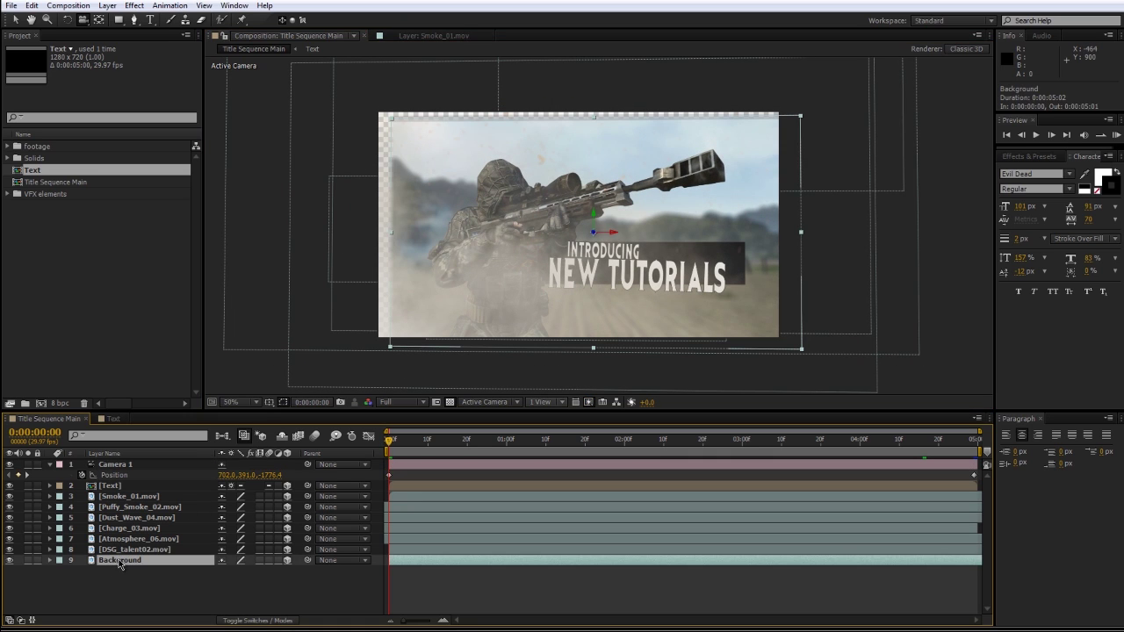
key(s)
drag(235, 573, 470, 548)
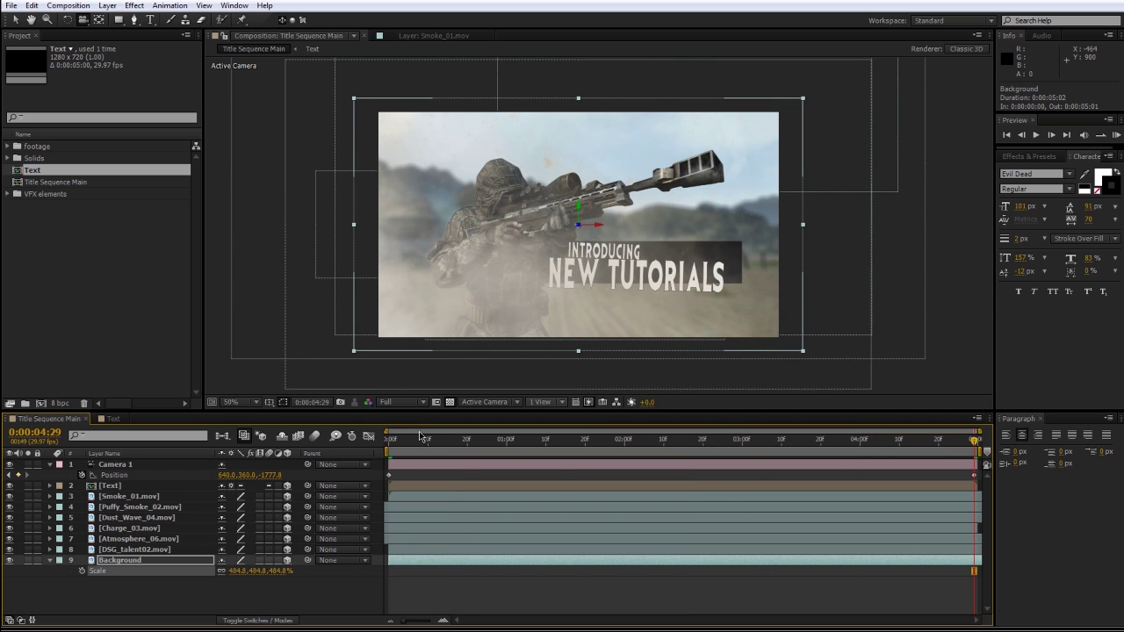
Orbit Camera 1 at 0:00:04:29 to a position of about 516.0, 313.5, -1772.8, and check the move back to the first frame
drag(551, 269, 556, 268)
drag(419, 444, 316, 407)
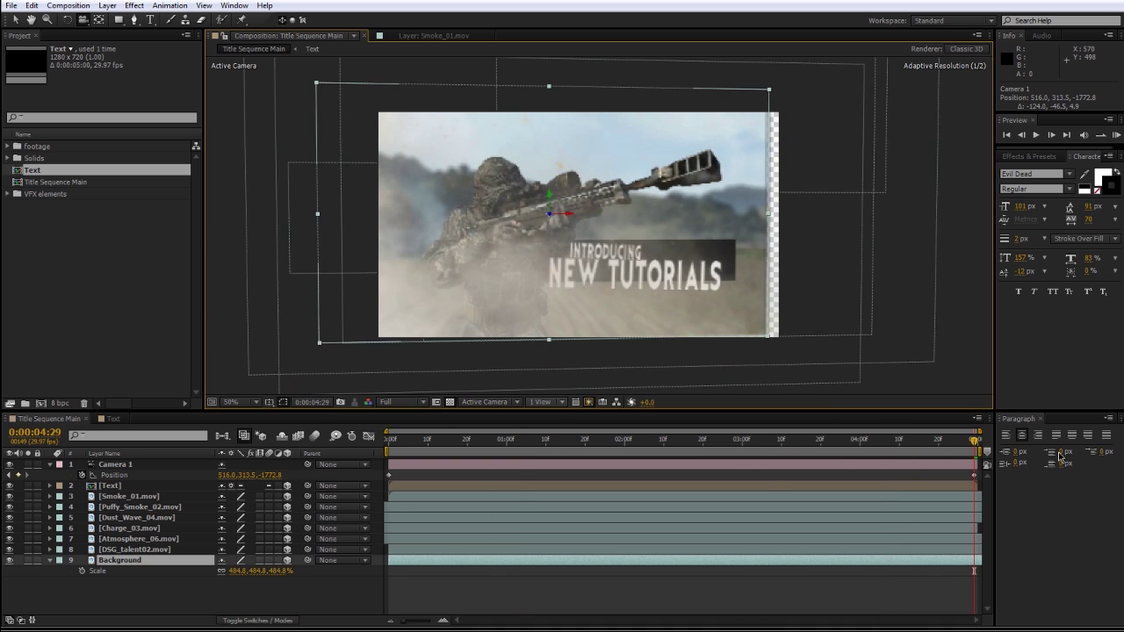
scroll(522, 263, up, 2)
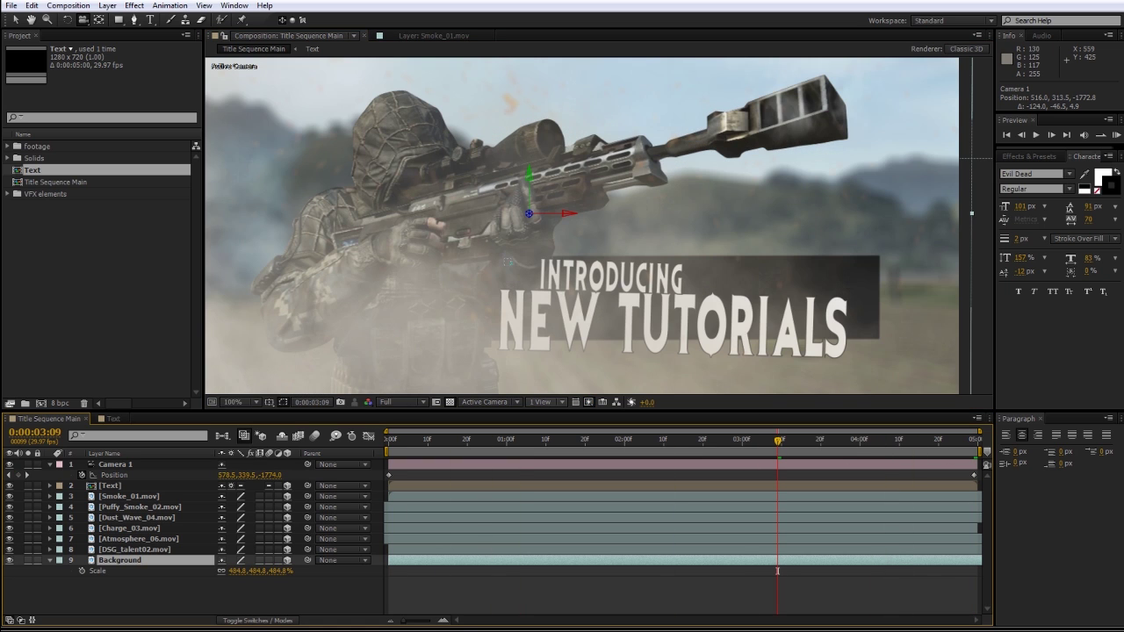
click(428, 439)
drag(439, 436, 389, 438)
scroll(544, 270, down, 2)
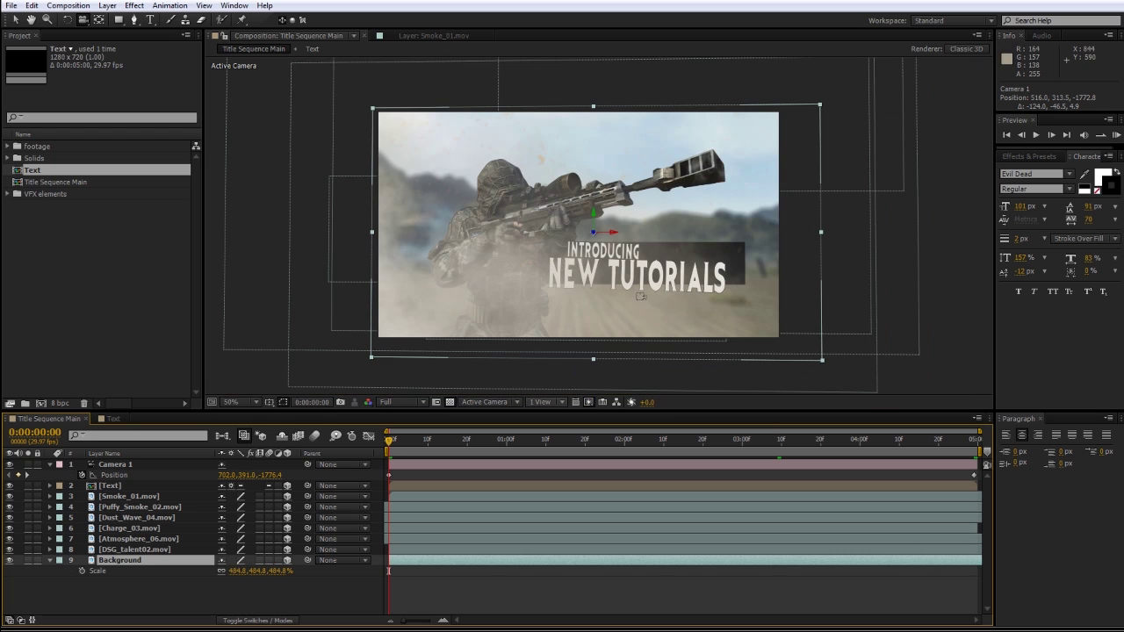
Enlarge the Background layer to about 513.4% so it covers the frame edges at 0:00:04:29, and return to the first frame
click(751, 588)
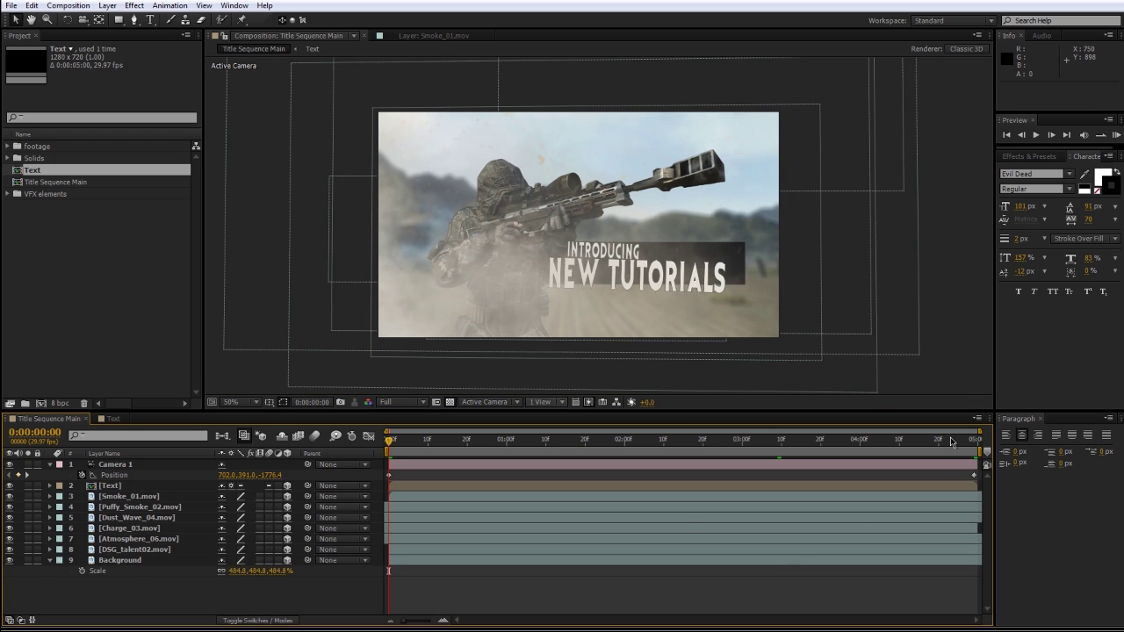
key(End)
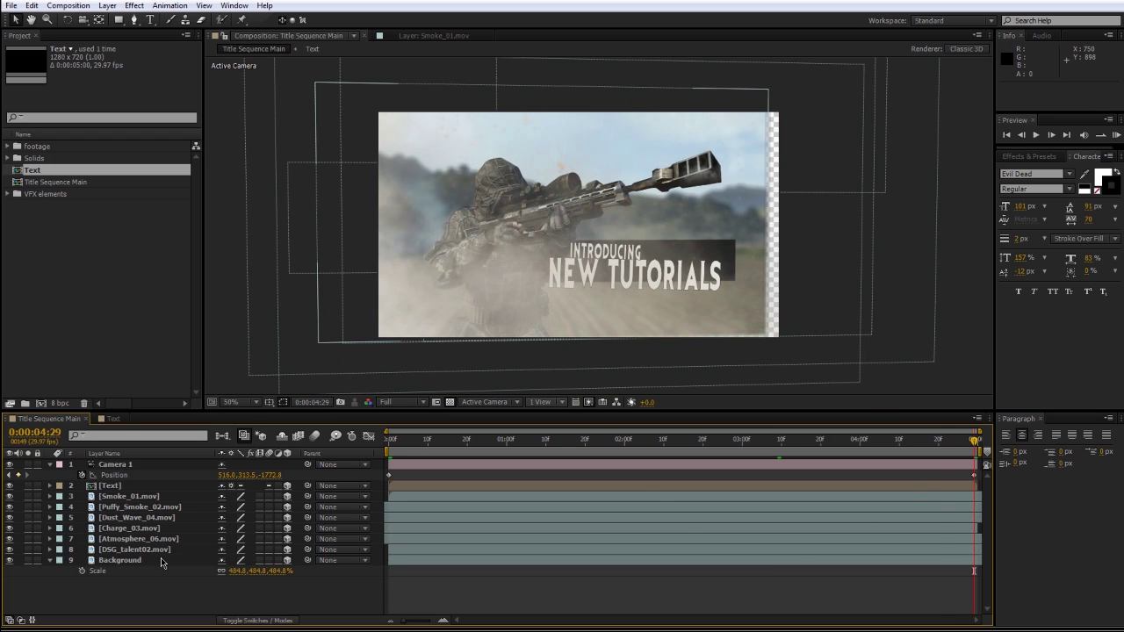
click(163, 560)
drag(236, 571, 439, 536)
key(Home)
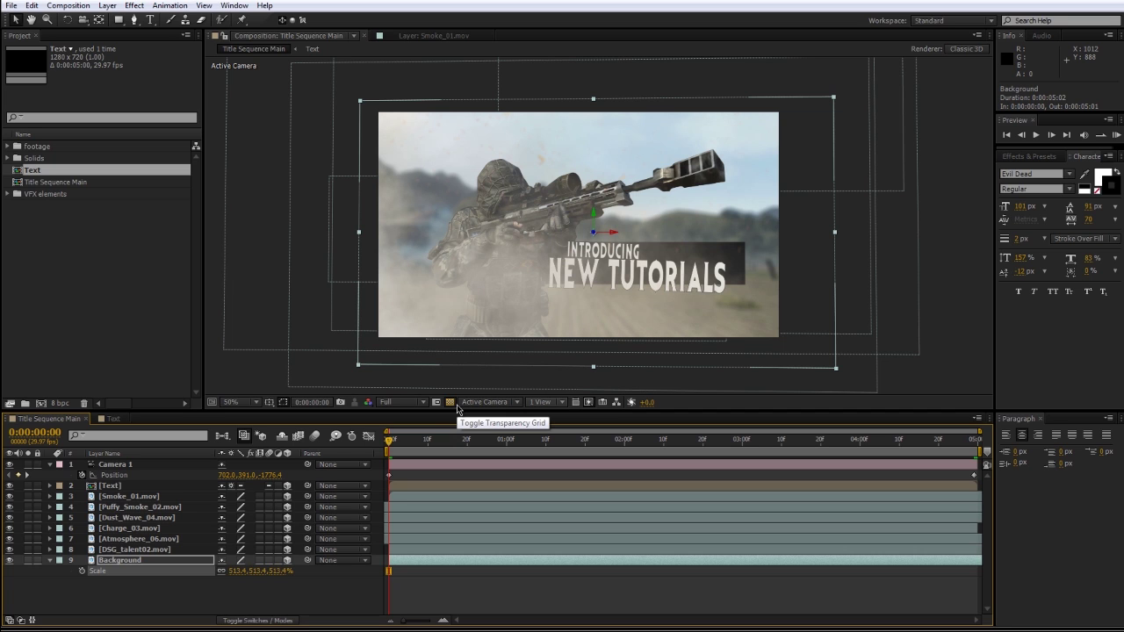
click(299, 599)
Add a new adjustment layer above Camera 1 and apply the Magic Bullet Looks effect to it
click(106, 7)
mouse_move(121, 21)
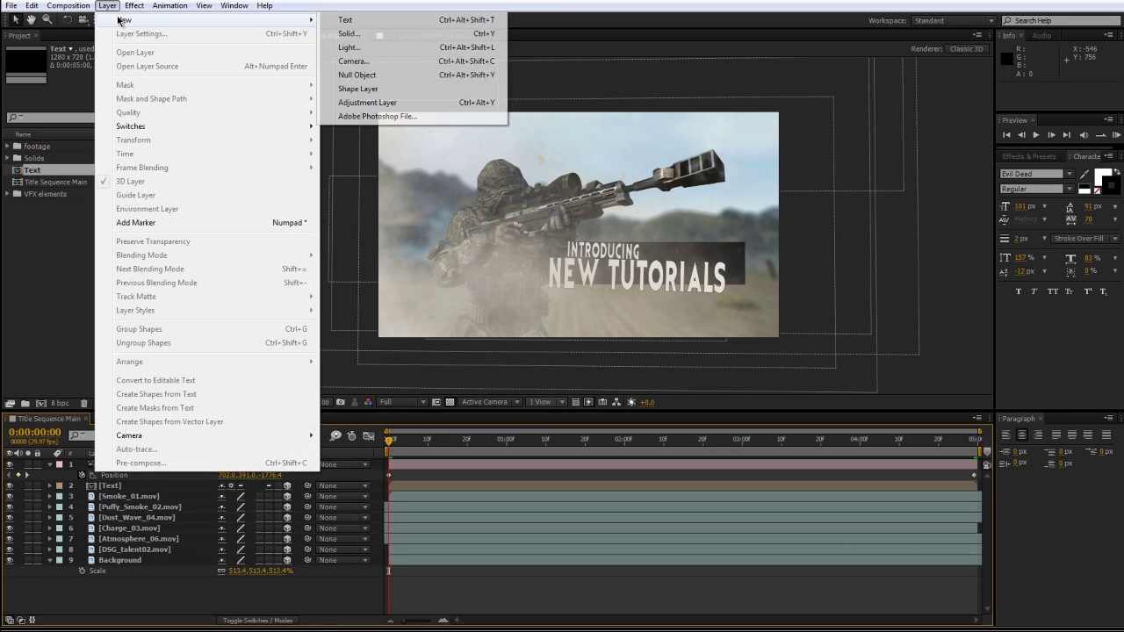
click(402, 104)
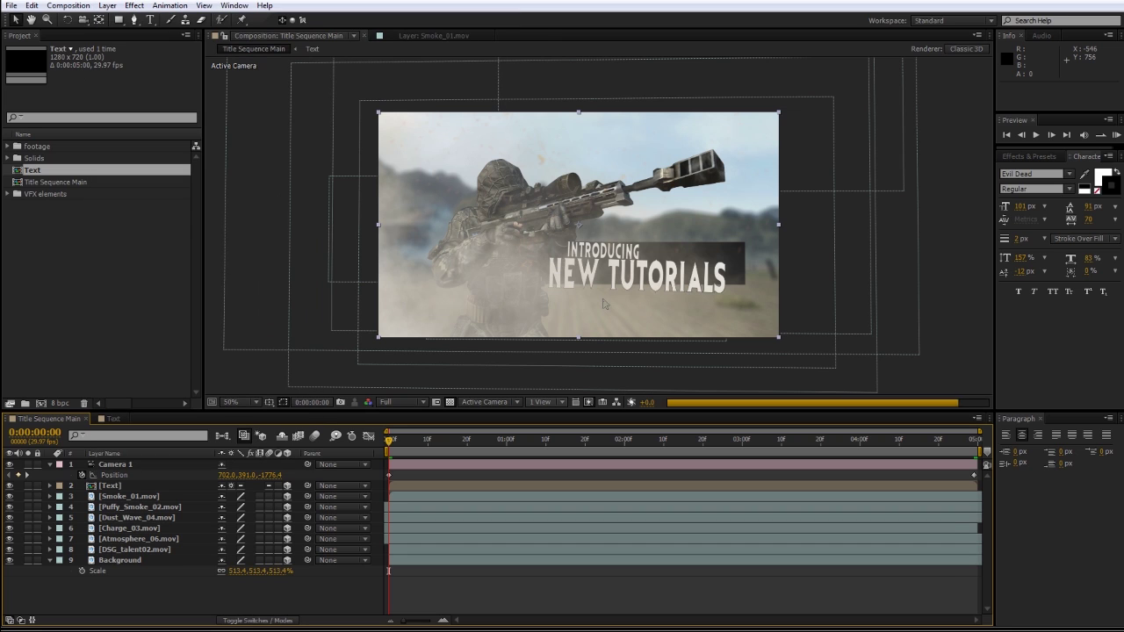
click(1038, 158)
click(1037, 170)
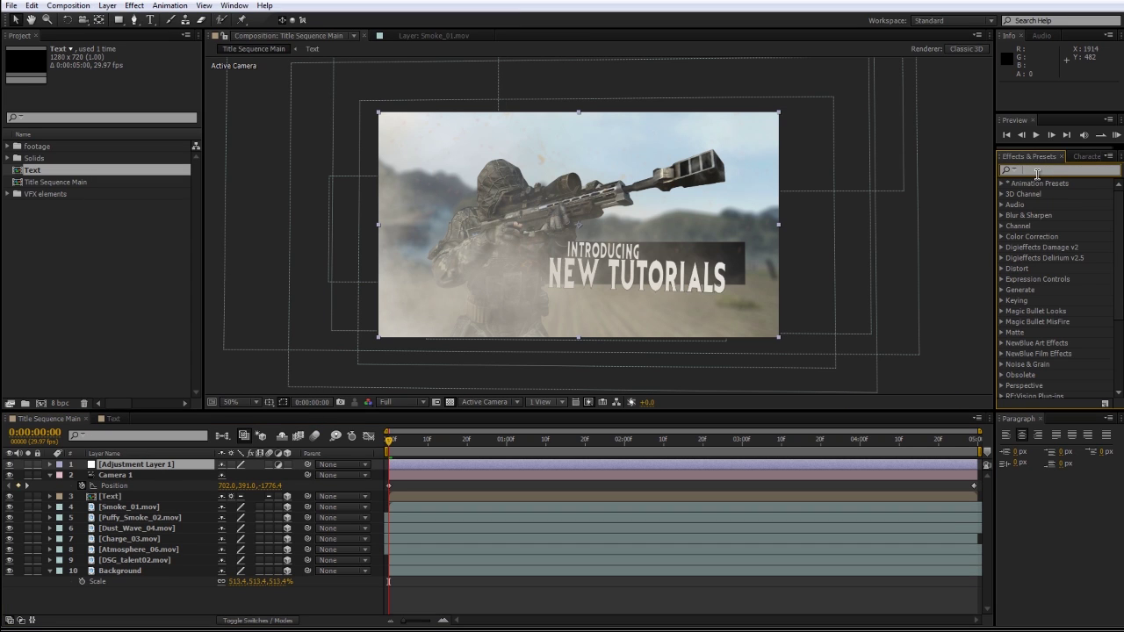
text(looks)
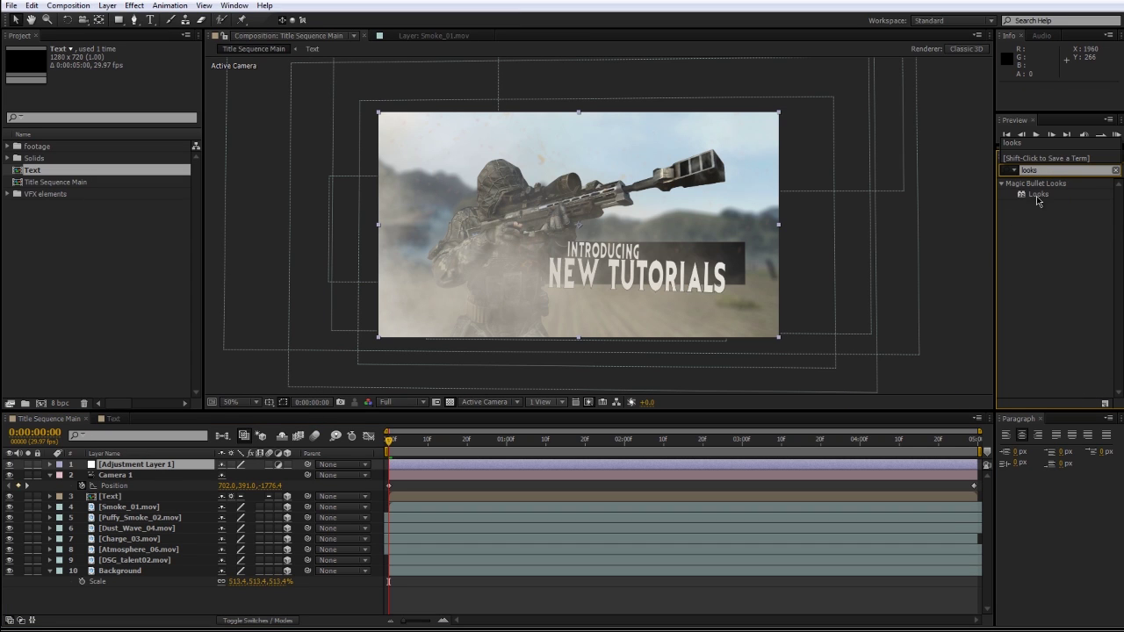
drag(1036, 200, 149, 467)
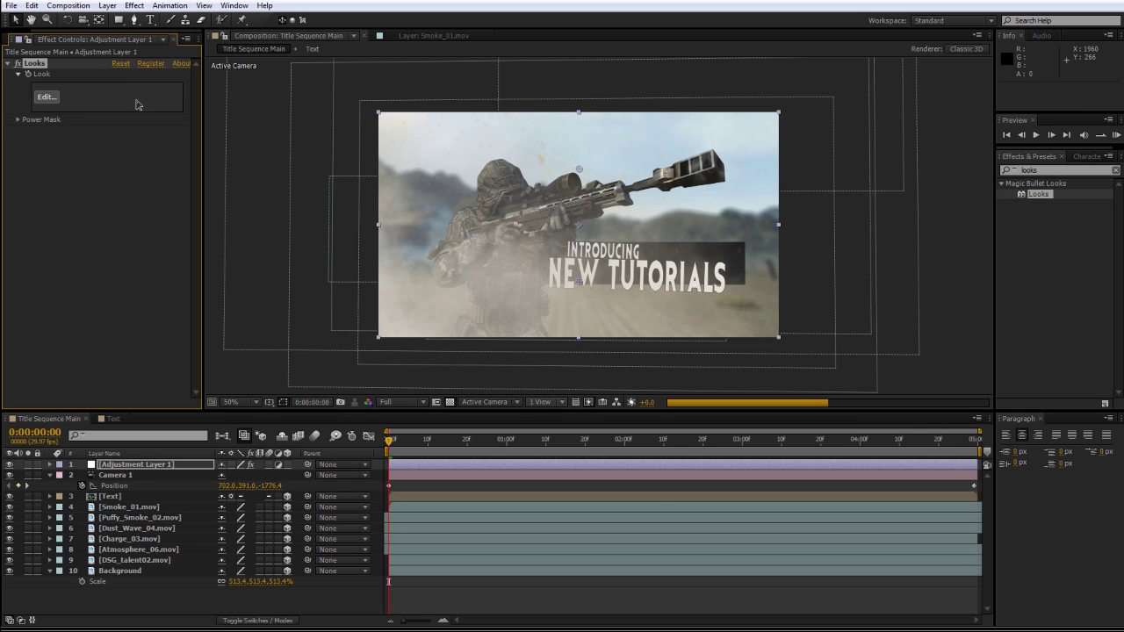
Edit the look using the Cinematic preset Blockbuster, and adjust its Lift-Gamma-Gain tool for a warmer, less teal grade
click(46, 98)
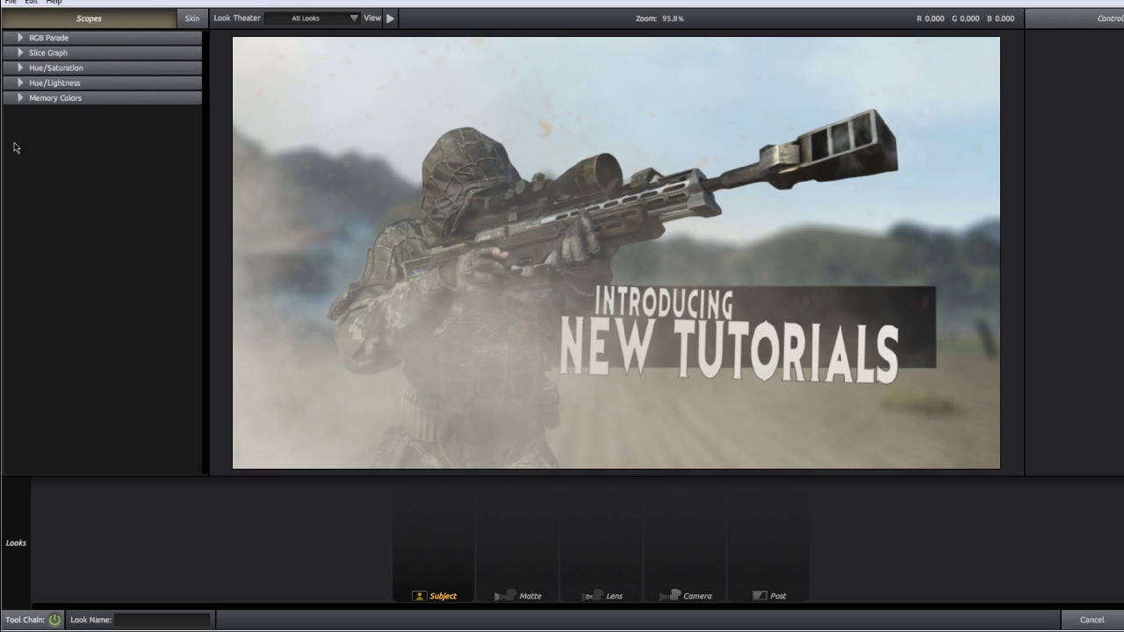
mouse_move(16, 570)
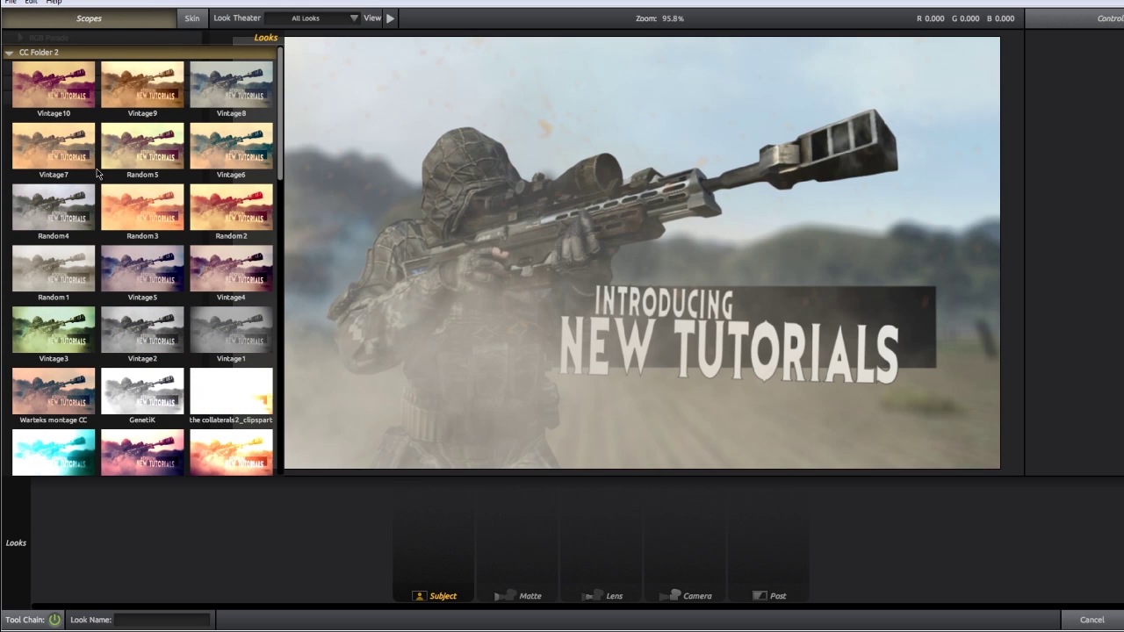
click(9, 56)
scroll(36, 211, down, 1)
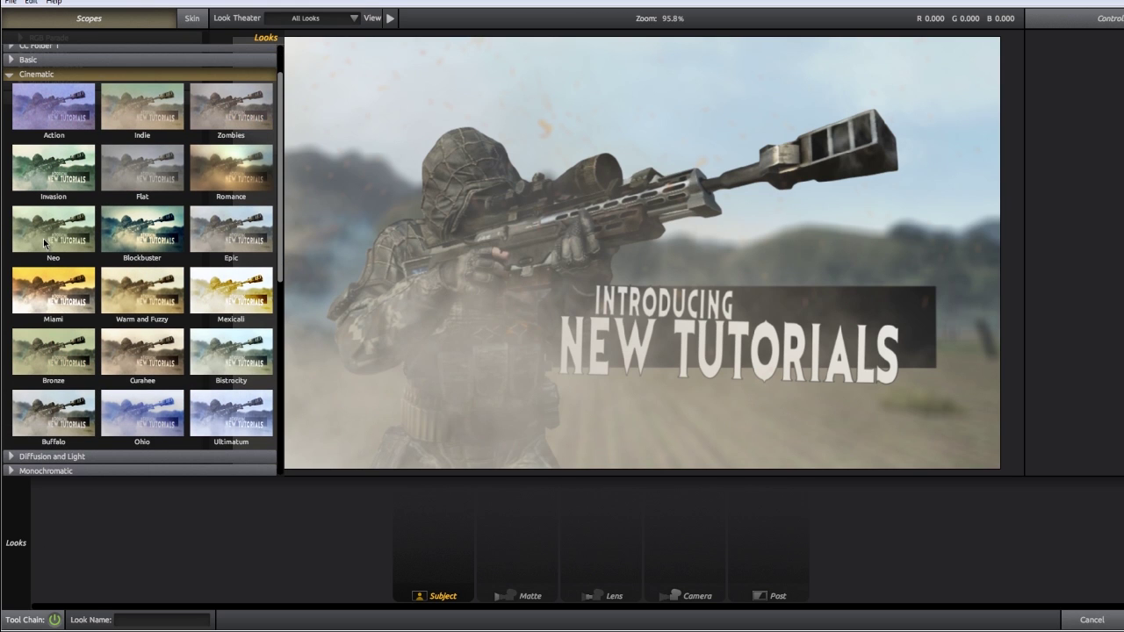
click(153, 246)
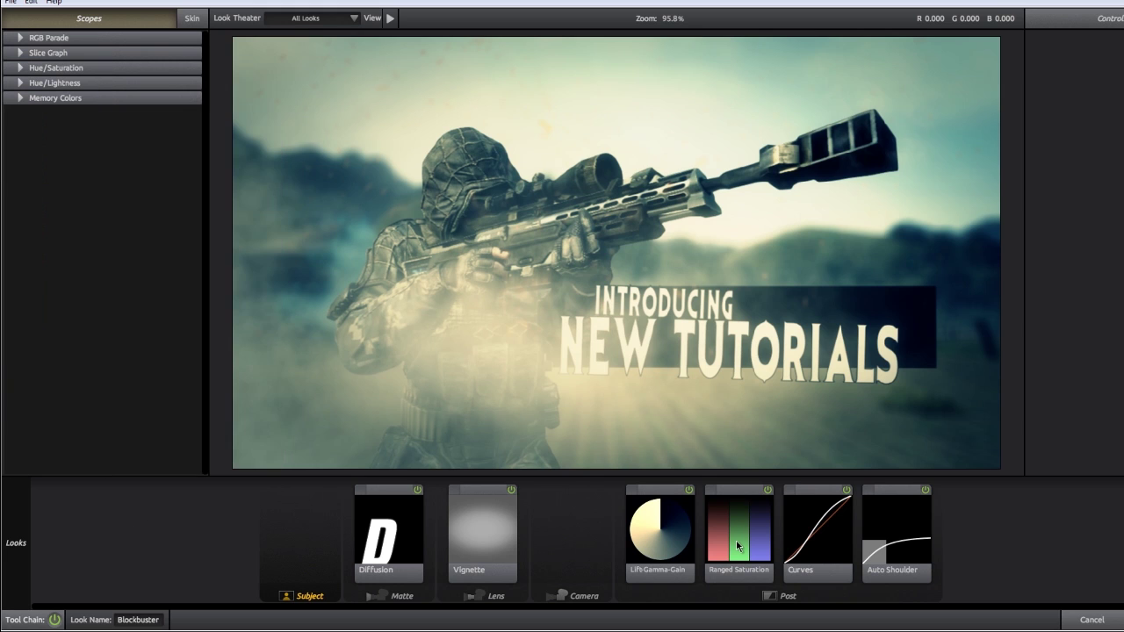
click(684, 532)
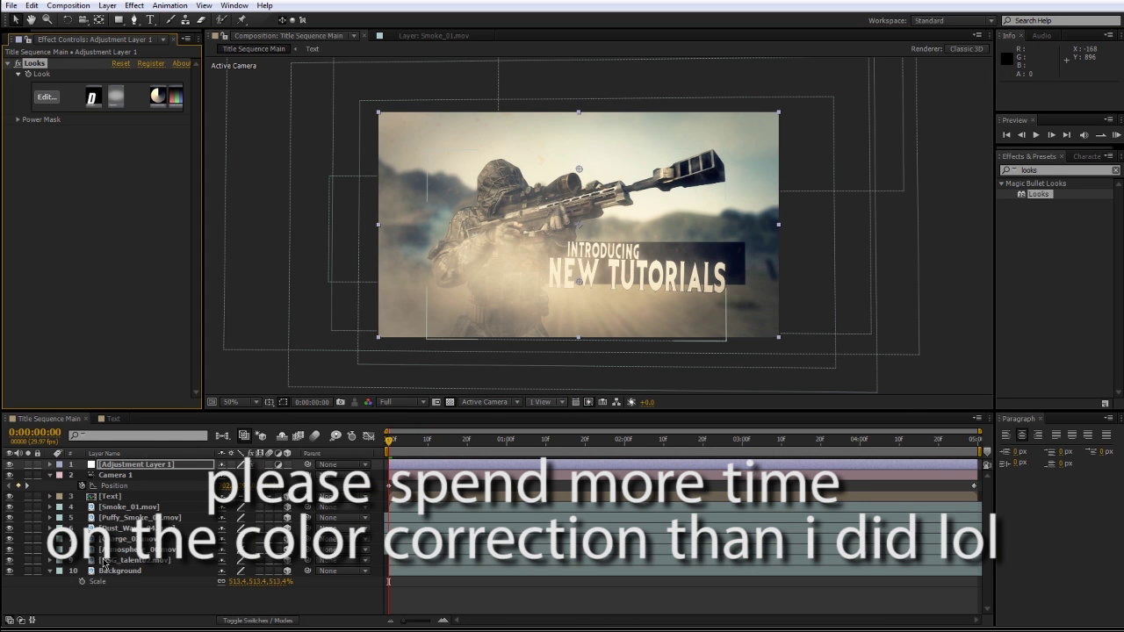
Toggle the visibility of the Atmosphere_06.mov layer off and on to examine its contribution
click(10, 550)
click(10, 549)
click(10, 550)
click(10, 550)
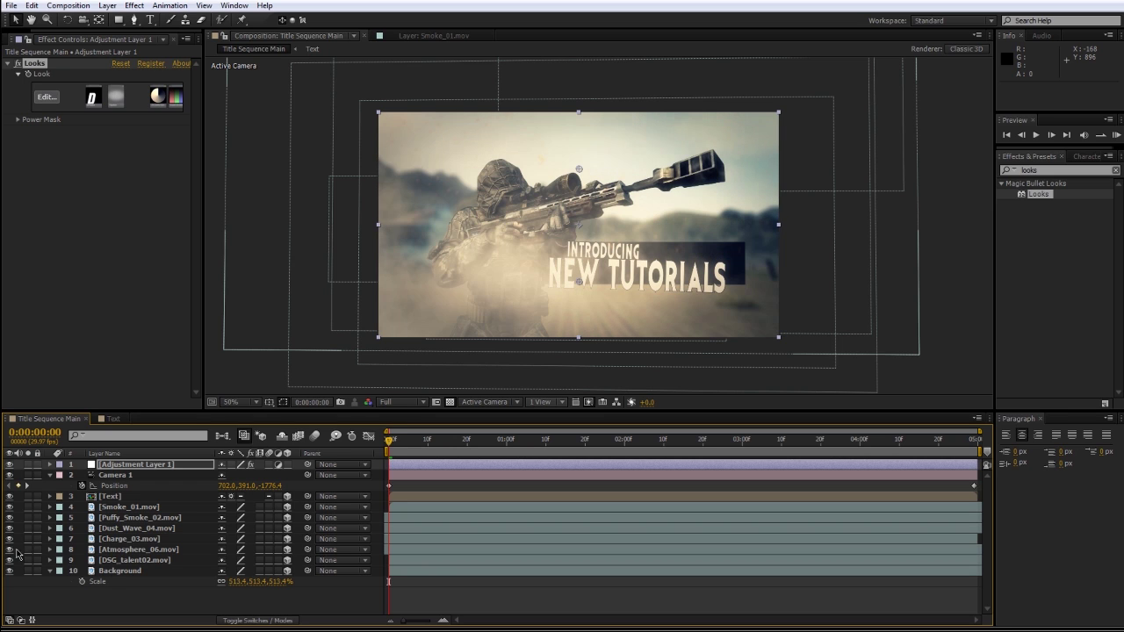
Set the Dust_Wave_04.mov layer's opacity to 50% and collapse its properties
click(118, 530)
key(t)
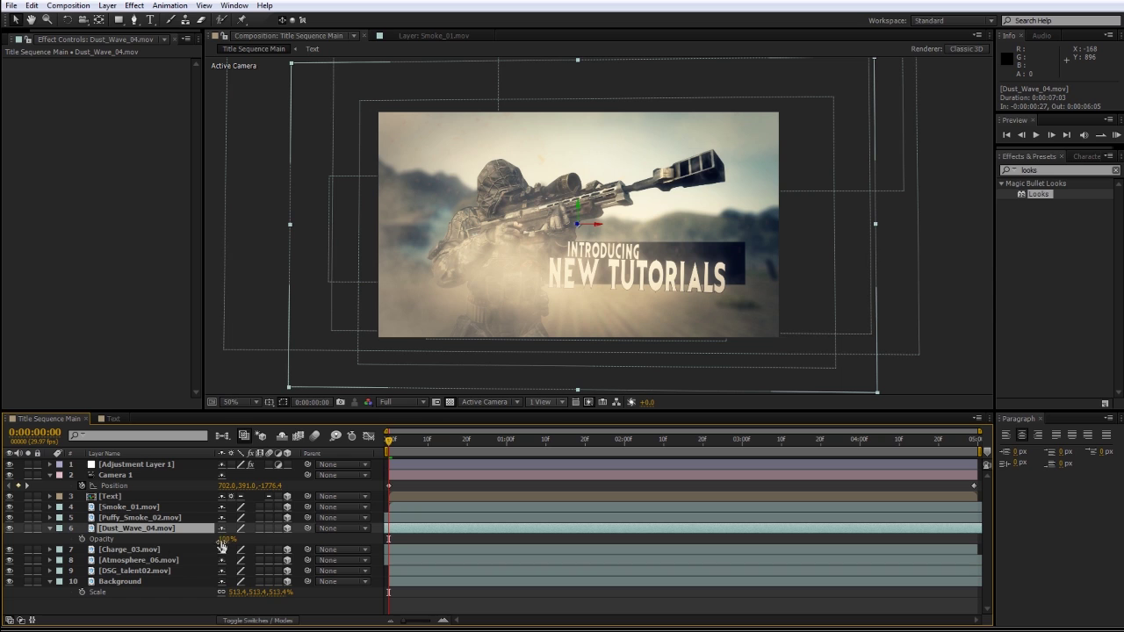
drag(224, 539, 190, 546)
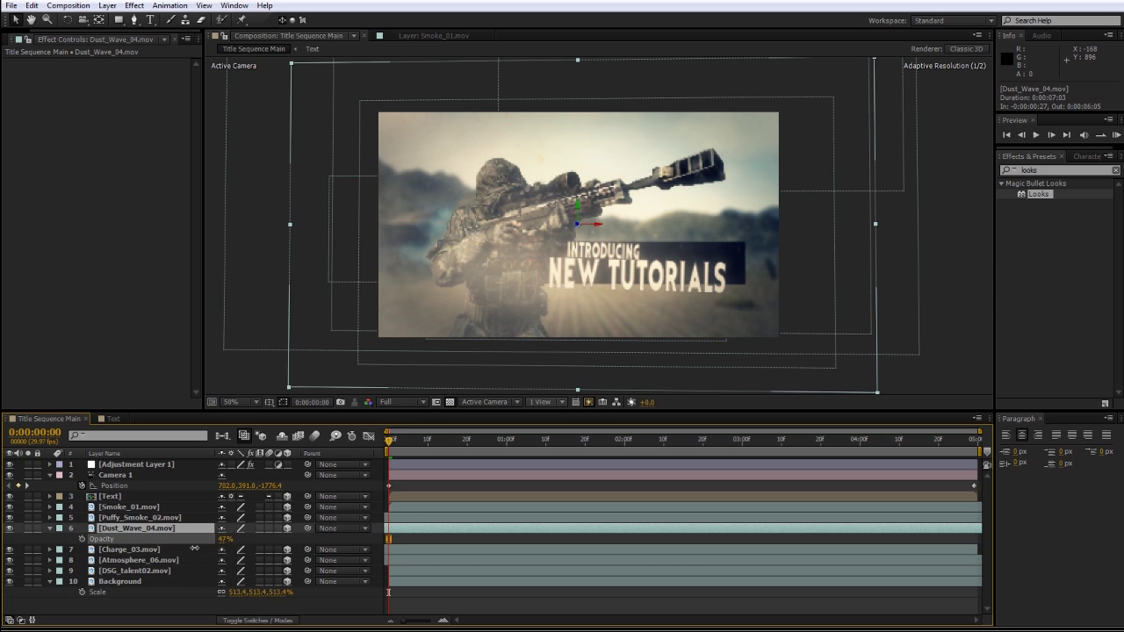
click(225, 539)
text(50)
key(Return)
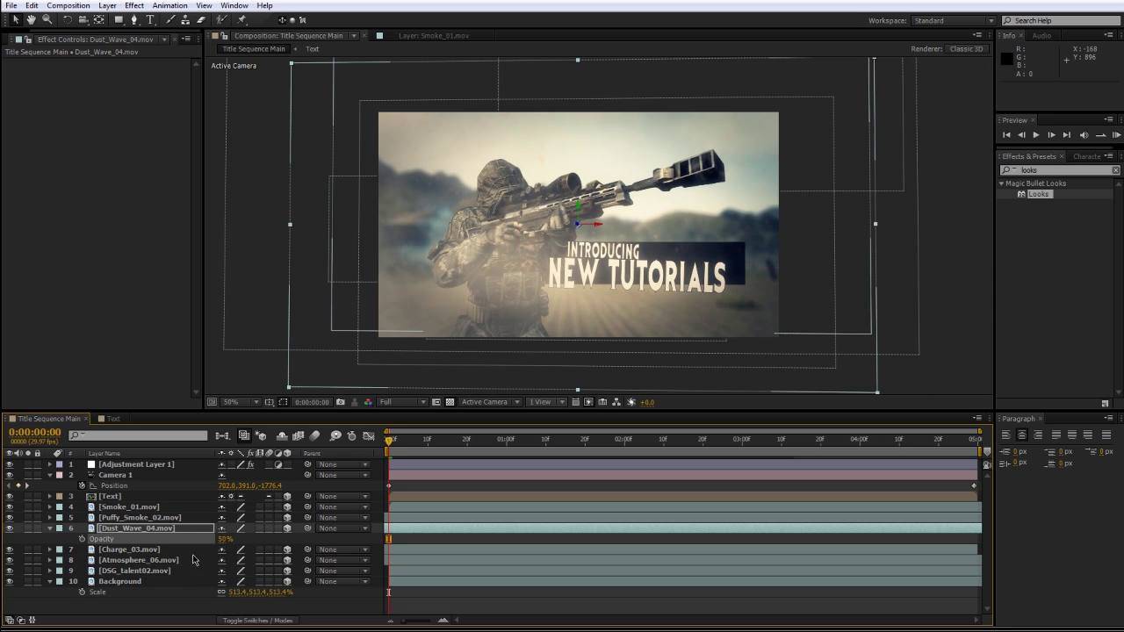
click(49, 528)
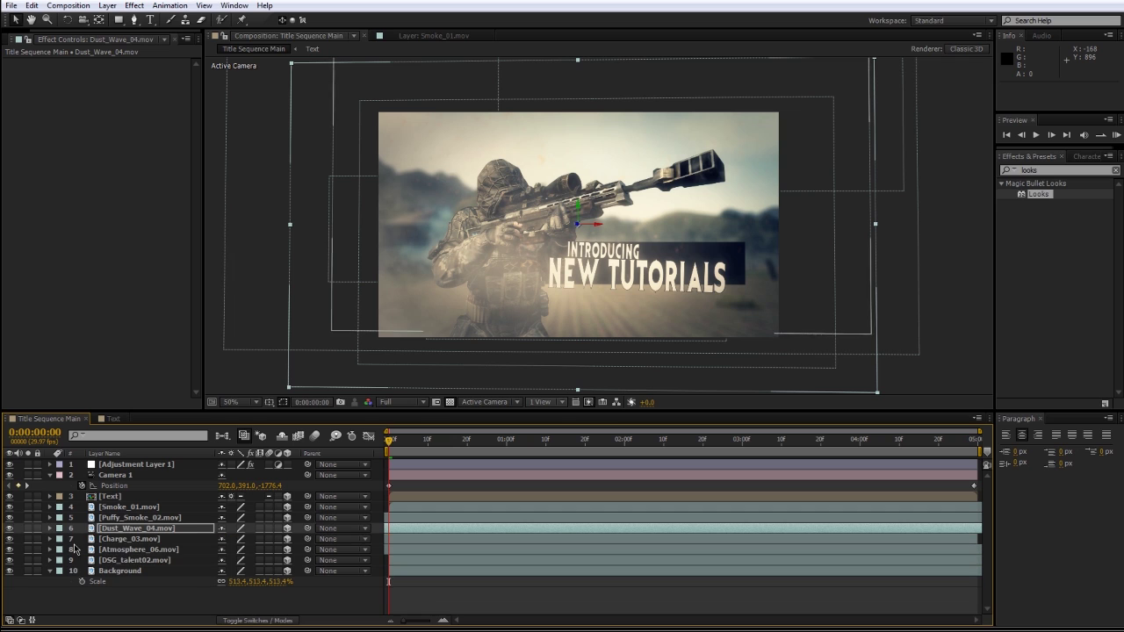
Set the Atmosphere_06.mov layer's opacity to 50% and check the result from the first frame
click(139, 549)
key(t)
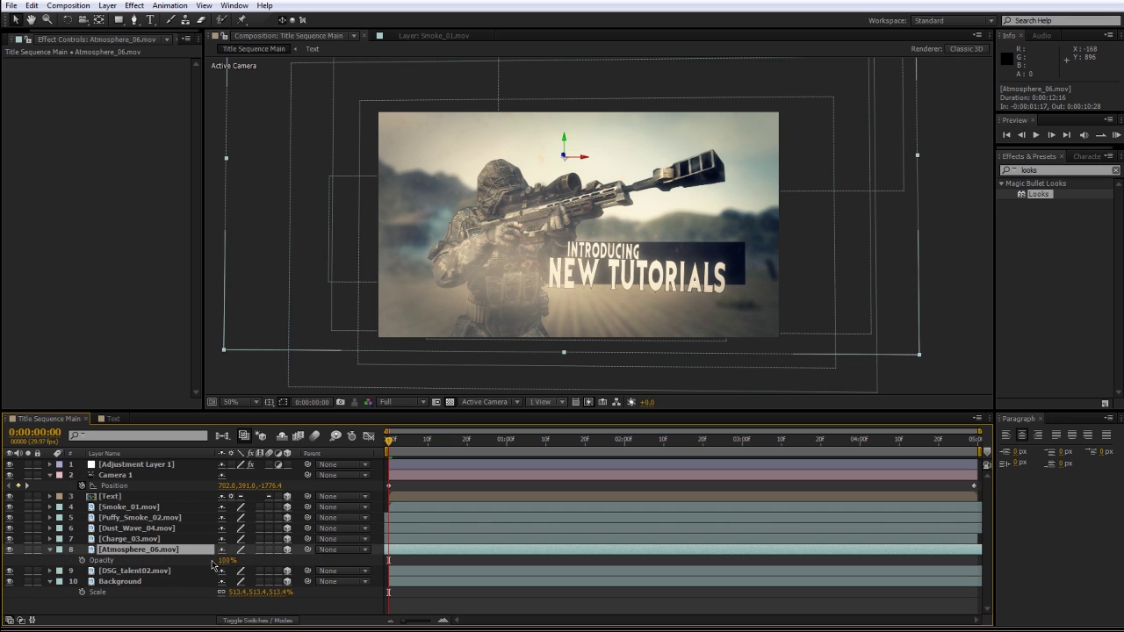
click(226, 560)
text(50)
key(Return)
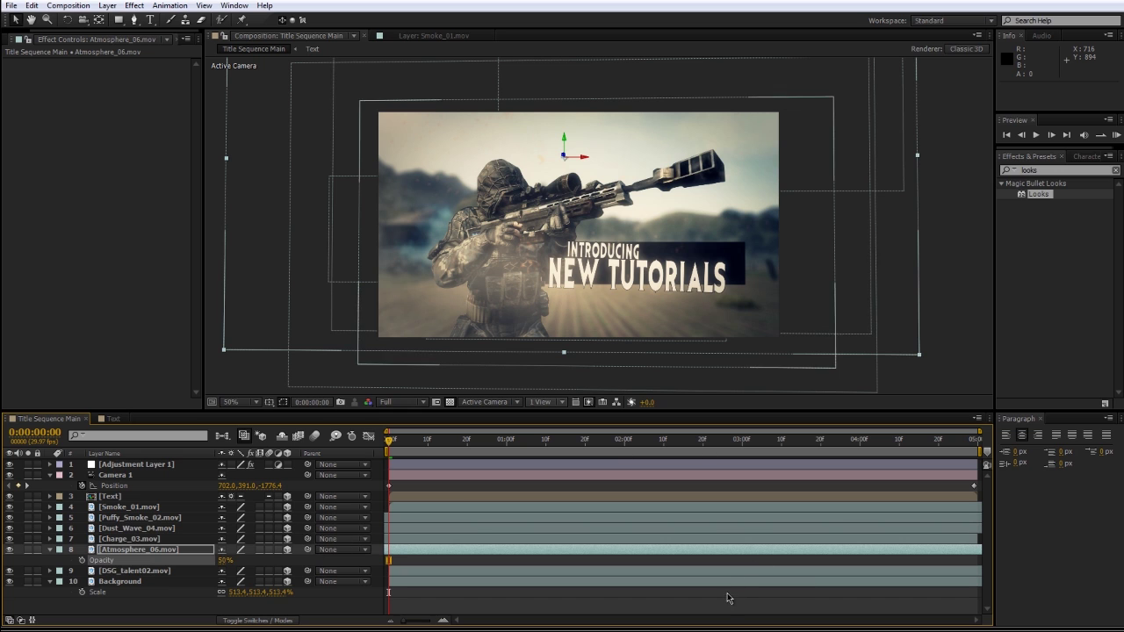
click(530, 377)
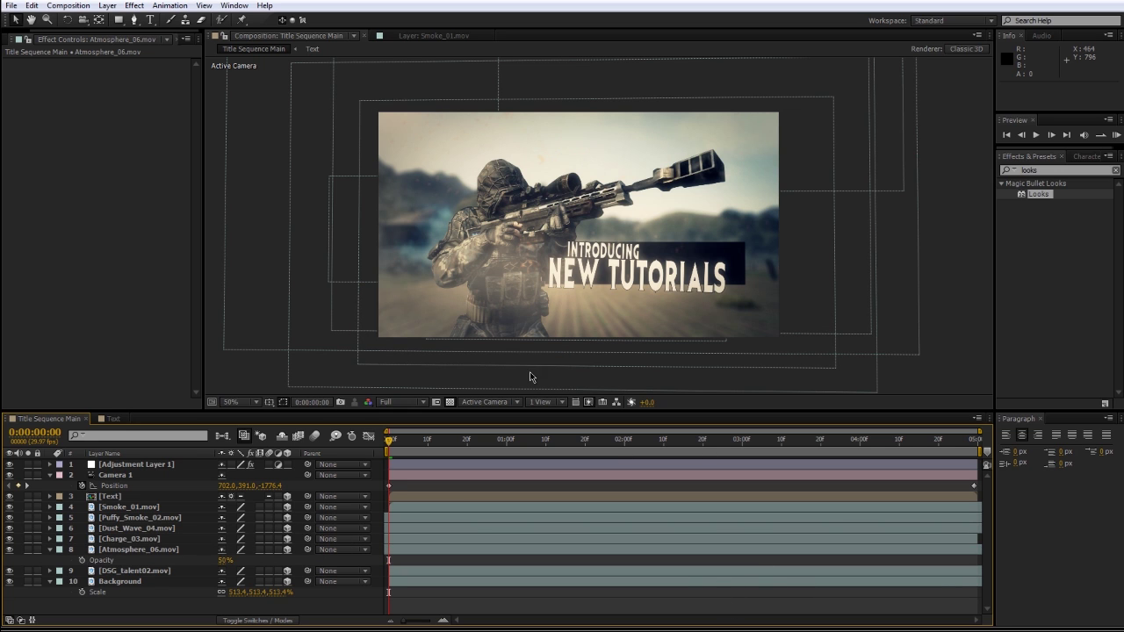
click(416, 441)
drag(427, 445, 260, 444)
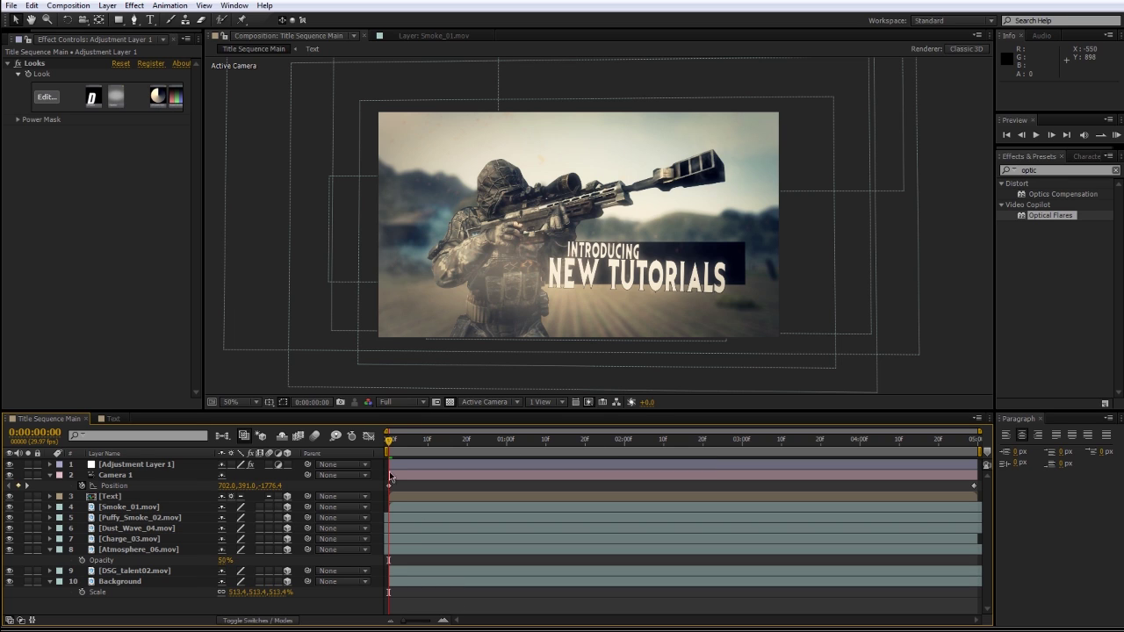
Clear the effects search, and scrub through the sequence to check the graded camera move before returning to the first frame
drag(1050, 169, 834, 179)
key(BackSpace)
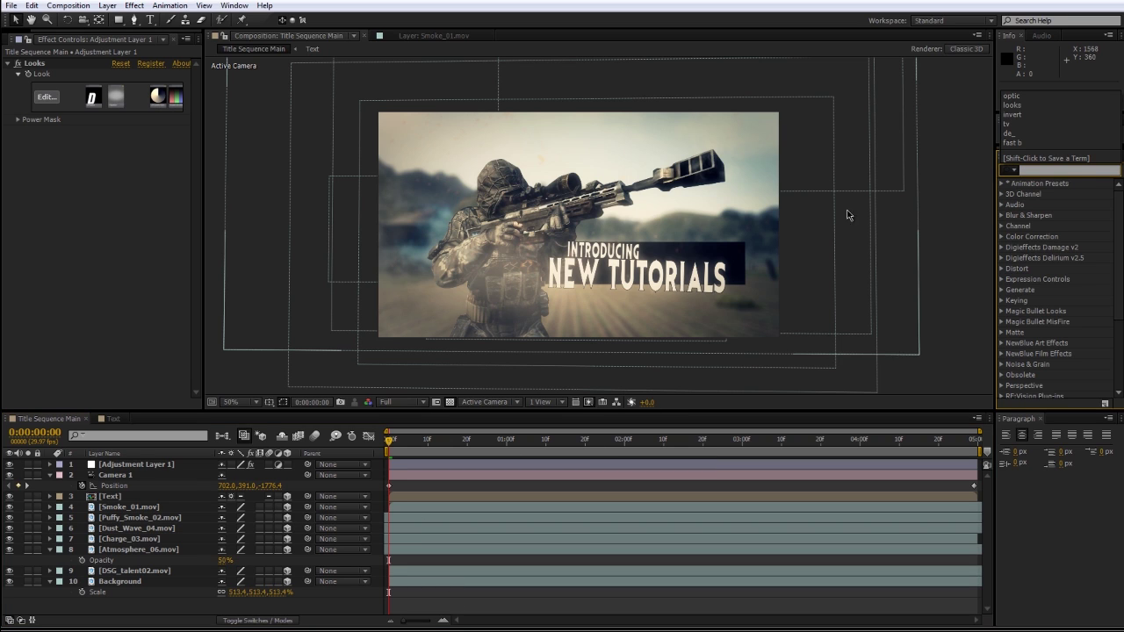
click(971, 301)
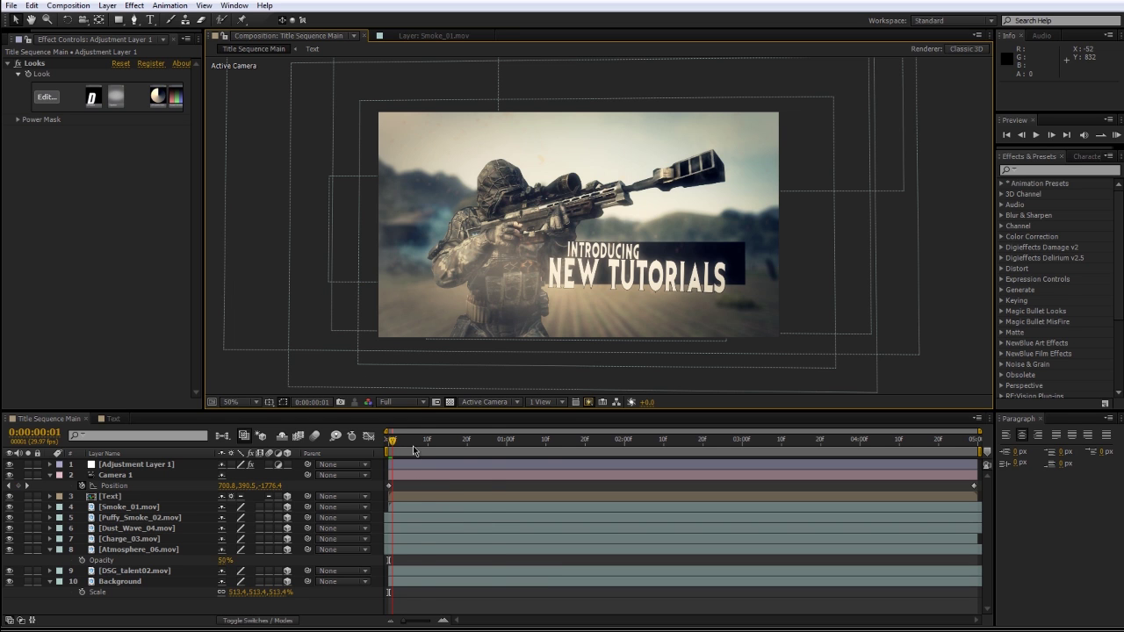
drag(413, 446, 829, 501)
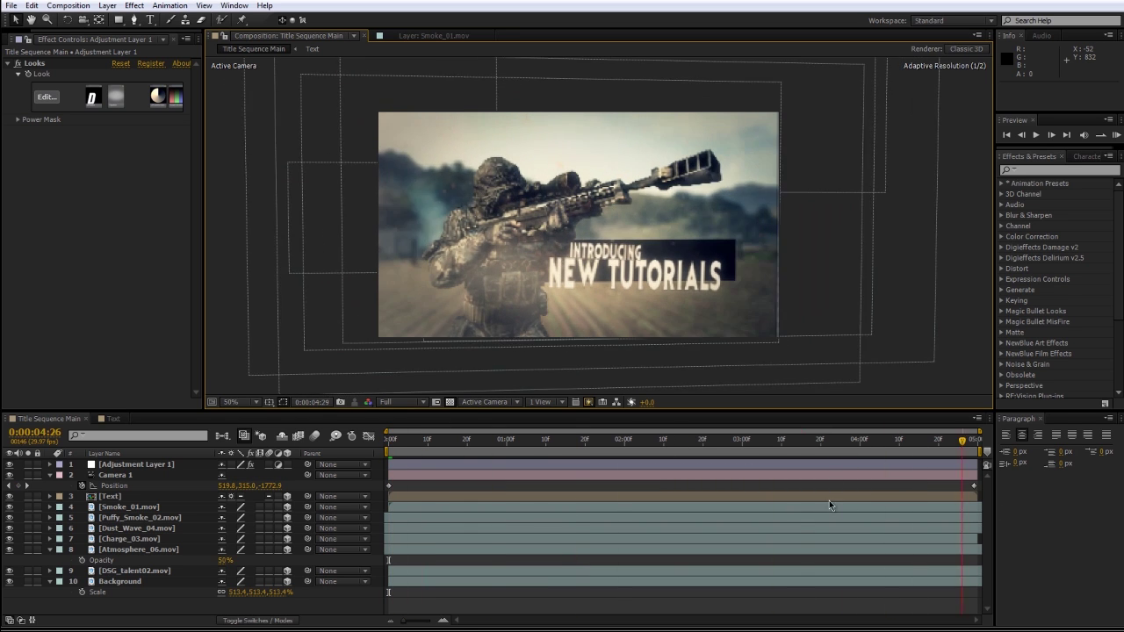
key(Home)
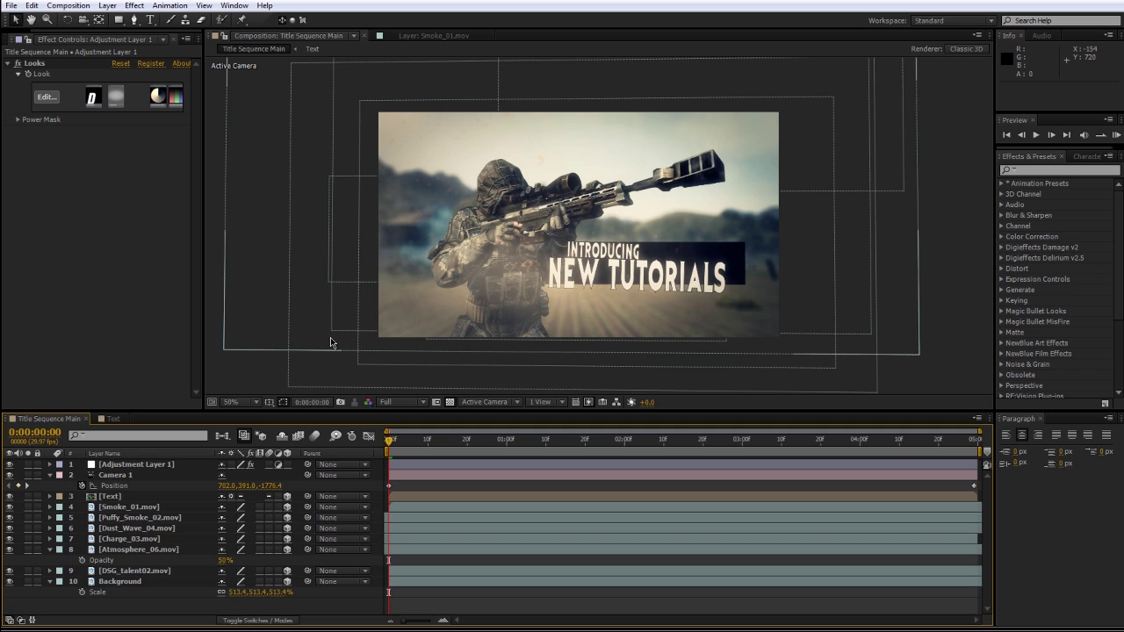